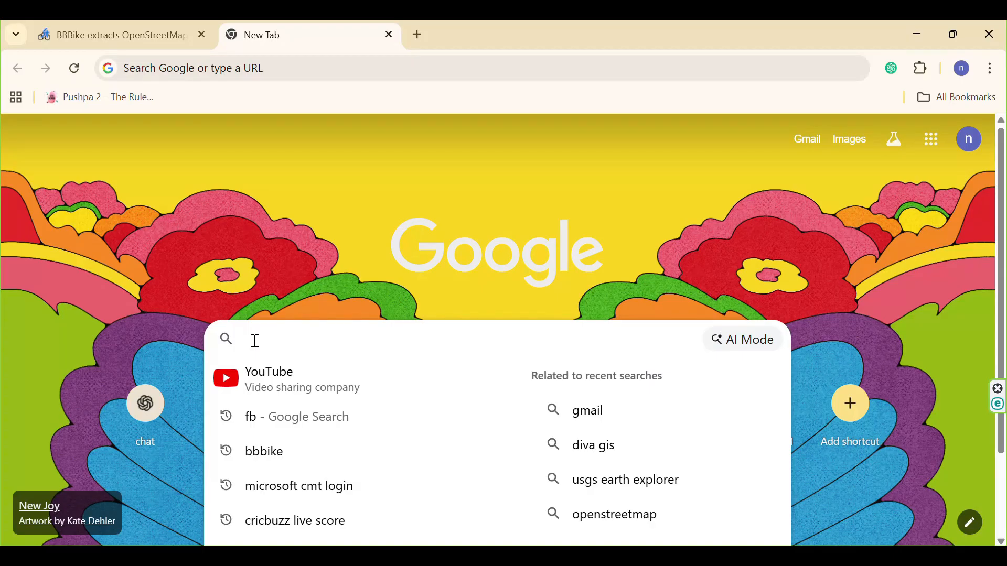
Search the web for bbbike and open the BBBike extracts OpenStreetMap site.
text(bbbike)
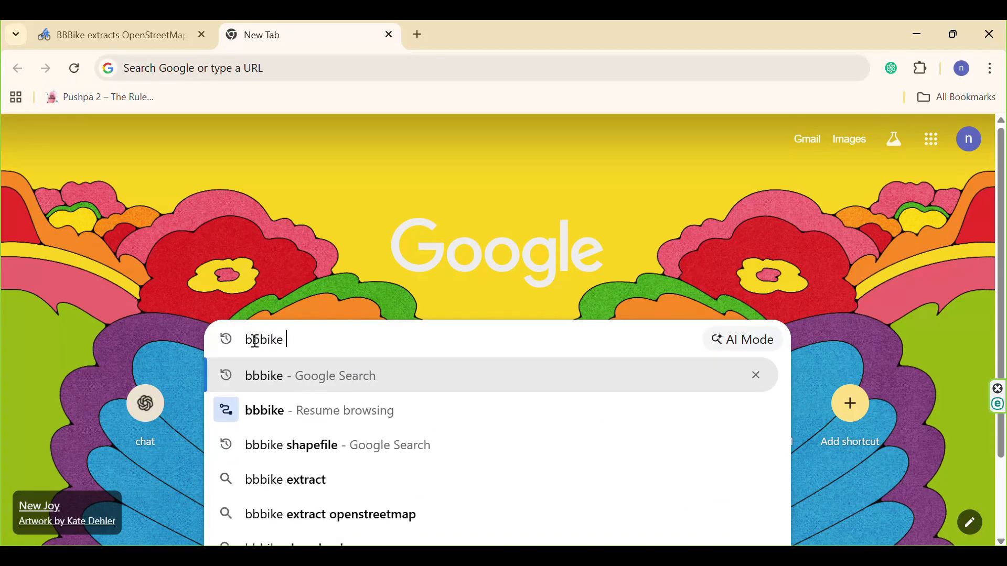
key(Return)
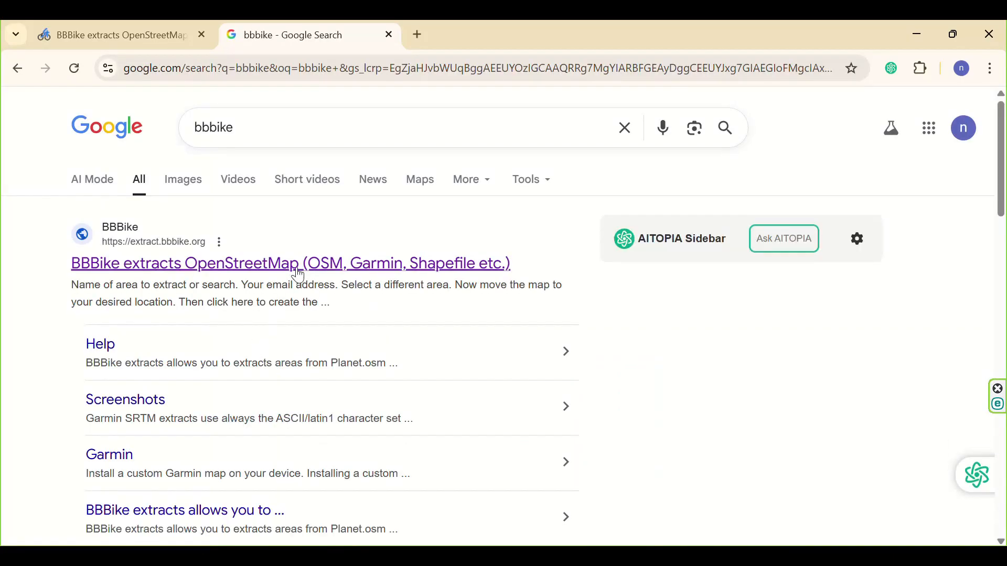
click(295, 267)
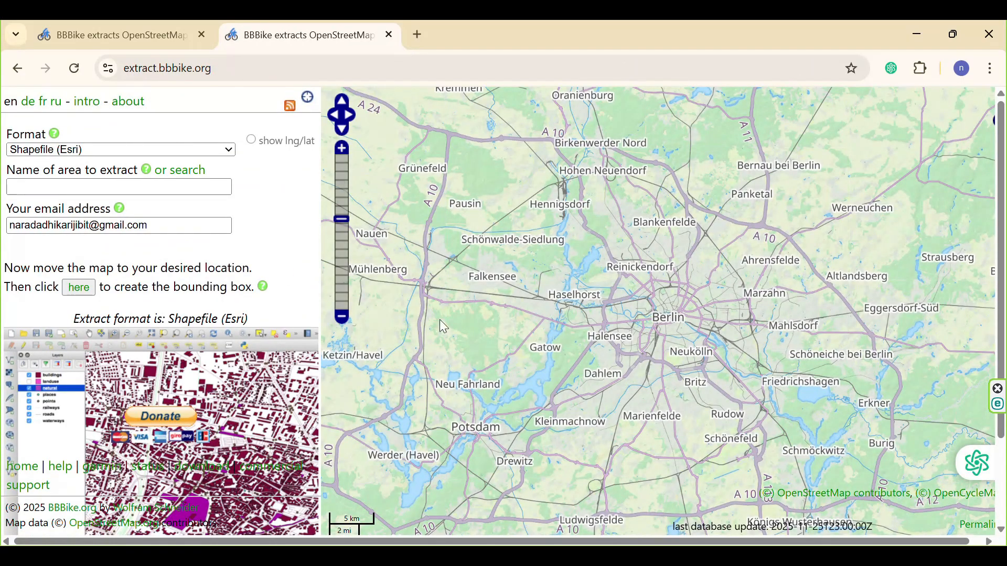
drag(885, 466, 620, 295)
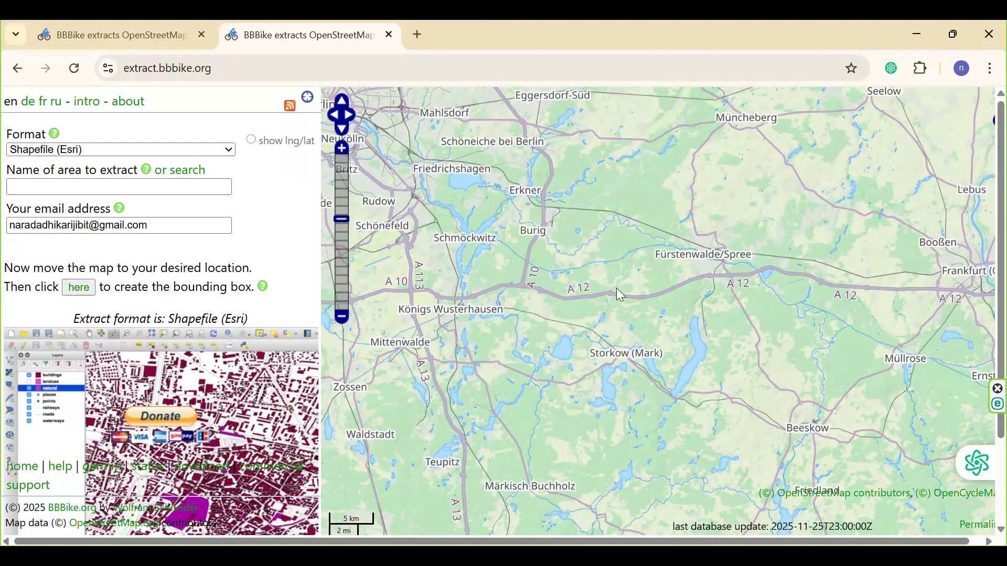
drag(872, 460, 485, 275)
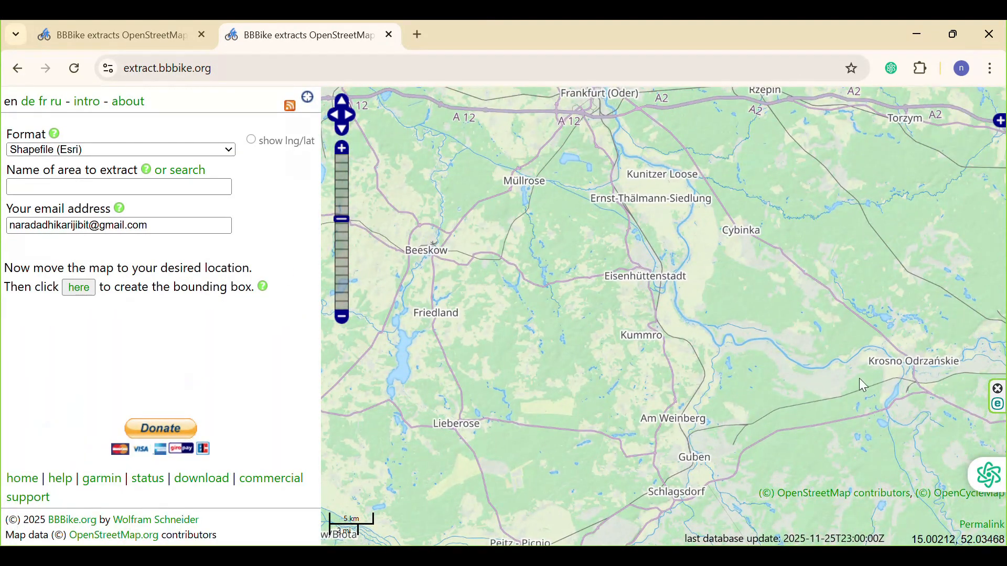
drag(864, 401, 613, 252)
drag(847, 411, 402, 266)
drag(748, 435, 324, 245)
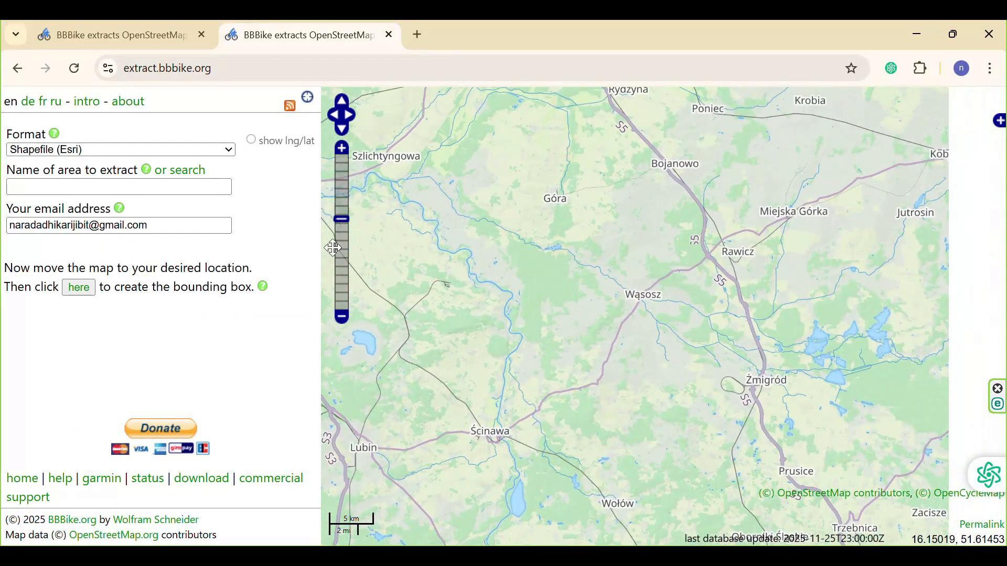
Switch to the already open BBBike extract of Chattogram and create a bounding box over the city.
click(134, 30)
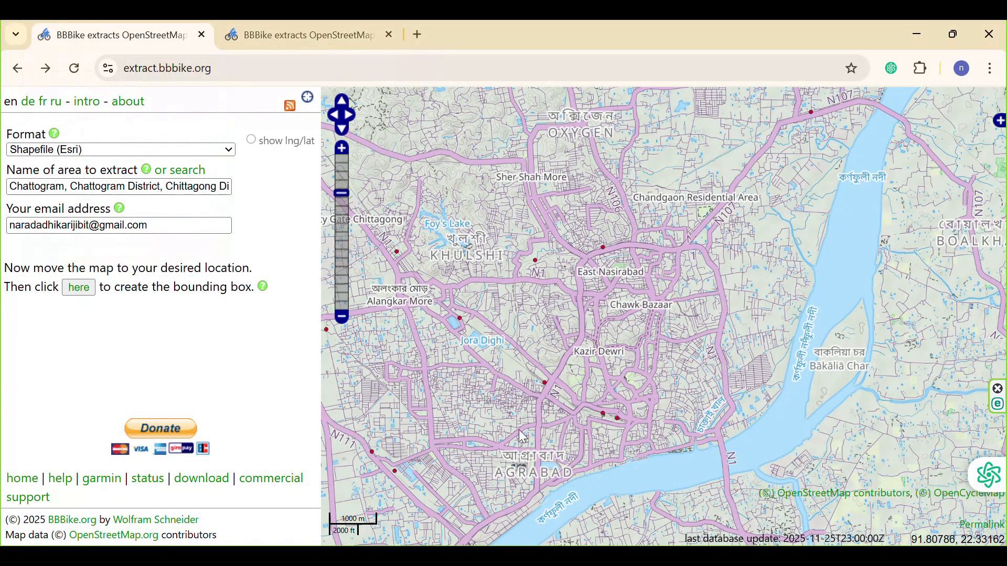
drag(670, 356, 619, 356)
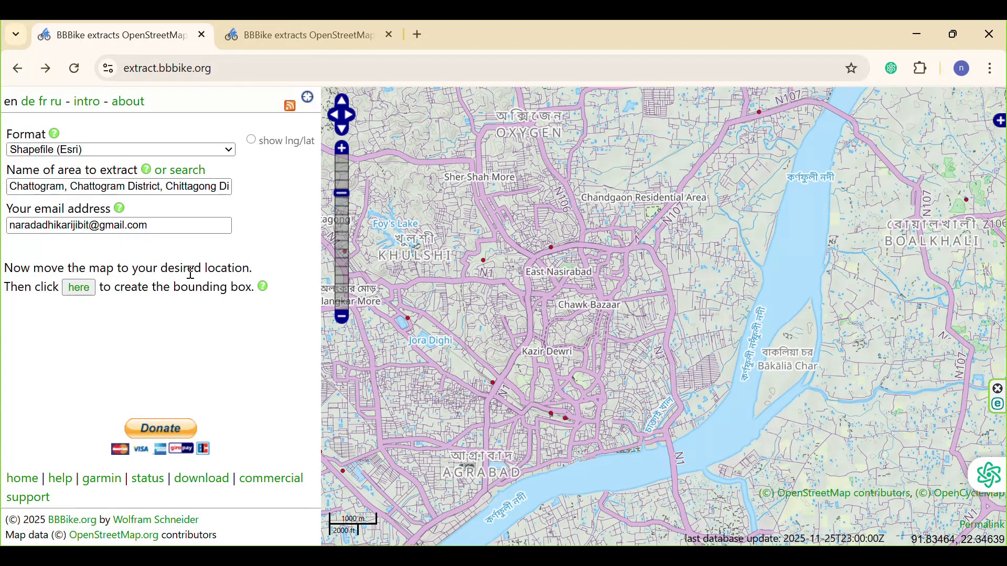
click(79, 289)
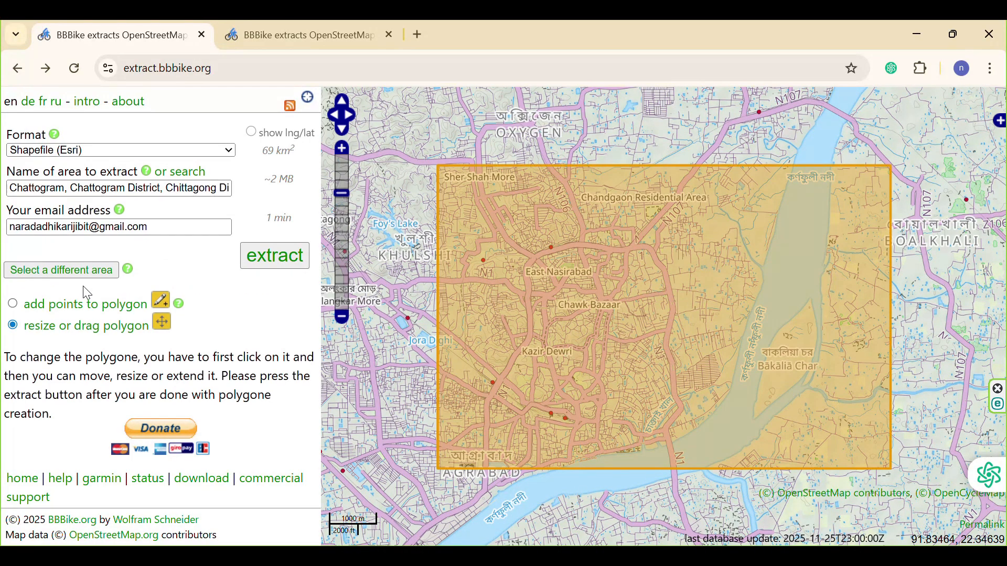
Shrink the bounding box to about 40 km², move it over the central city roads and start the Shapefile extract.
click(879, 176)
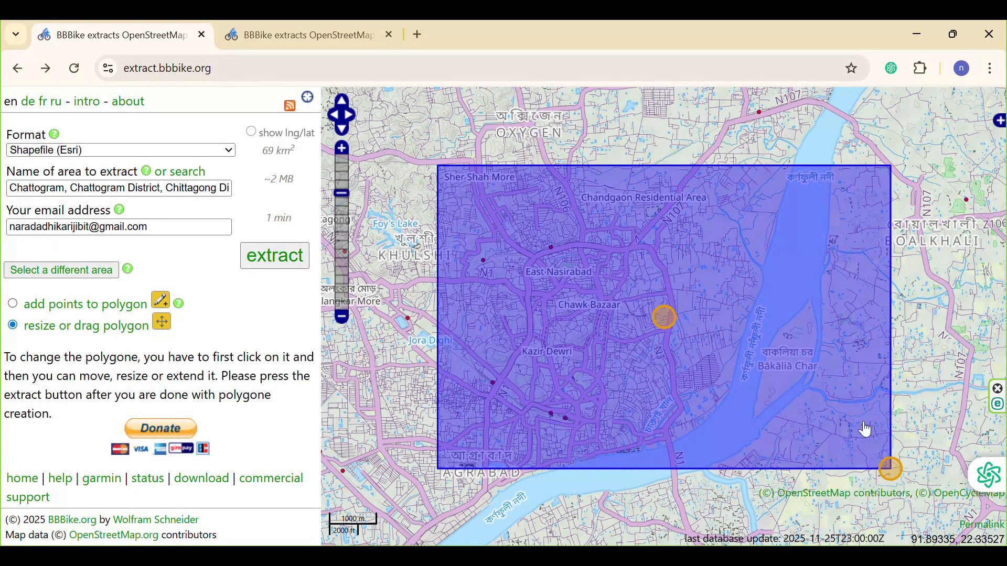
drag(890, 464, 834, 432)
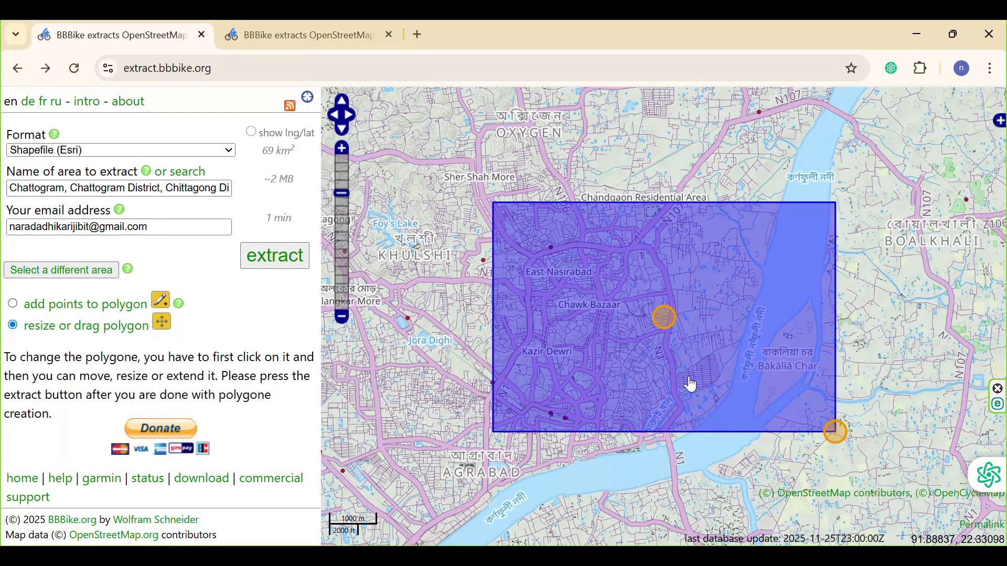
drag(654, 320, 606, 340)
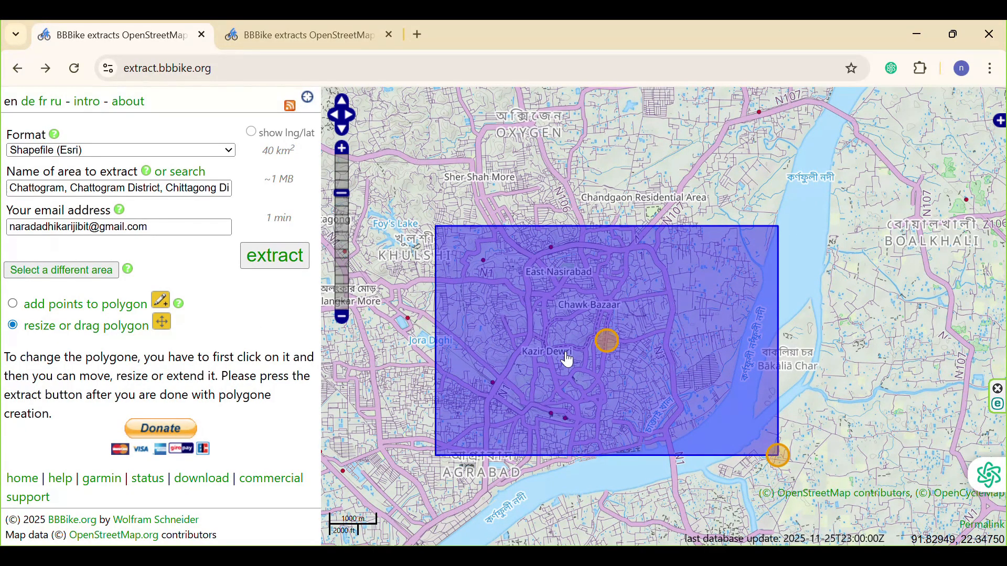
click(275, 257)
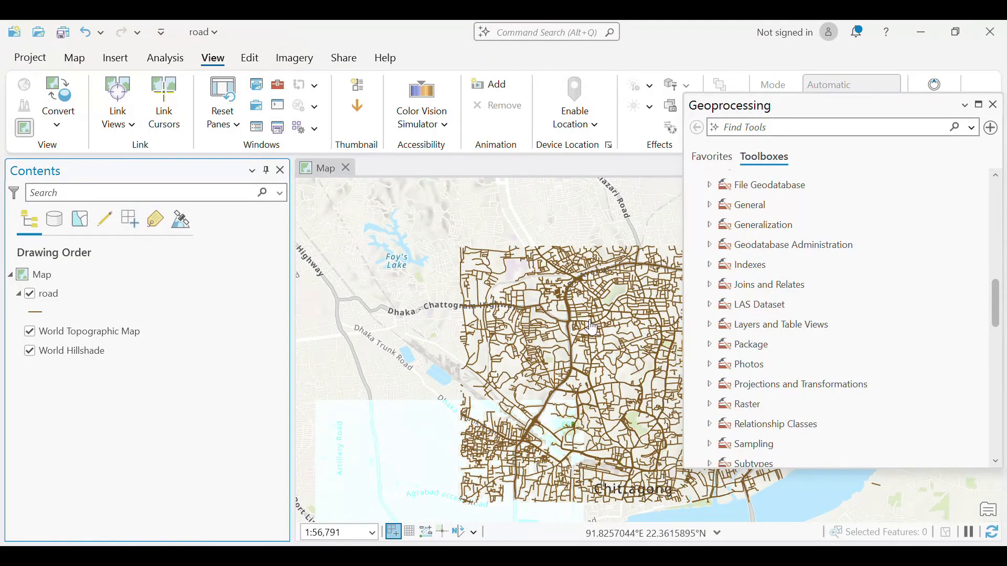
Examine the road layer's coverage of Chittagong on the ArcGIS Pro map.
drag(545, 358, 398, 341)
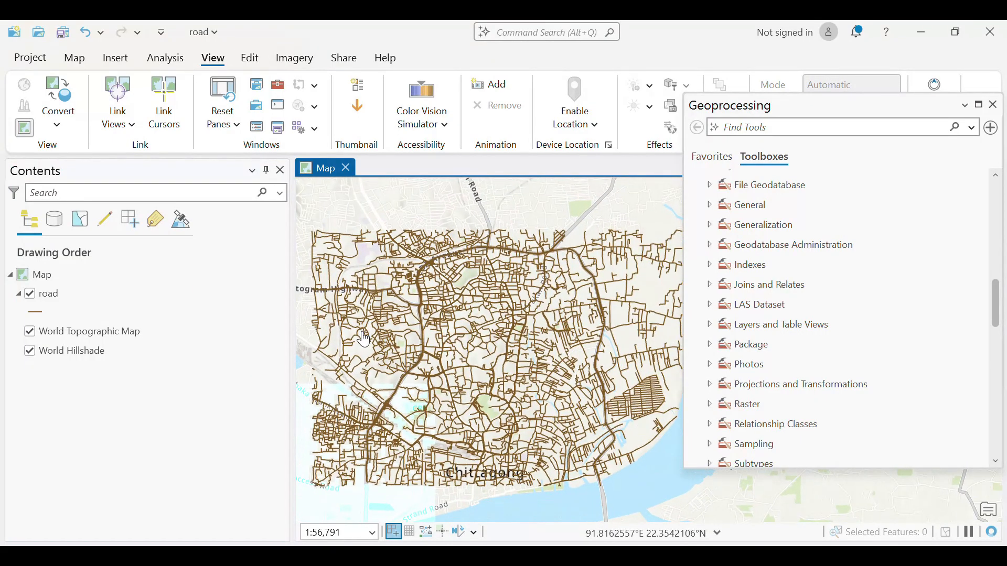
click(118, 293)
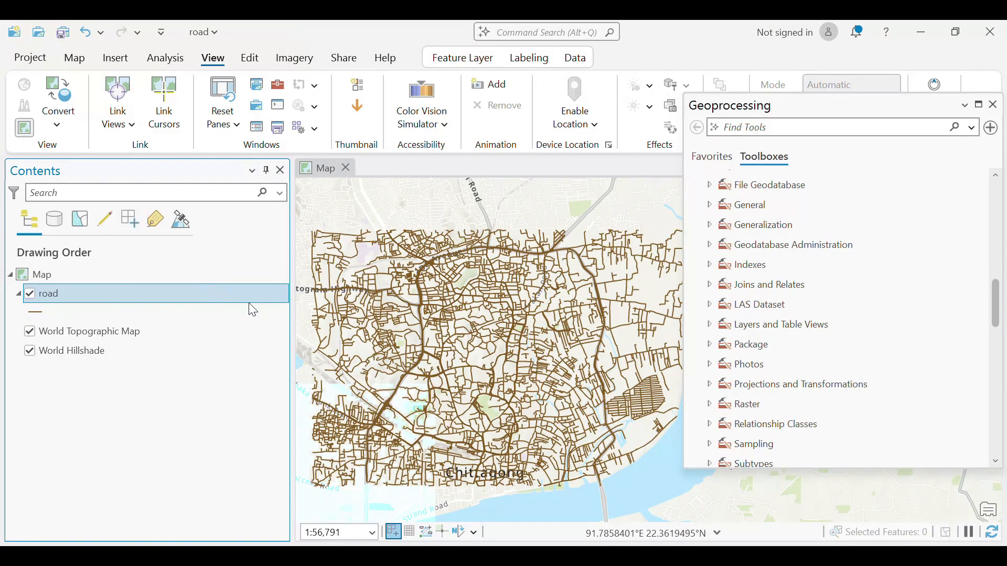
click(496, 365)
drag(496, 365, 491, 367)
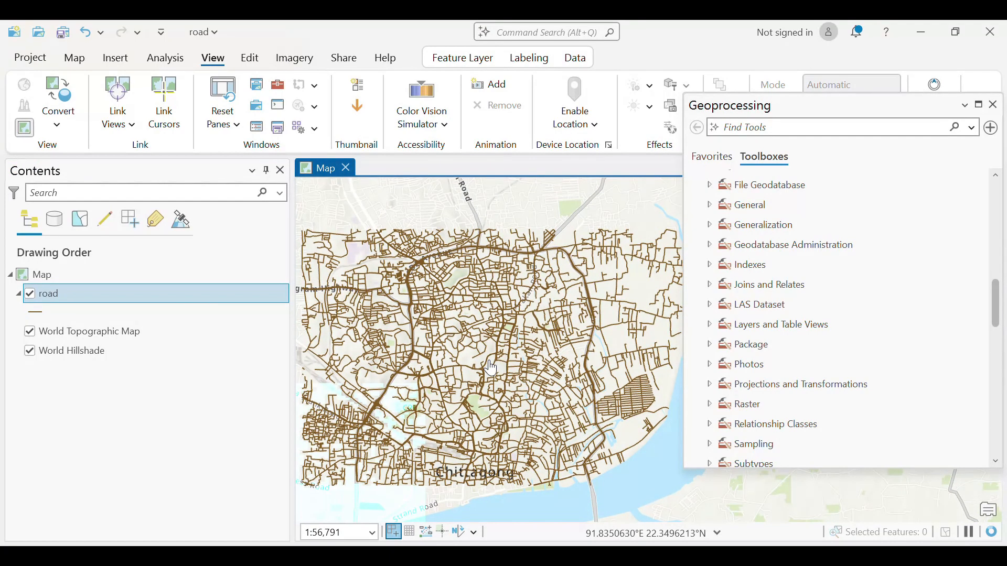
drag(459, 400, 467, 400)
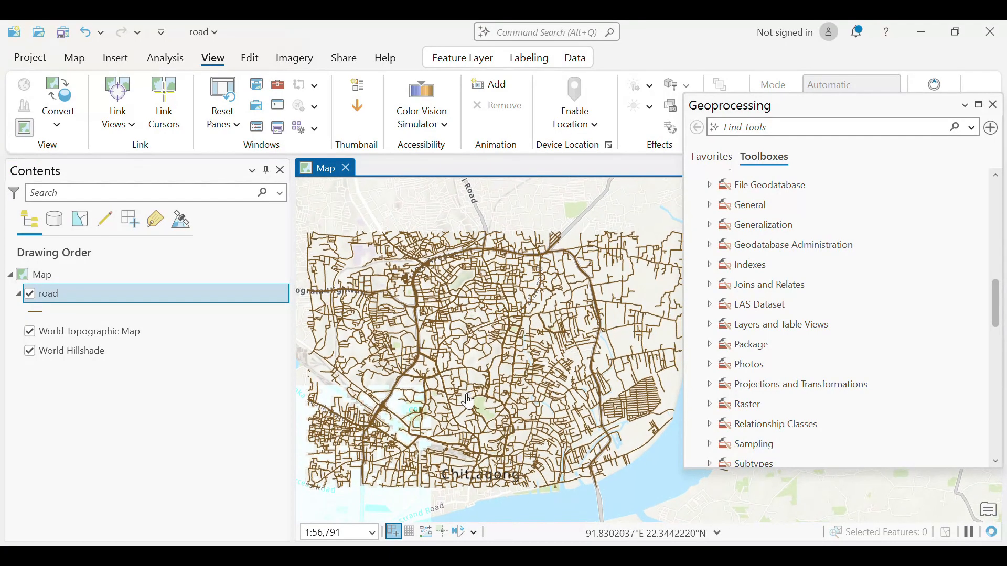
Search the geoprocessing tools for "feature to" and open the Feature To Line tool.
click(847, 130)
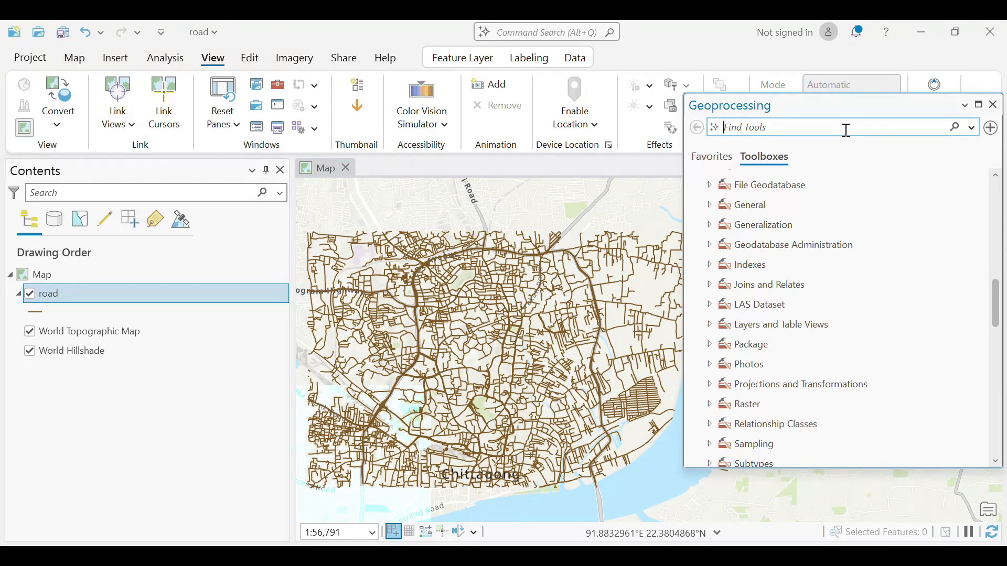
text(fea)
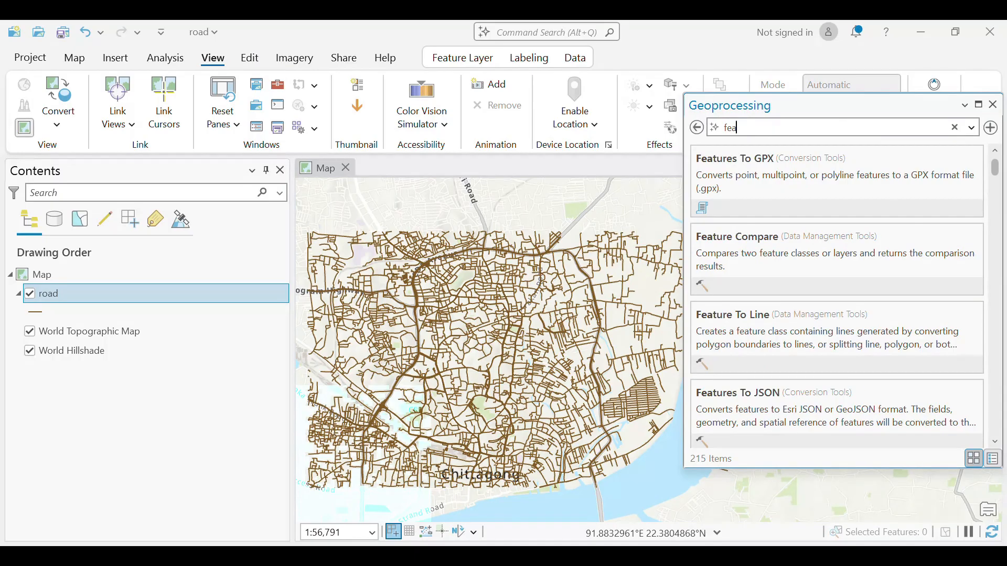
key(BackSpace)
key(BackSpace)
key(BackSpace)
text(feature to)
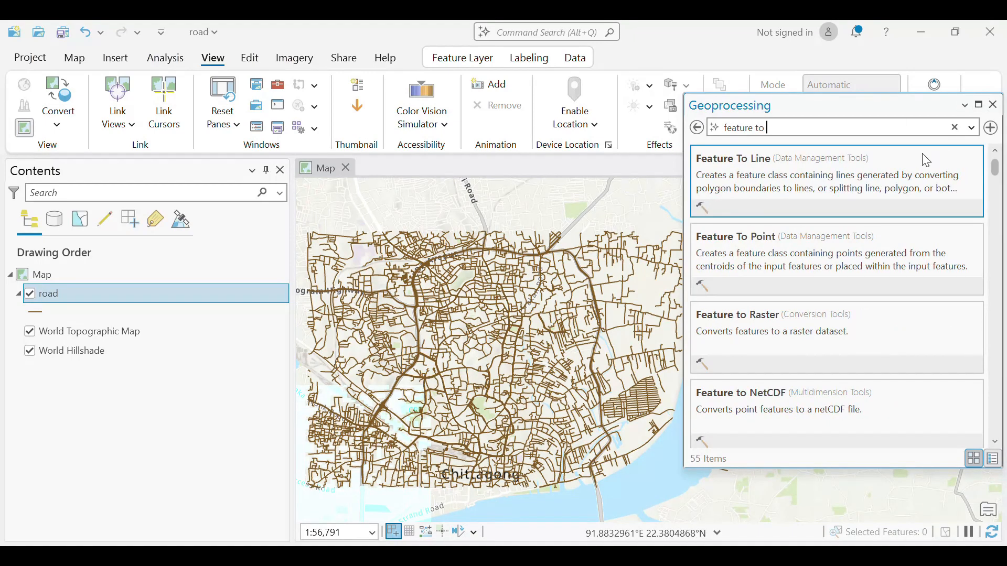
click(857, 175)
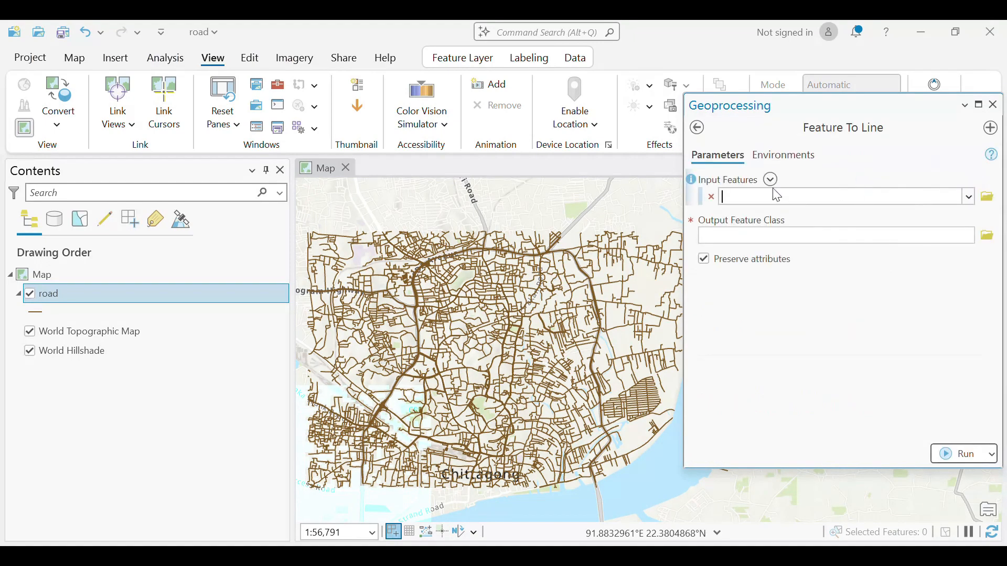
Run Feature To Line with the road layer as input and the default output, and close the tool.
click(770, 181)
click(719, 215)
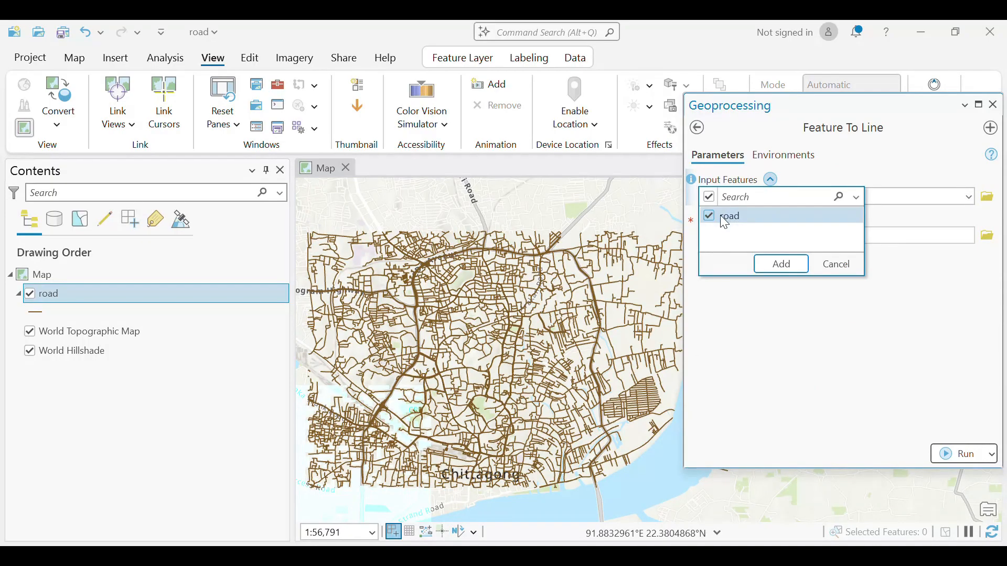
click(784, 265)
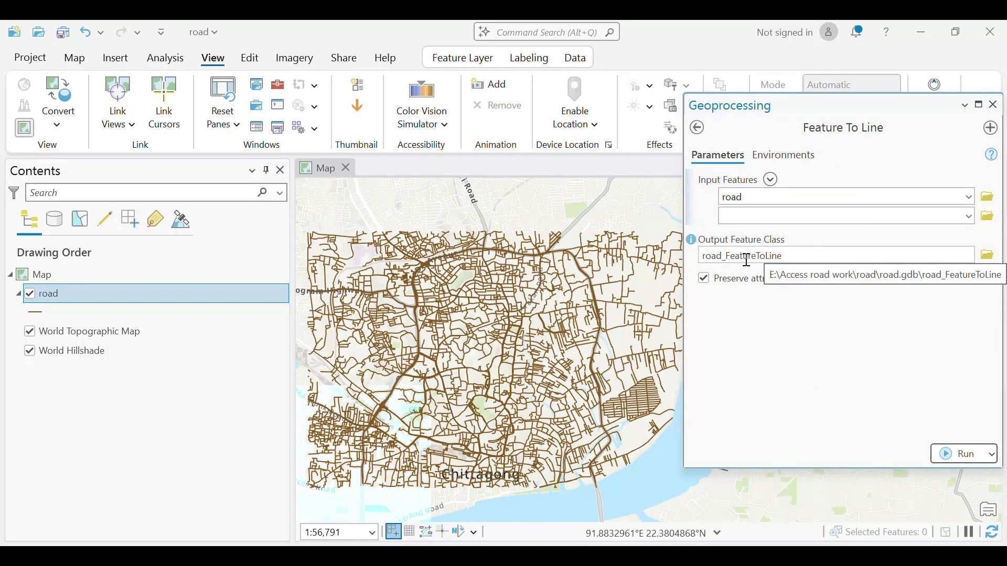
click(953, 455)
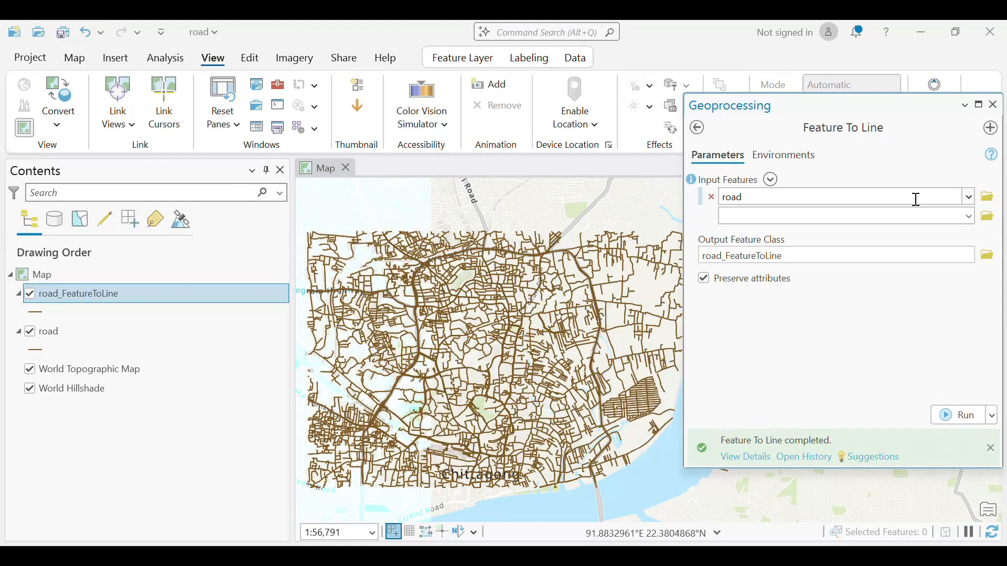
click(992, 105)
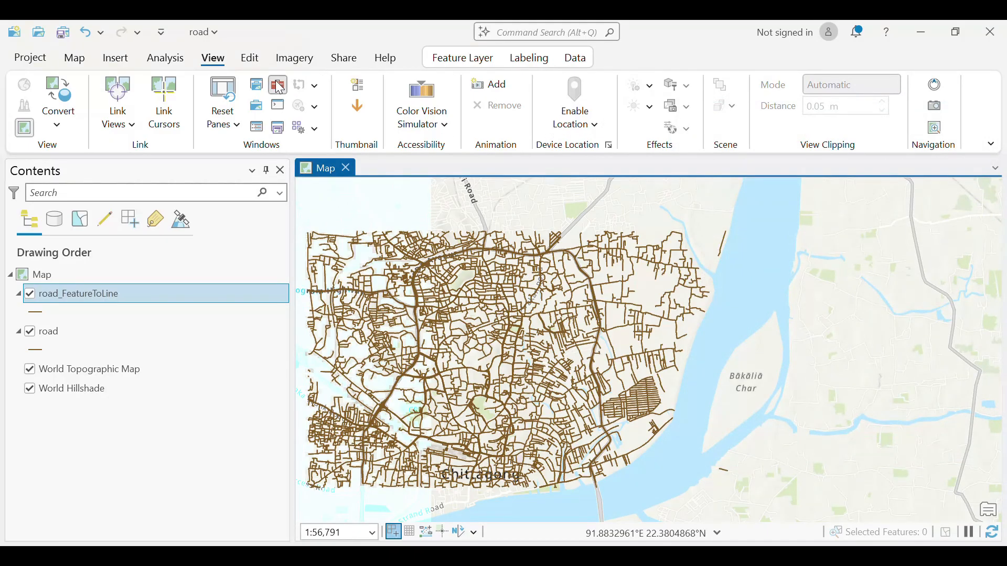
Reopen the geoprocessing tools and find and open the Repair Geometry tool.
click(279, 86)
click(954, 127)
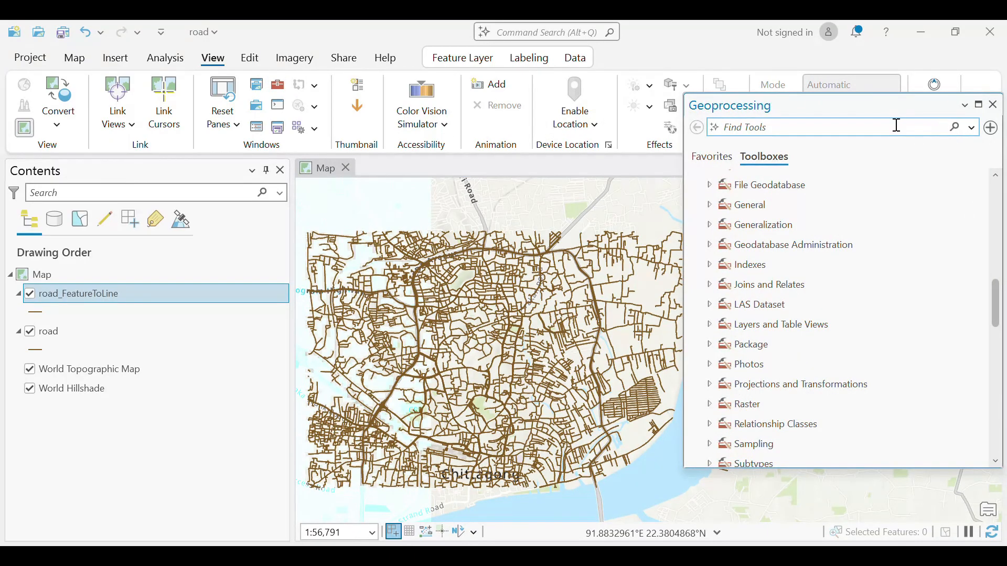
text(repai)
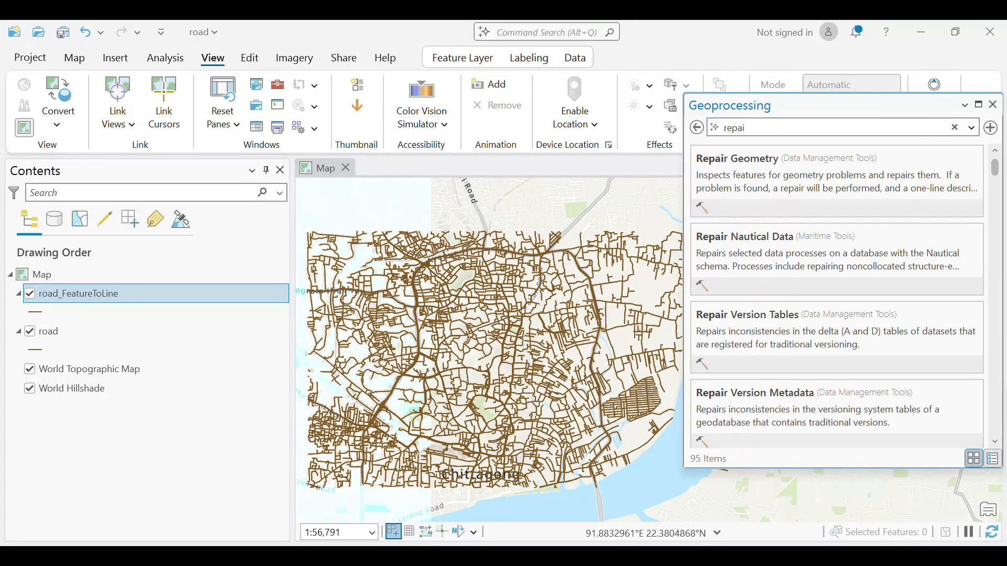
click(898, 188)
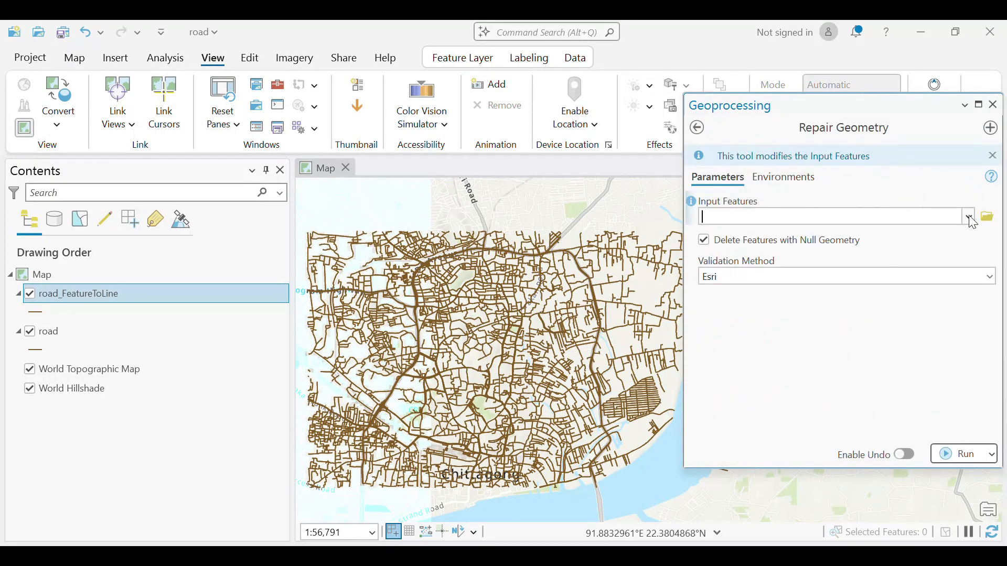
Run Repair Geometry on the road_FeatureToLine layer with undo enabled and the Esri validation method.
drag(134, 296, 734, 218)
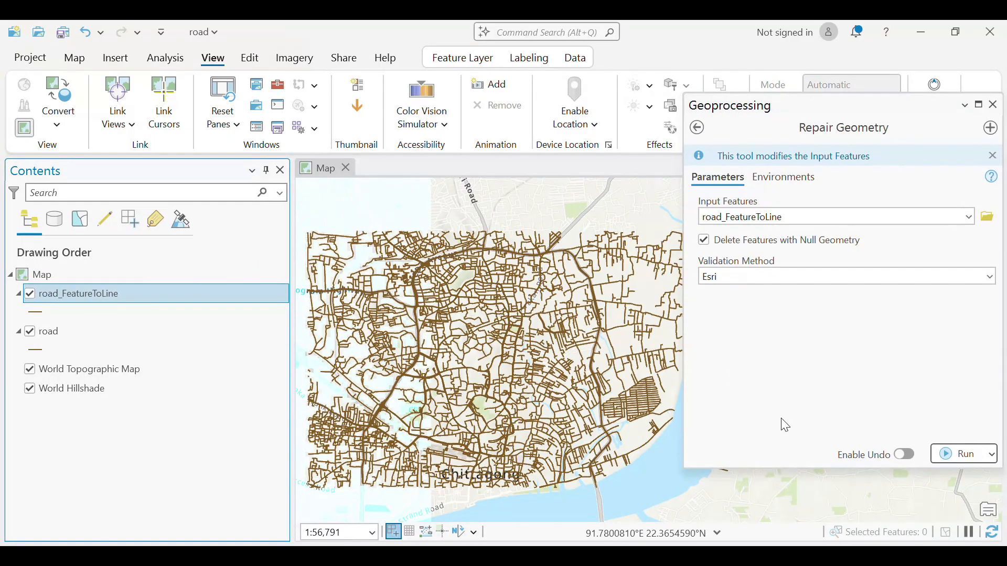
click(904, 454)
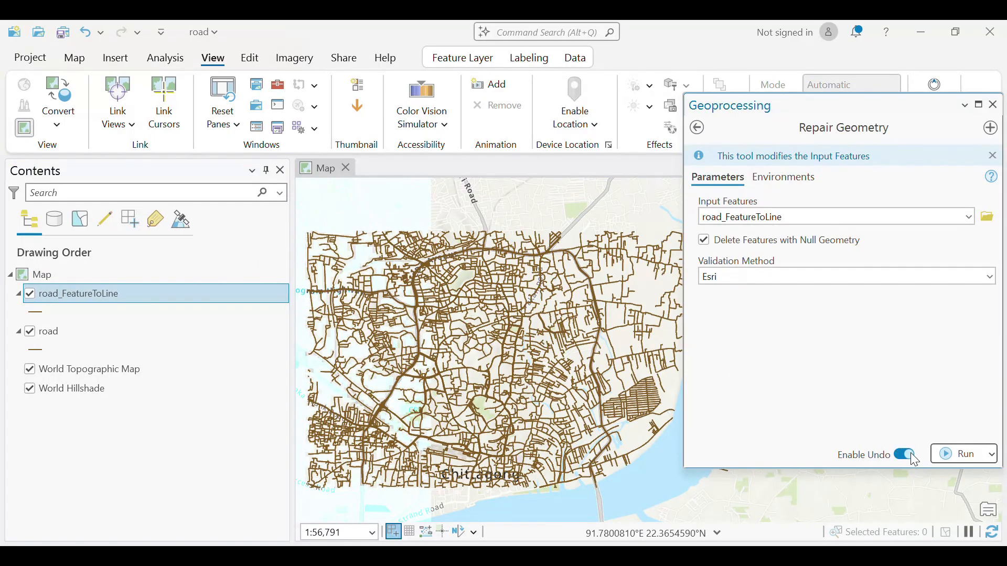
click(962, 457)
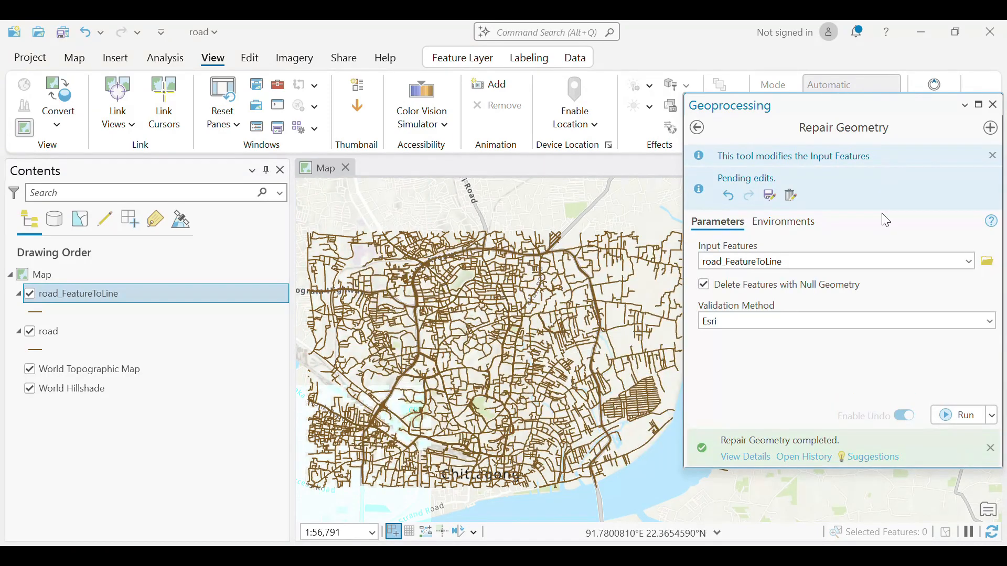
Leave Repair Geometry, search the geoprocessing tools for "inte" and open the Integrate tool.
click(697, 128)
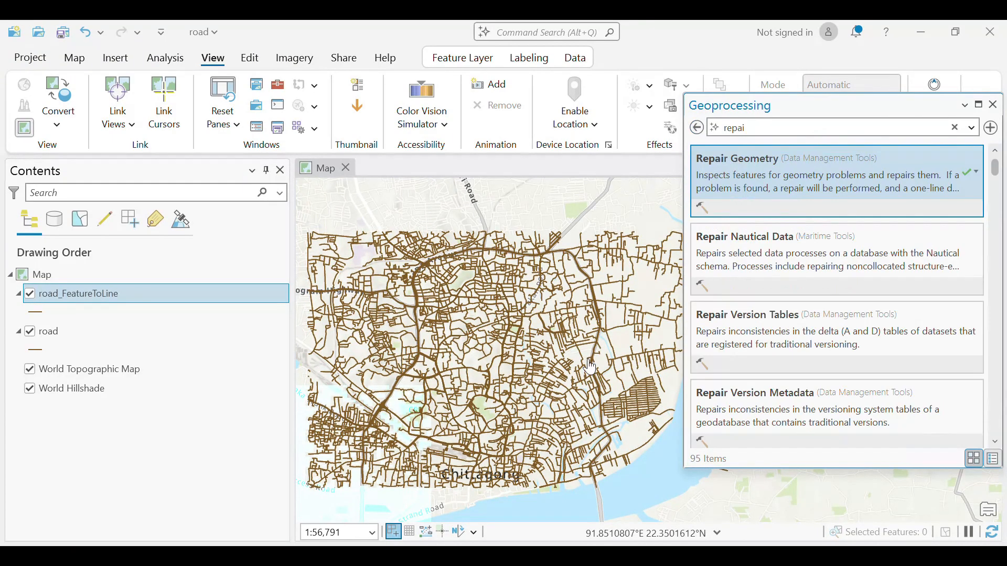
click(955, 127)
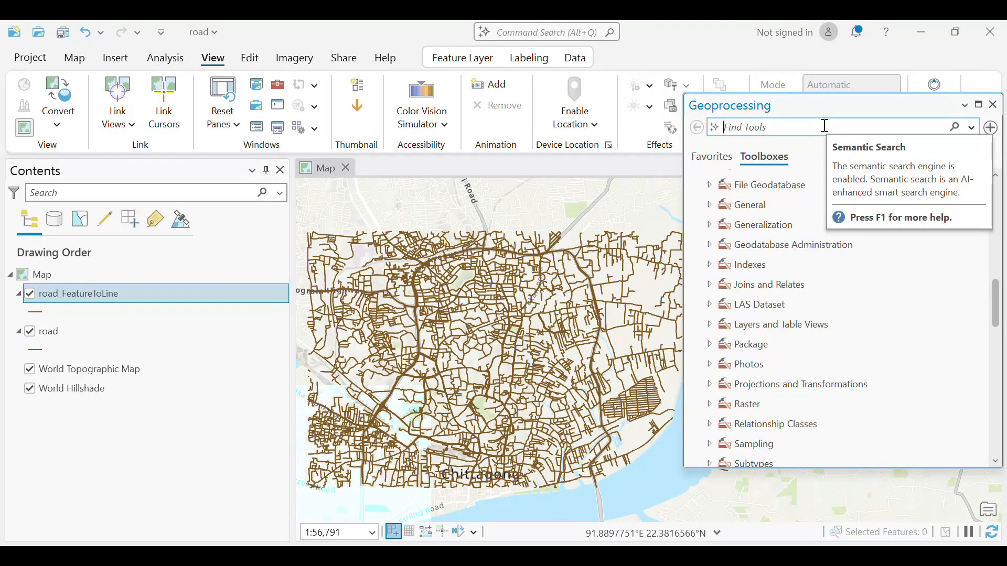
text(inte)
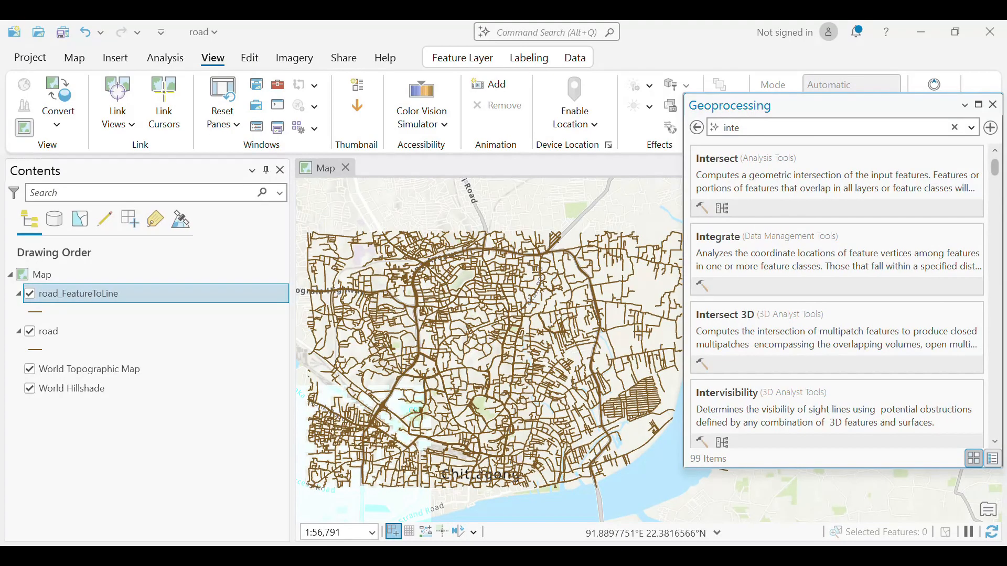
click(832, 263)
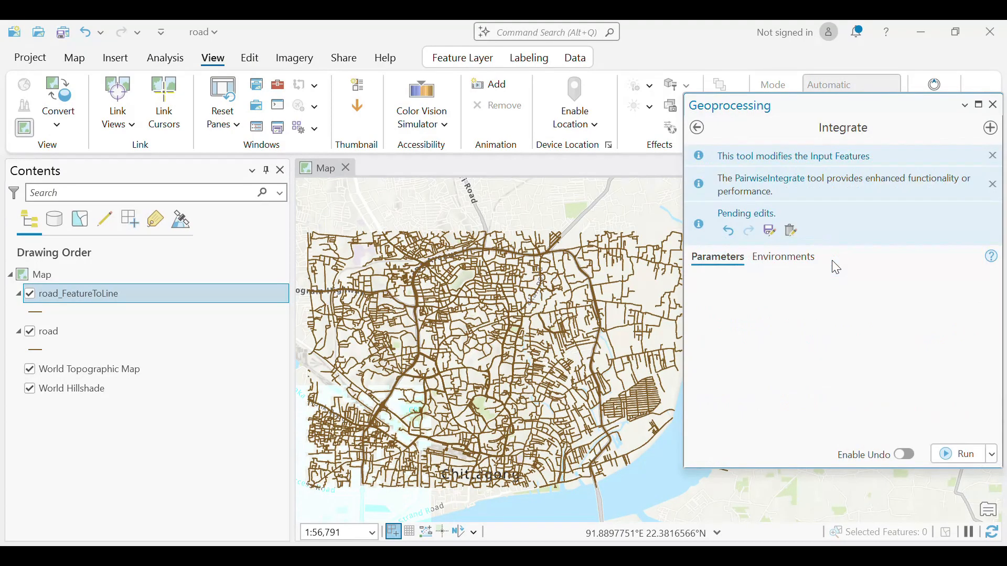
Run Integrate on the road_FeatureToLine layer with an XY tolerance of 10 and close the tool.
click(771, 283)
click(750, 332)
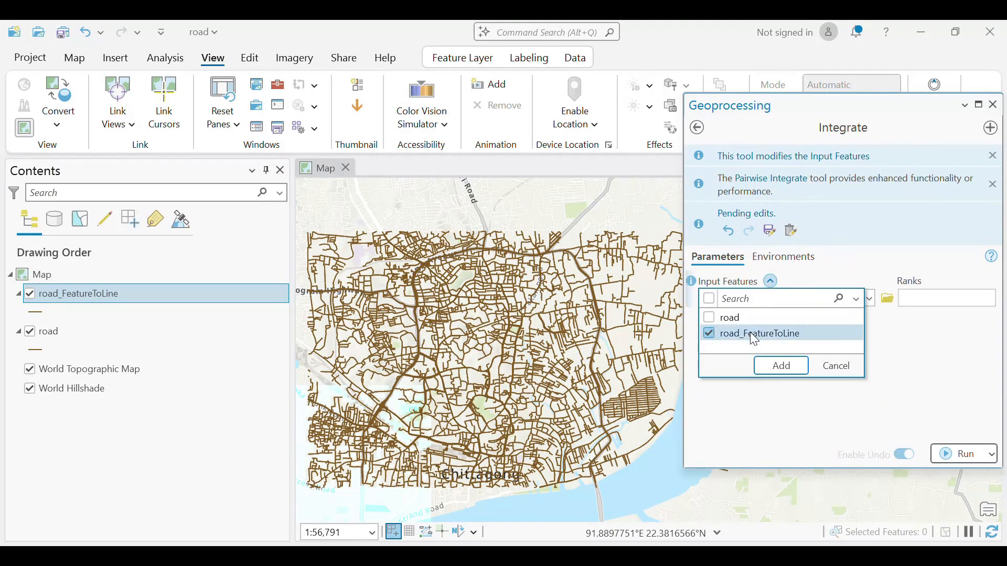
click(791, 364)
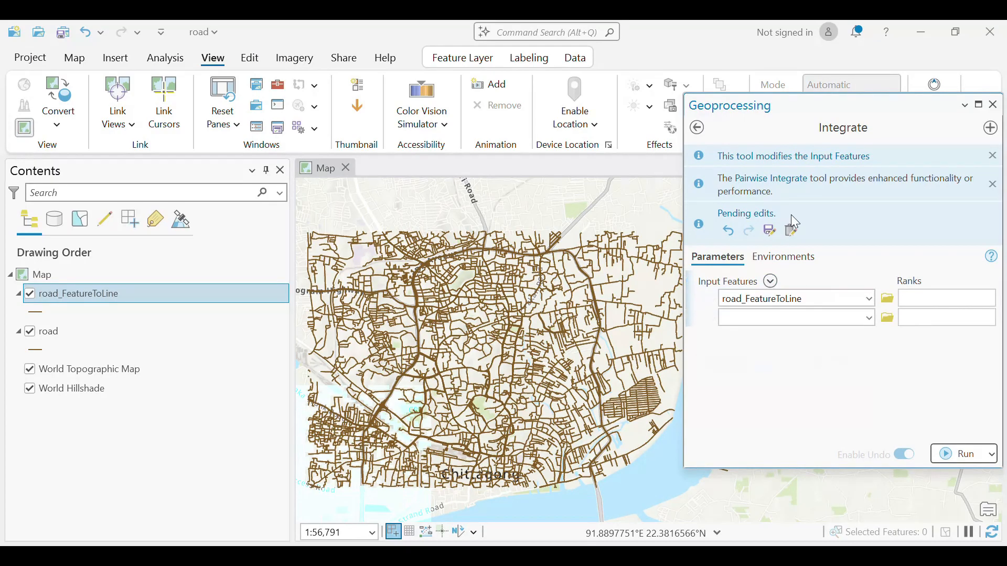
click(790, 257)
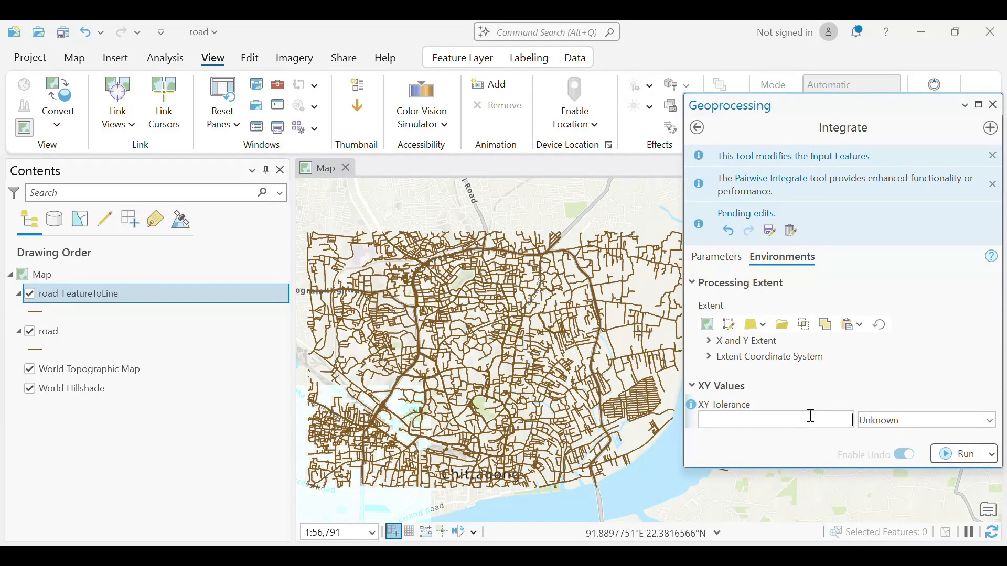
text(10)
click(989, 421)
click(911, 248)
click(959, 460)
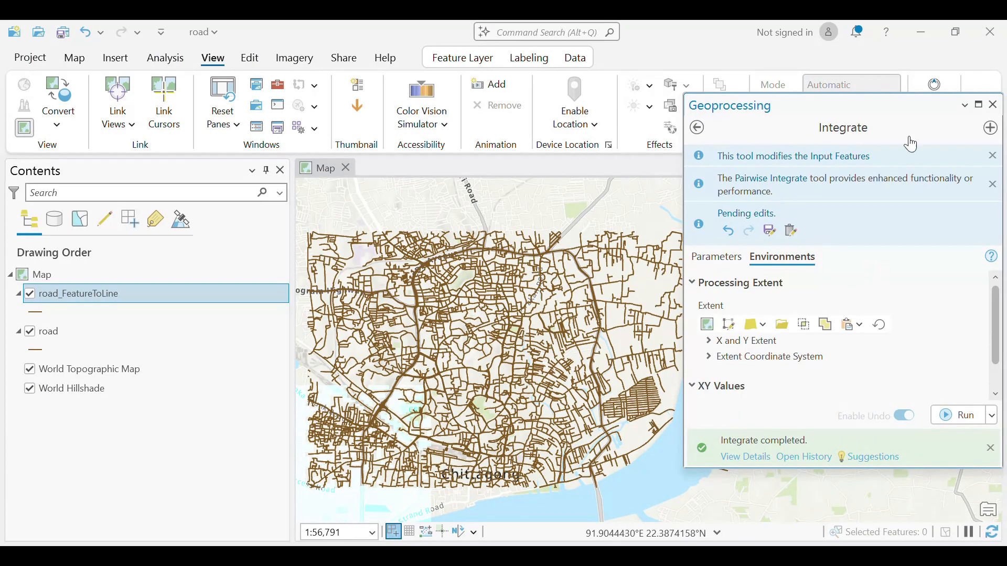
click(993, 105)
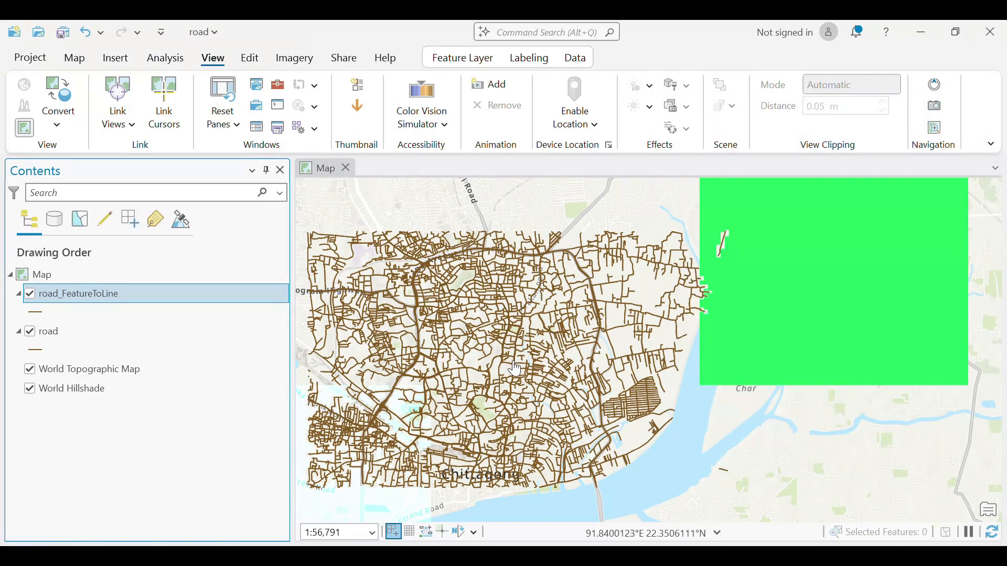
scroll(455, 405, up, 2)
scroll(455, 404, down, 3)
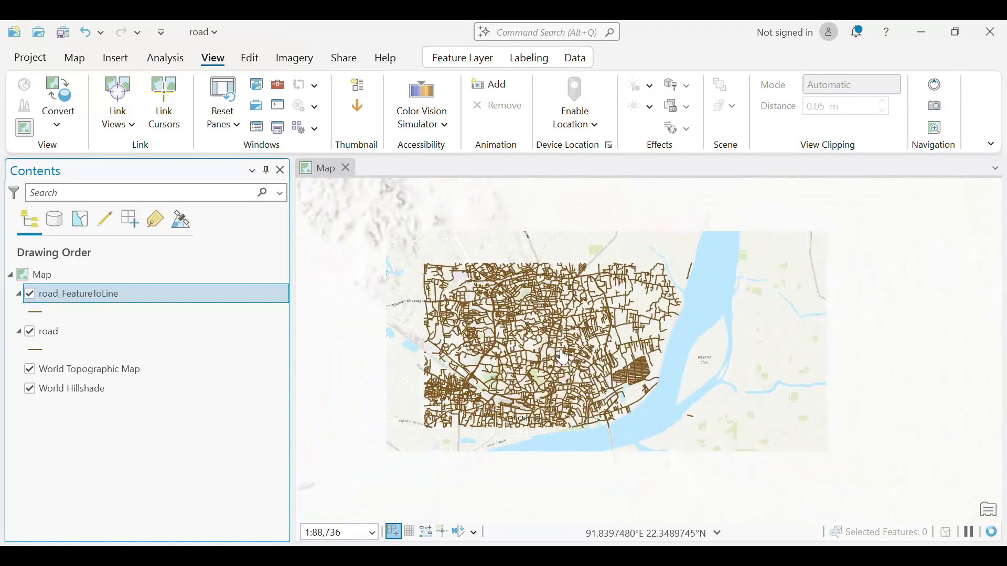
scroll(537, 342, up, 2)
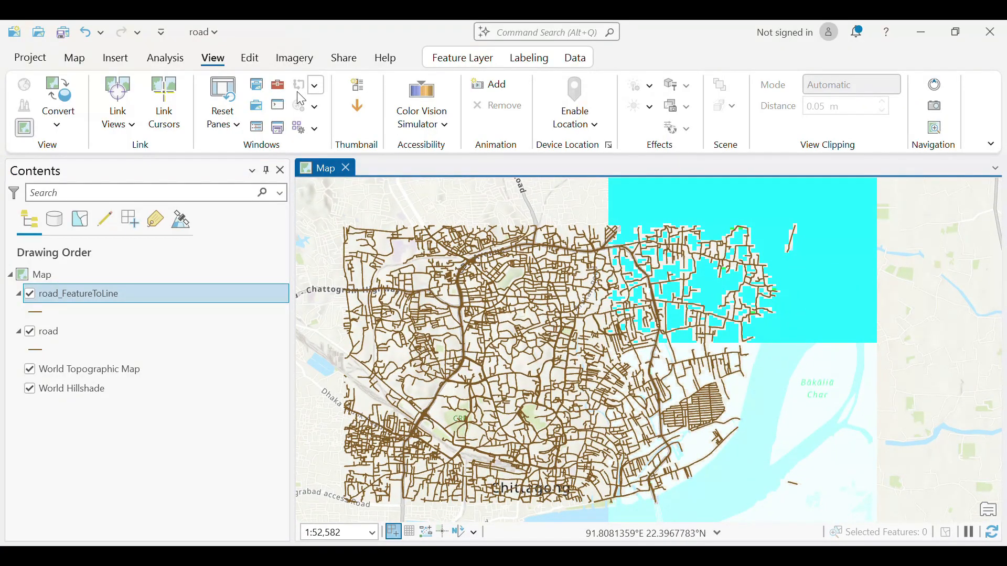
Create a new file geodatabase named ggg in the project's road folder.
click(263, 88)
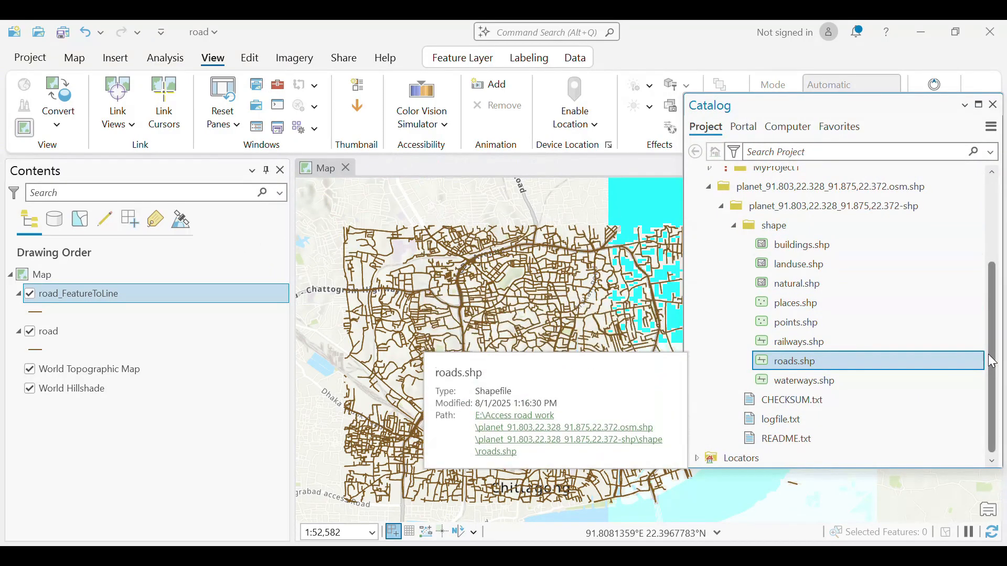
drag(990, 335, 991, 246)
click(696, 216)
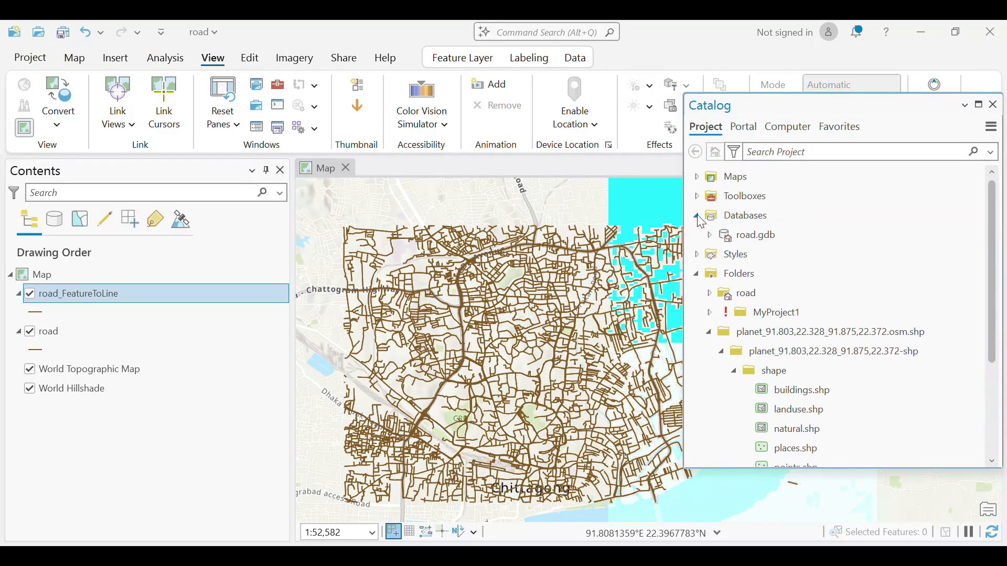
click(769, 217)
right_click(770, 218)
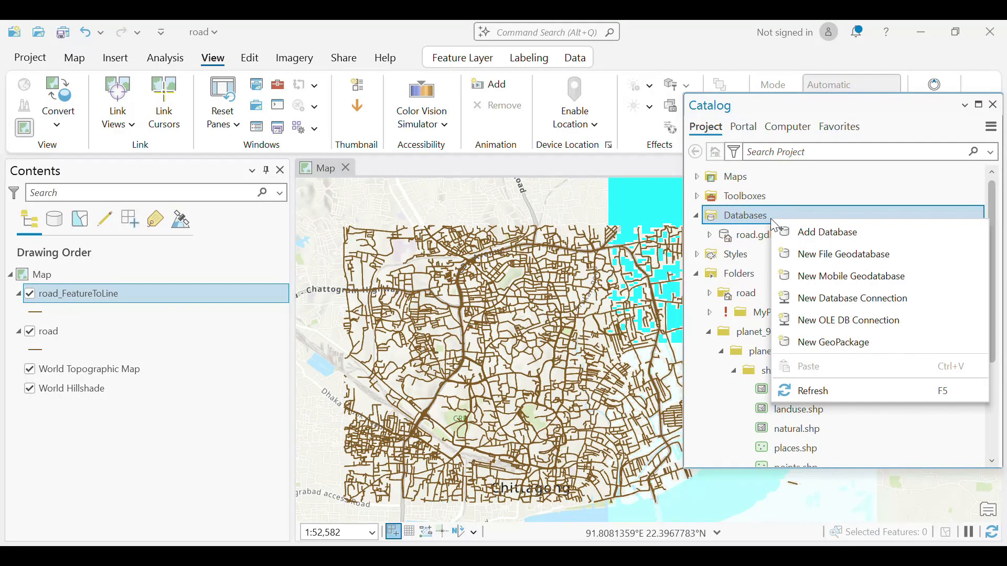
click(804, 254)
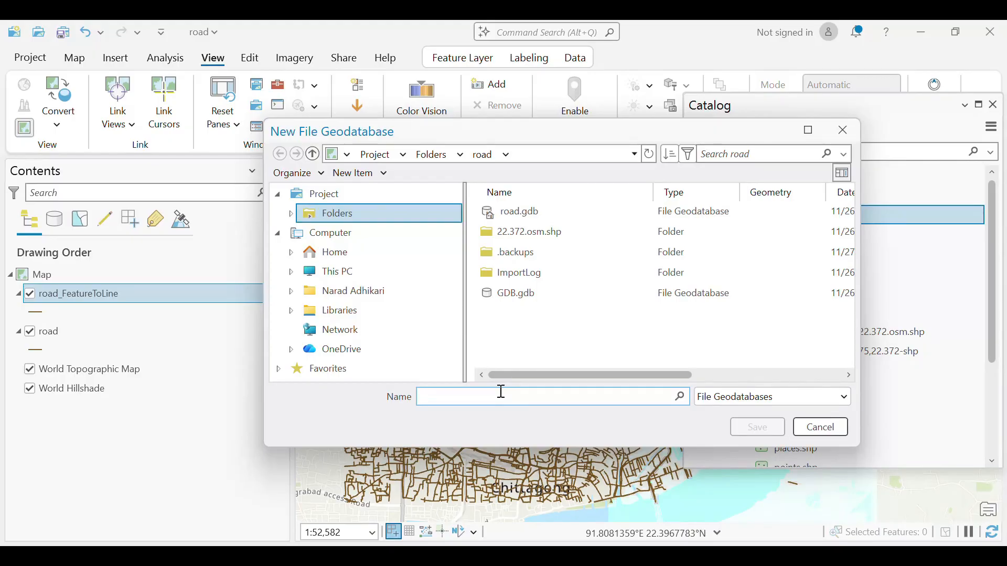
text(ggg)
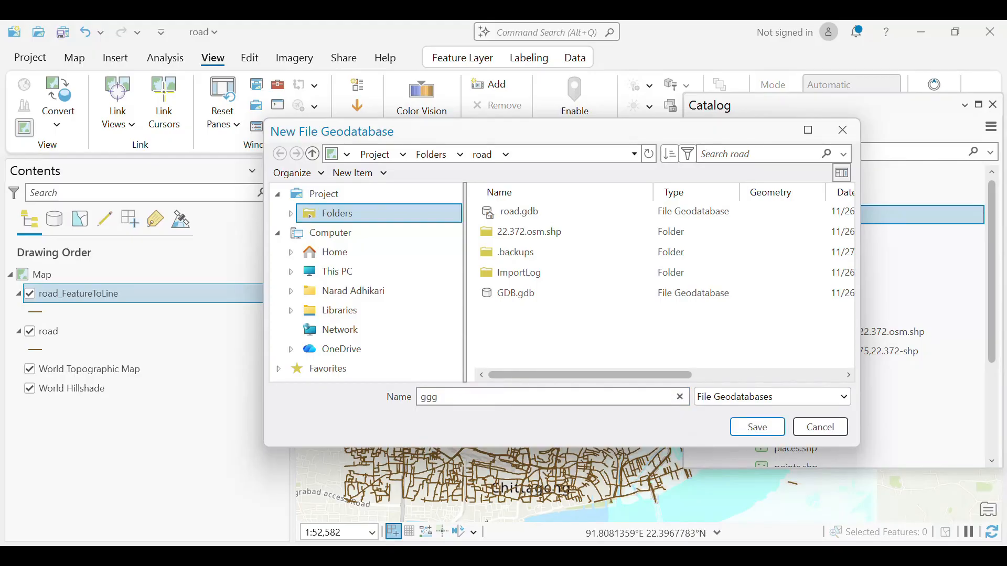
click(758, 428)
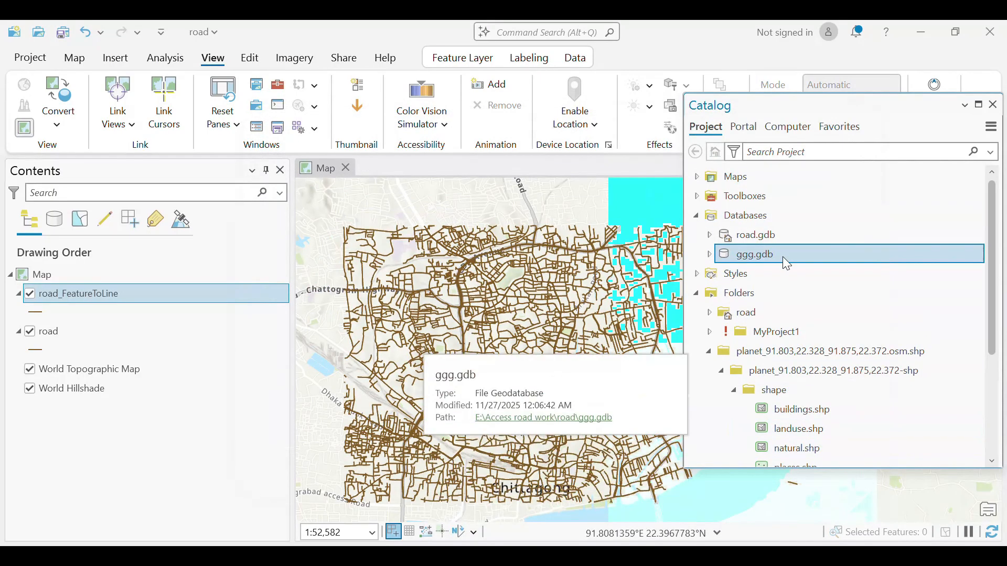
right_click(785, 262)
mouse_move(683, 67)
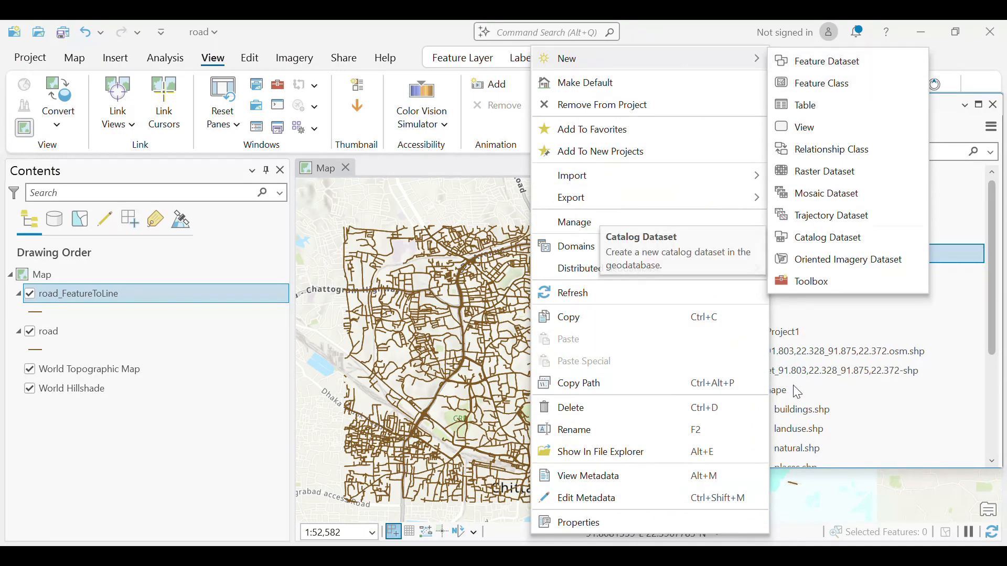
click(835, 310)
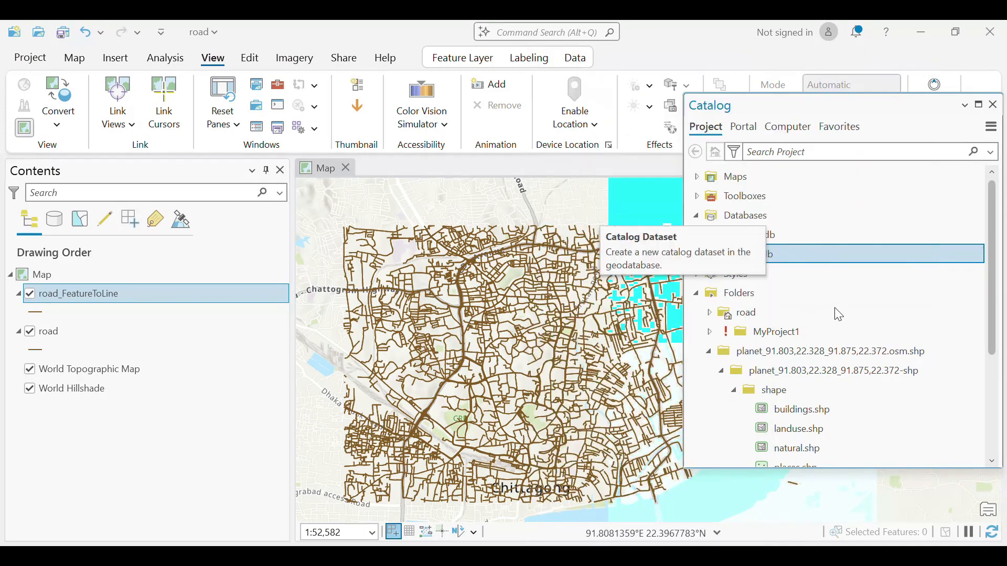
Create a feature dataset named FGD in ggg.gdb with the WGS_1984_Web_Mercator_Auxiliary_Sphere coordinate system, and close the tool.
click(782, 254)
right_click(782, 253)
mouse_move(734, 57)
click(839, 65)
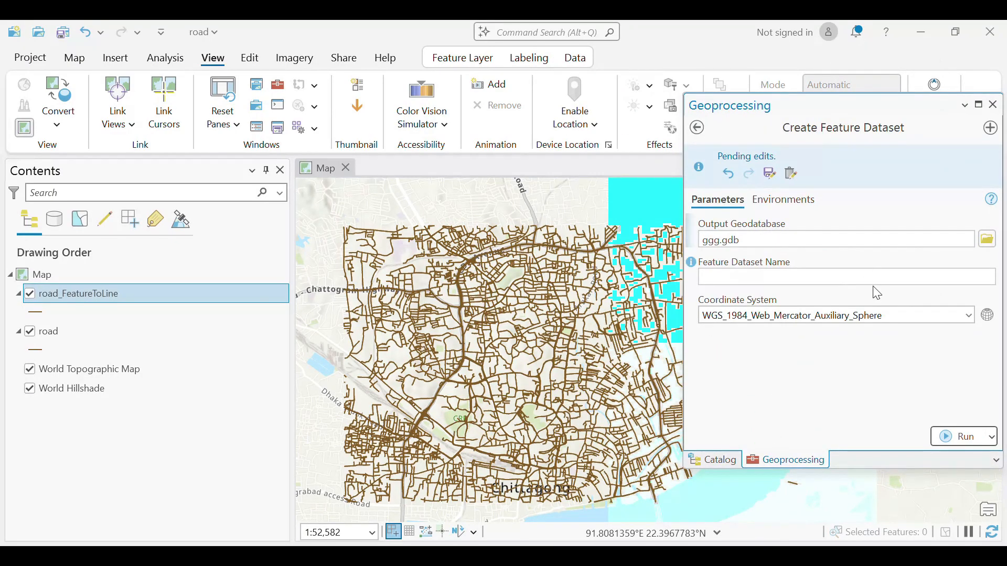
click(863, 275)
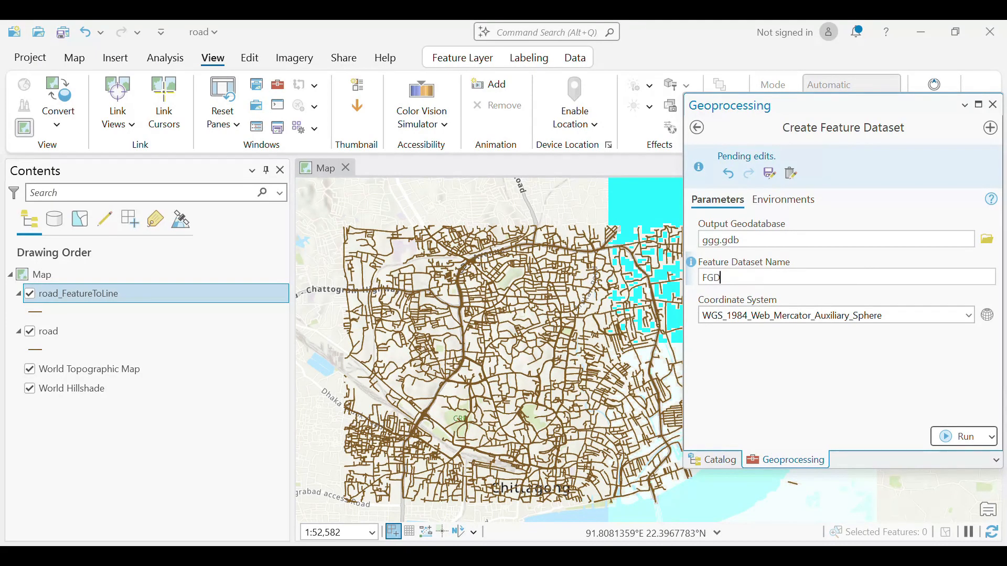
click(950, 435)
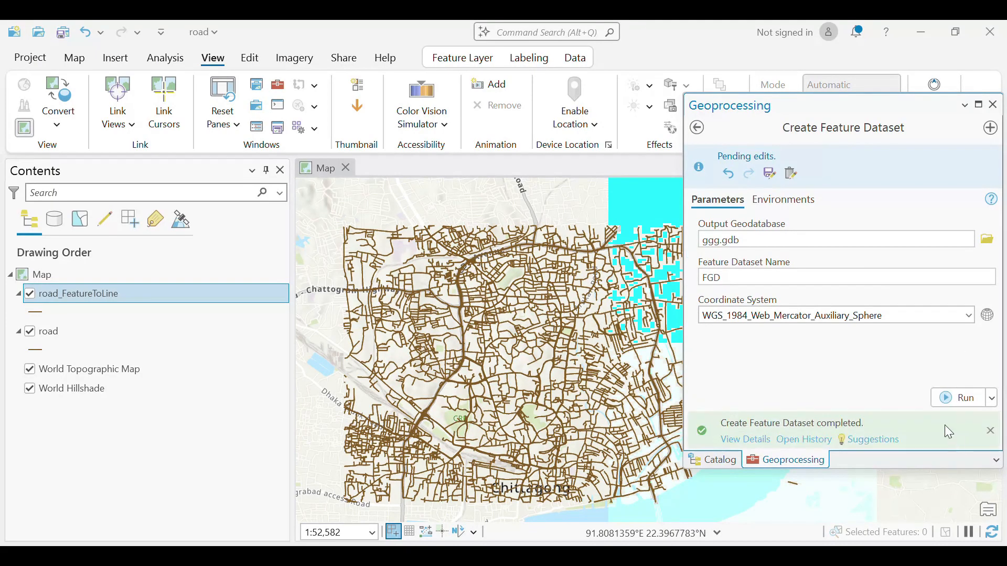
click(993, 104)
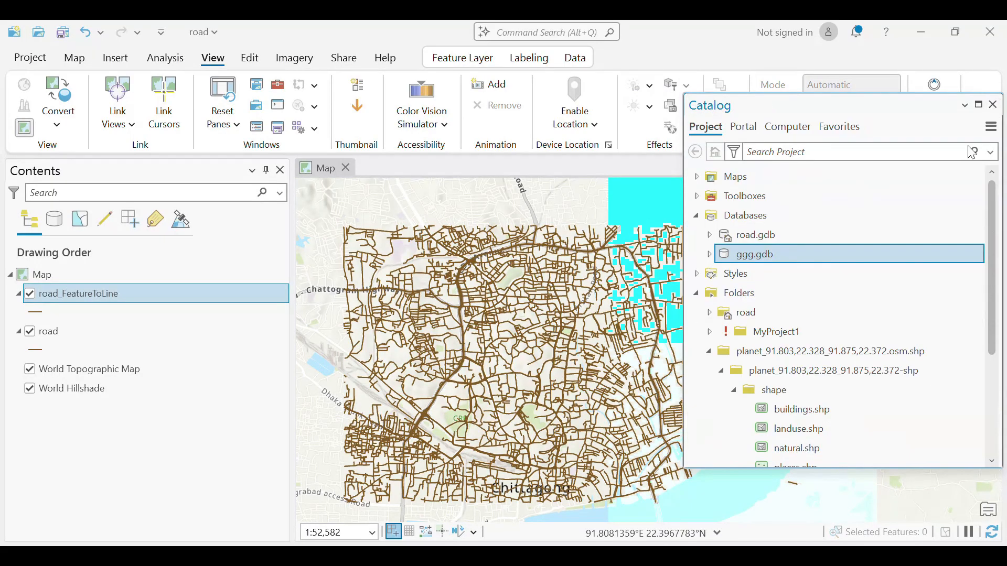
Import the road_FeatureToLine layer into the FGD feature dataset of ggg.gdb and expand the dataset to view the imported feature class.
click(711, 255)
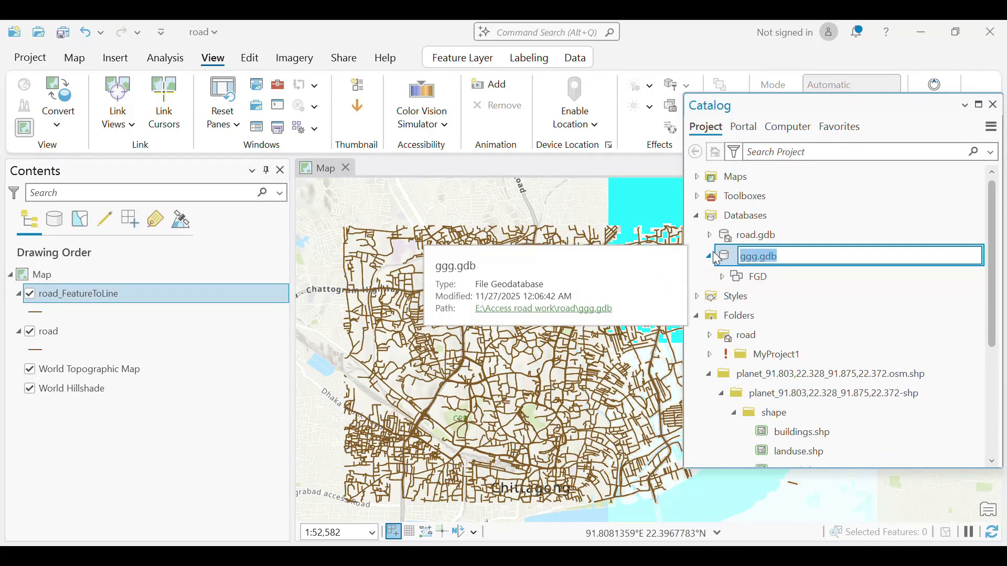
click(776, 272)
right_click(776, 272)
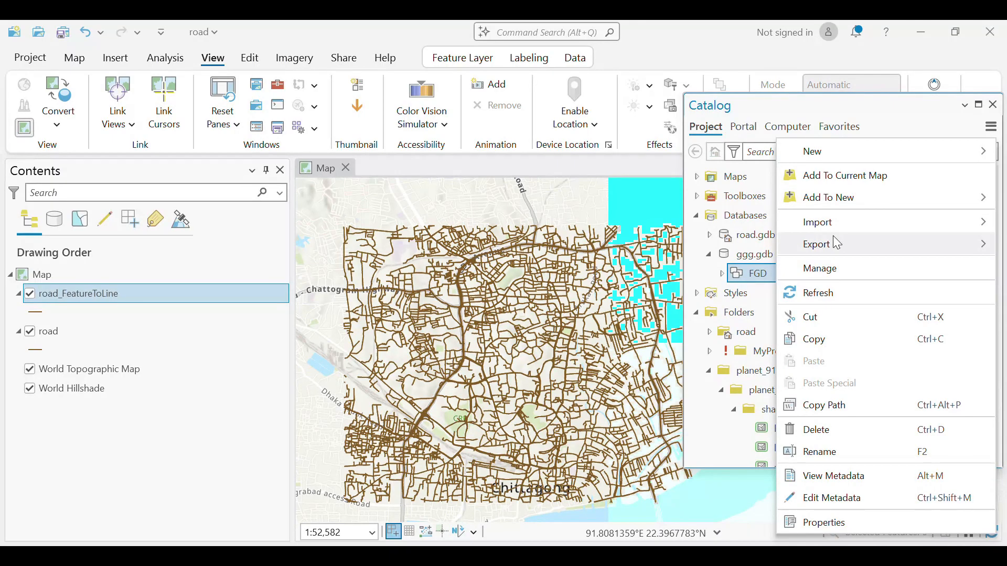
mouse_move(831, 225)
click(747, 225)
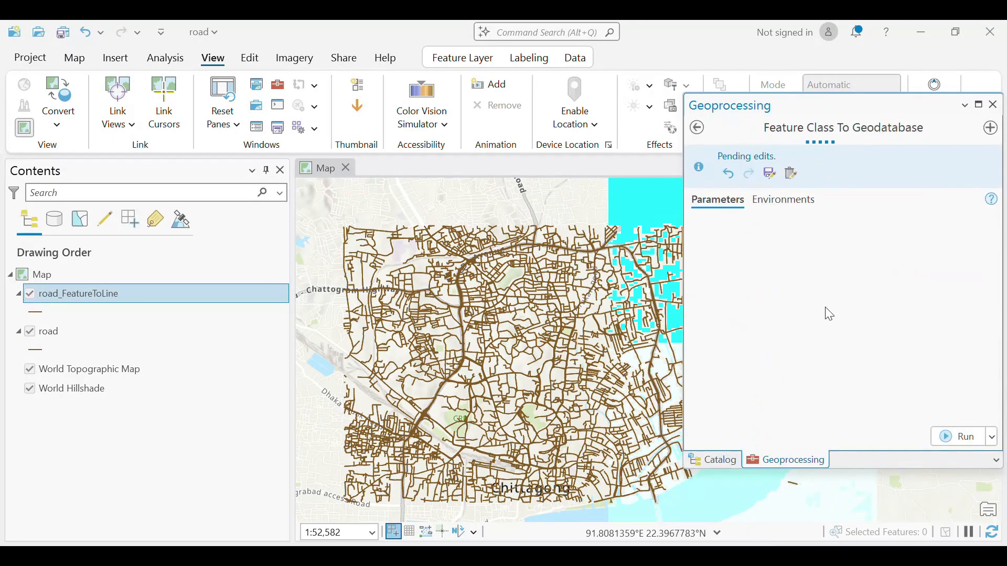
click(769, 224)
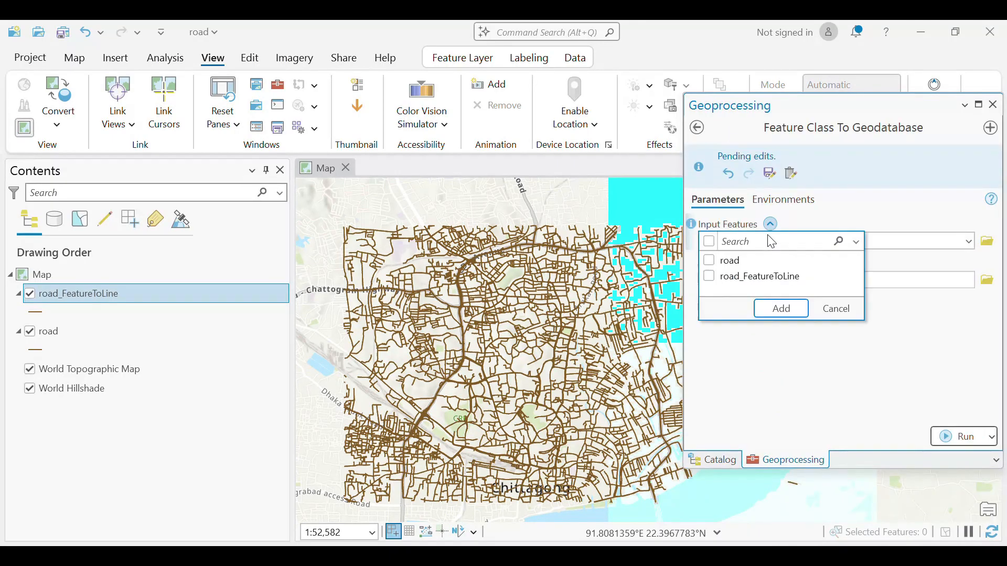
click(748, 275)
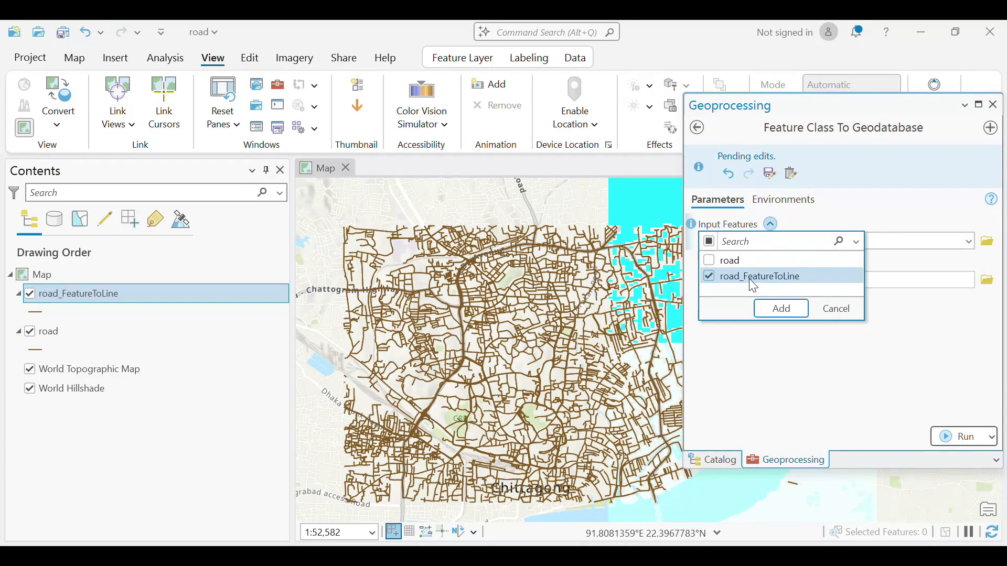
click(778, 309)
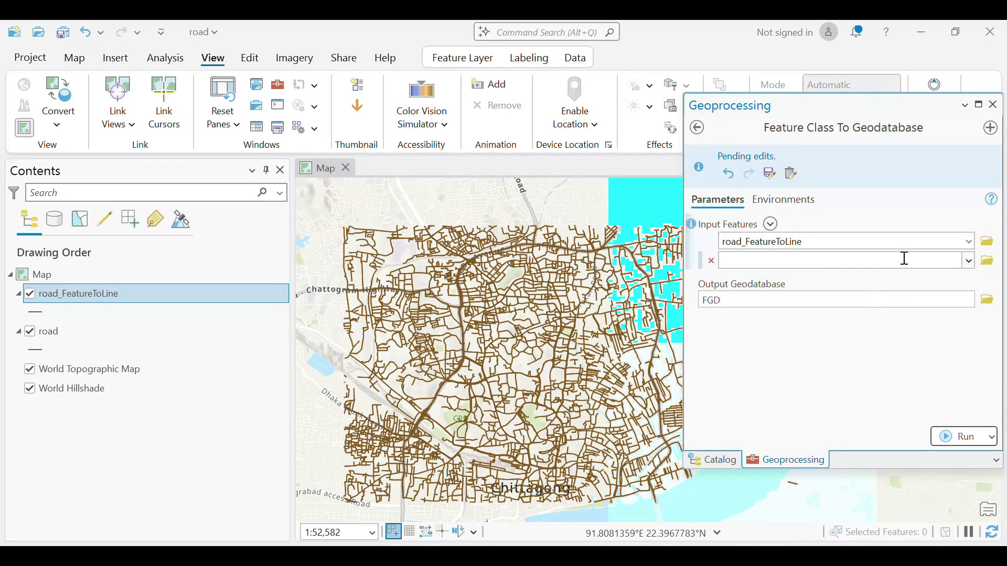
click(943, 436)
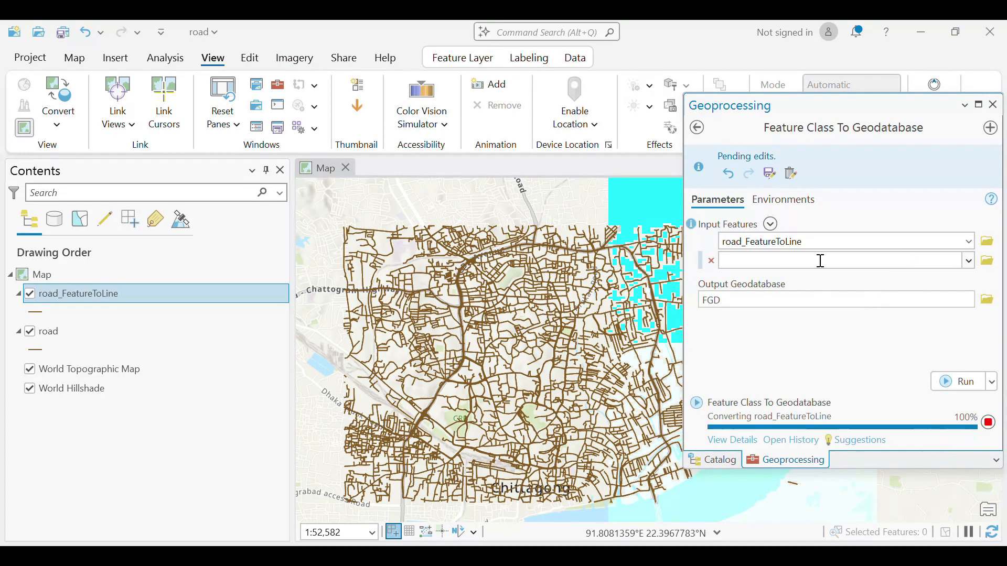
click(992, 105)
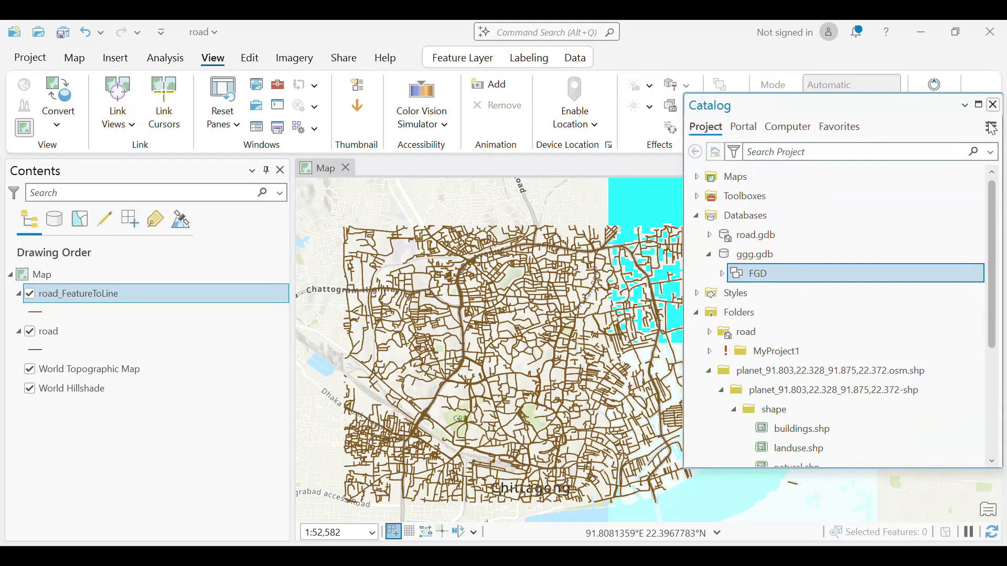
click(721, 273)
click(793, 294)
click(785, 273)
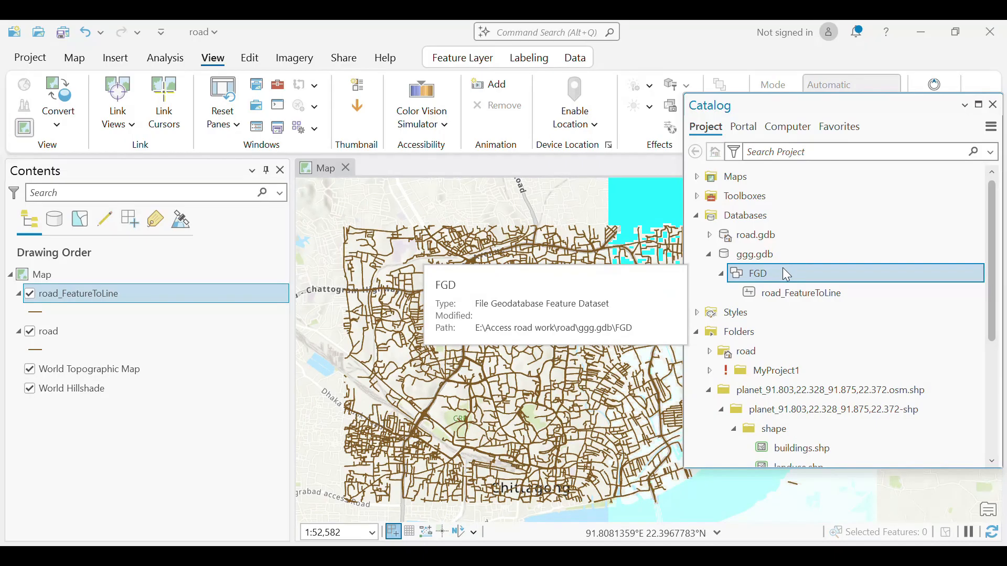
right_click(784, 268)
mouse_move(680, 156)
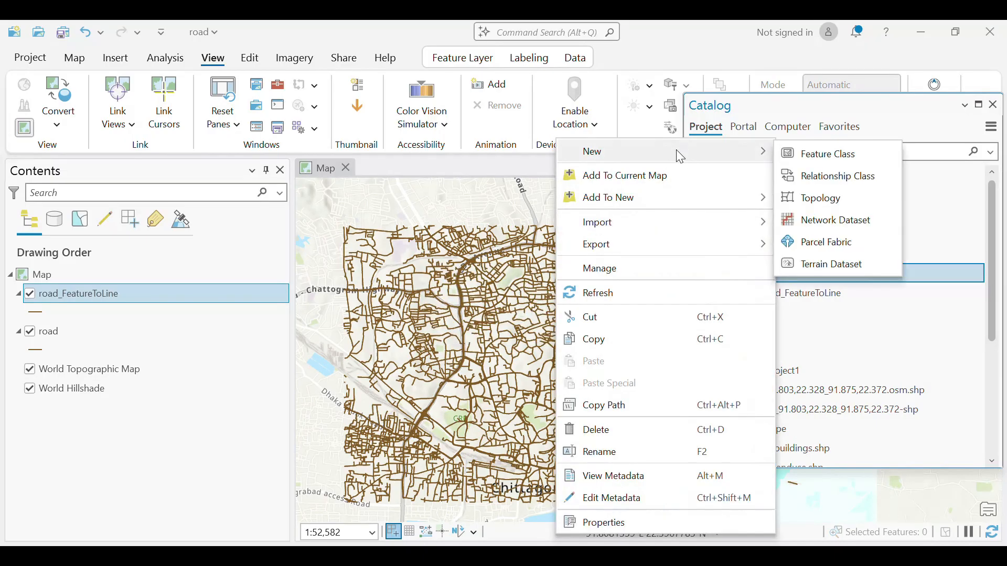
click(920, 276)
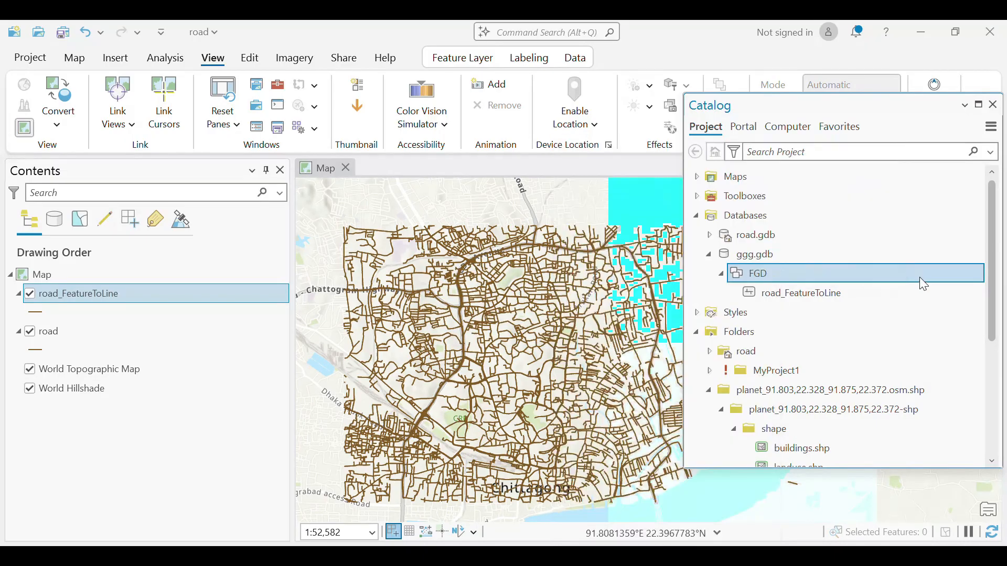
key(Return)
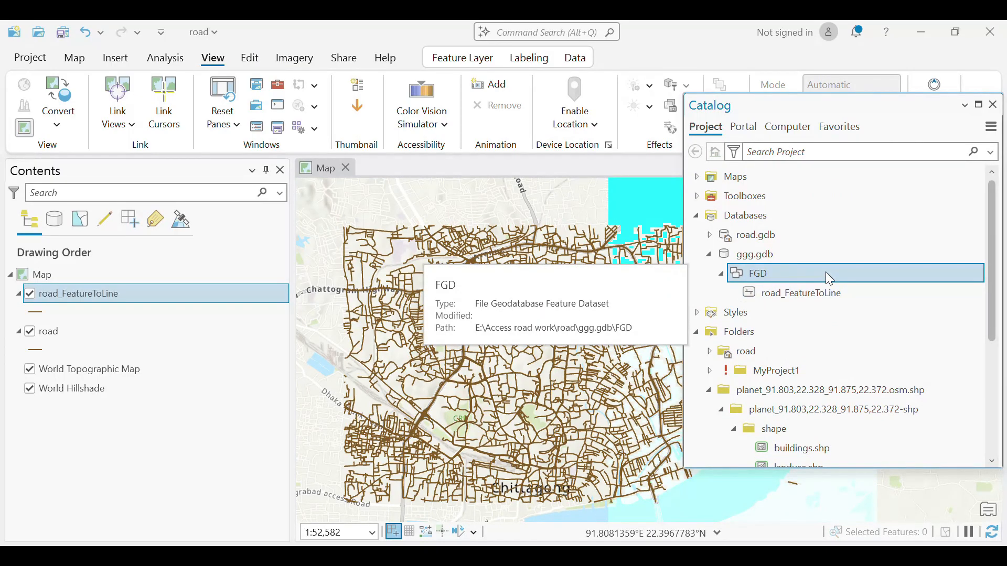
Create a network dataset named NGD in FGD from road_FeatureToLine, using the Elevation fields model.
right_click(825, 271)
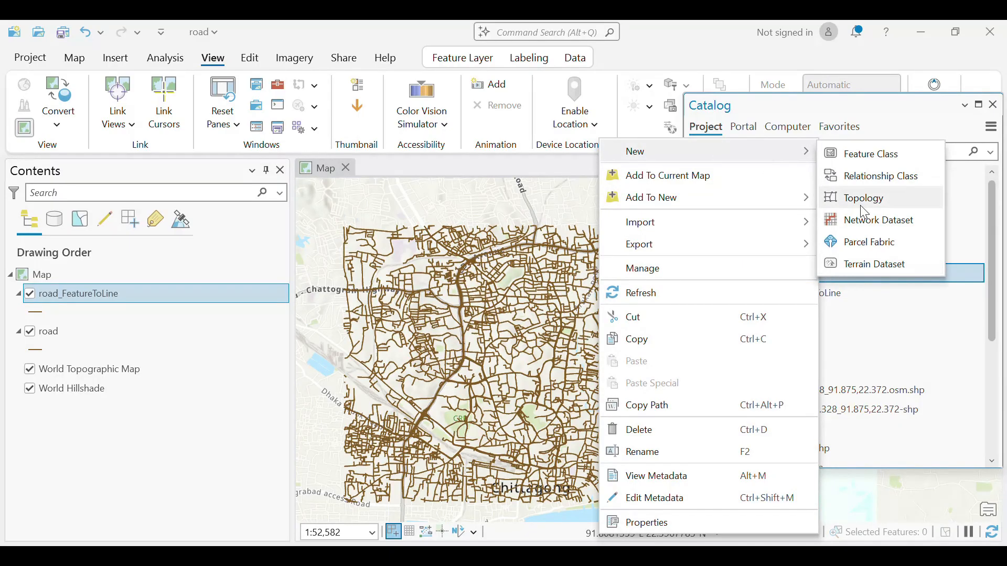
click(873, 226)
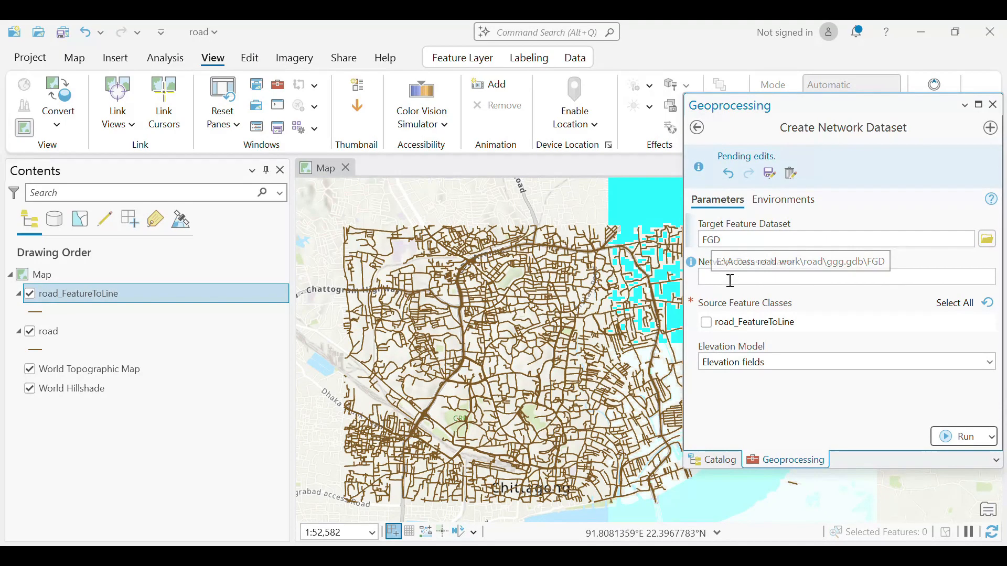
click(789, 273)
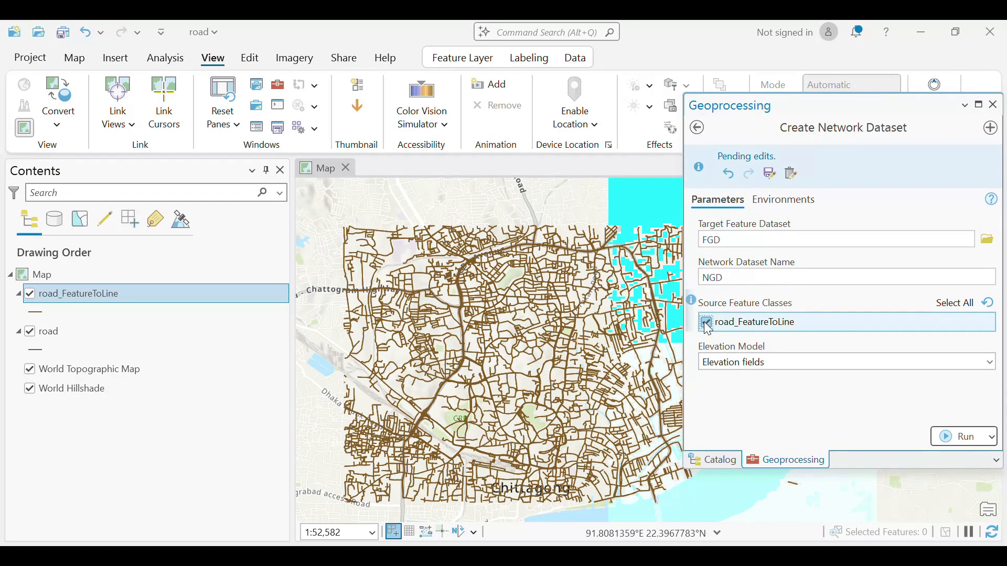
click(955, 436)
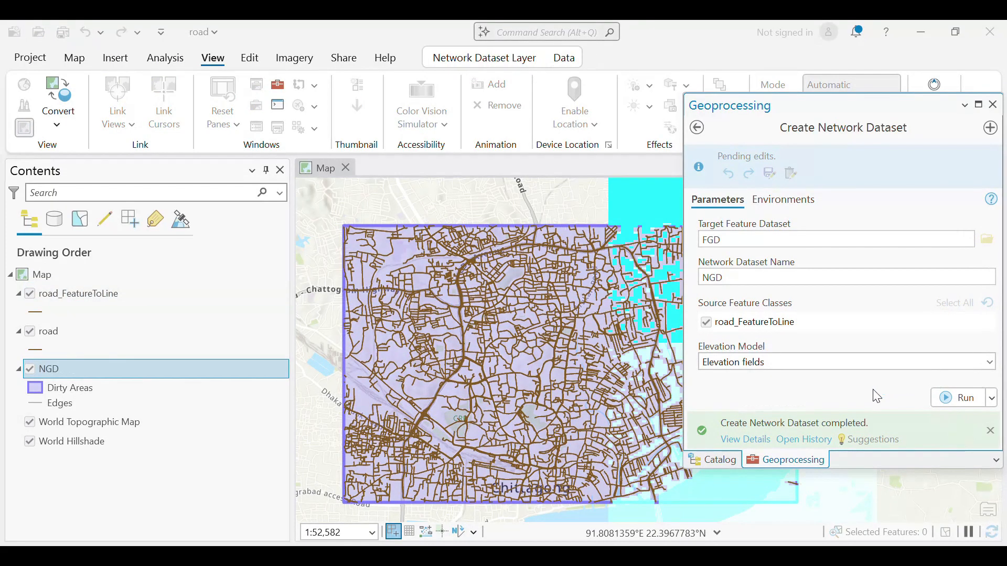
Close the finished tool, try displaying the NGD_Junctions feature class on the map, and remove the layer again.
click(992, 105)
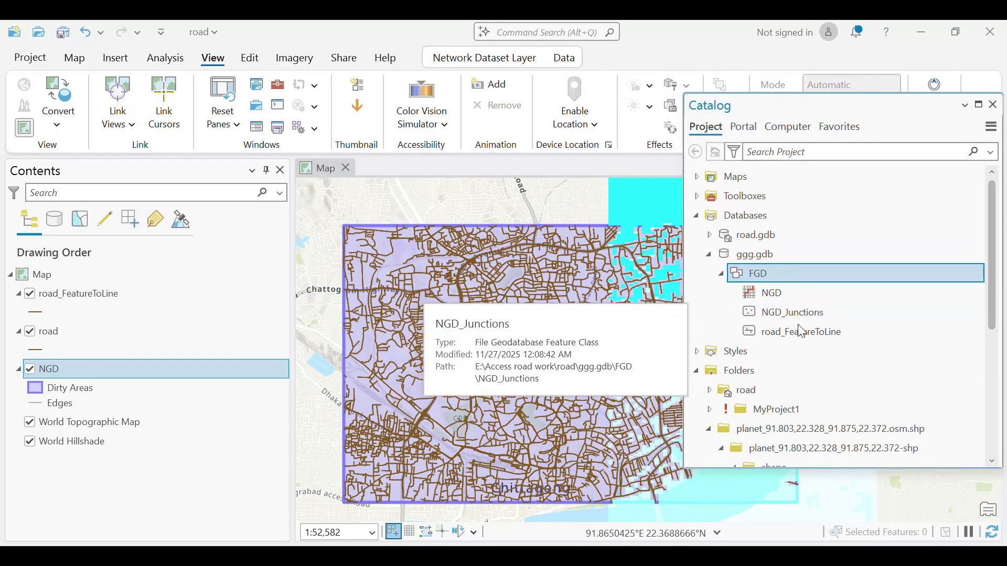
drag(820, 313, 472, 342)
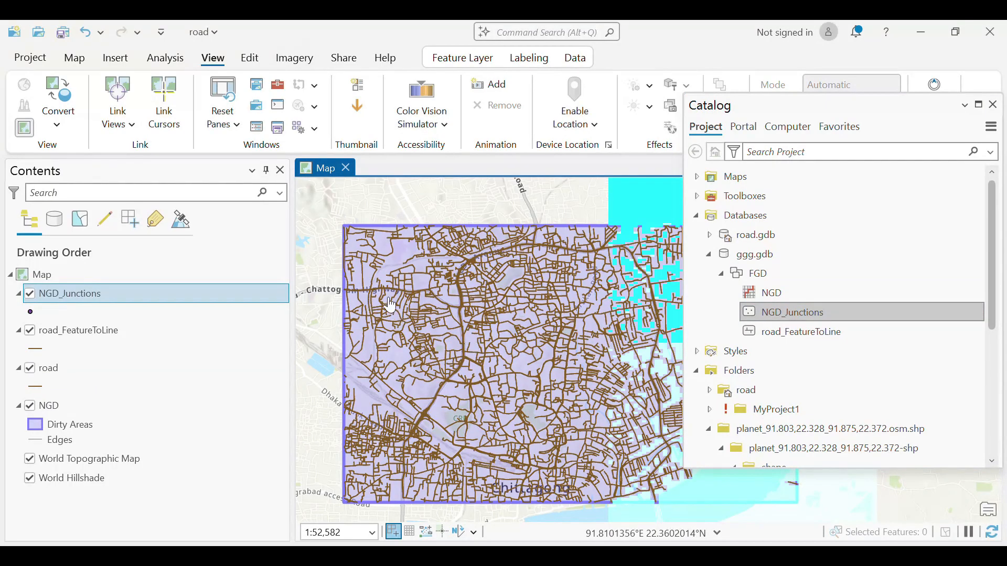
scroll(472, 342, up, 3)
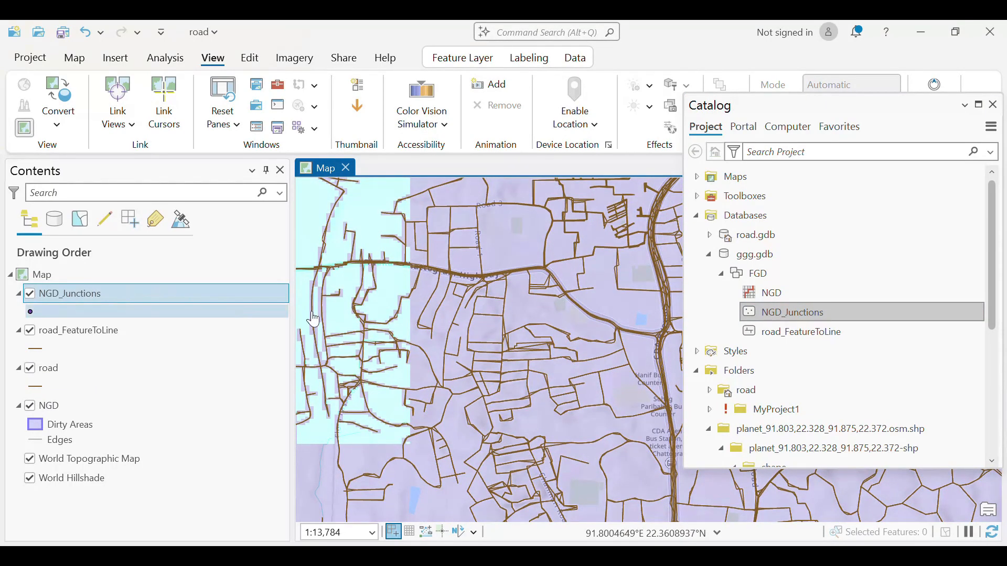
scroll(455, 359, down, 4)
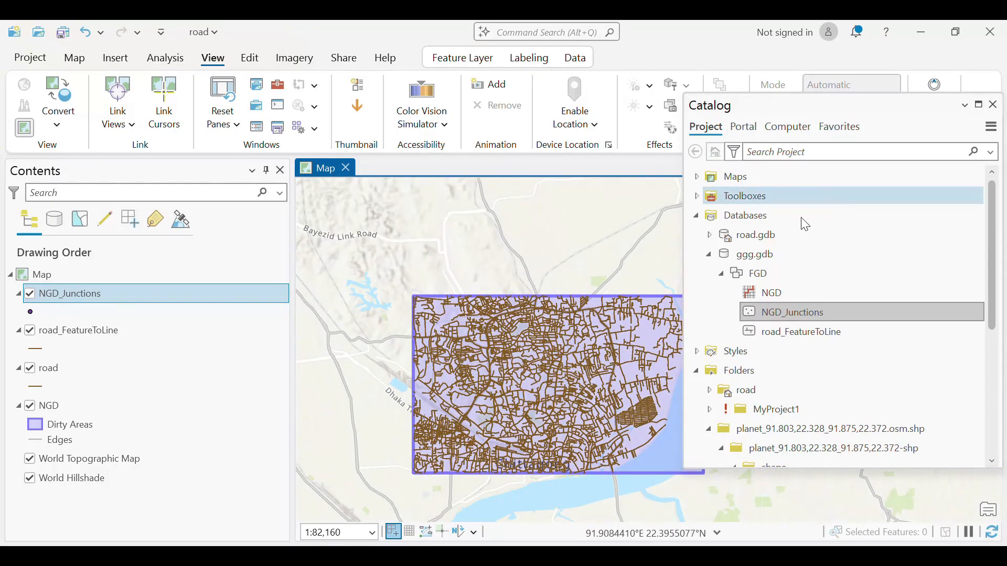
drag(685, 290, 735, 291)
right_click(257, 293)
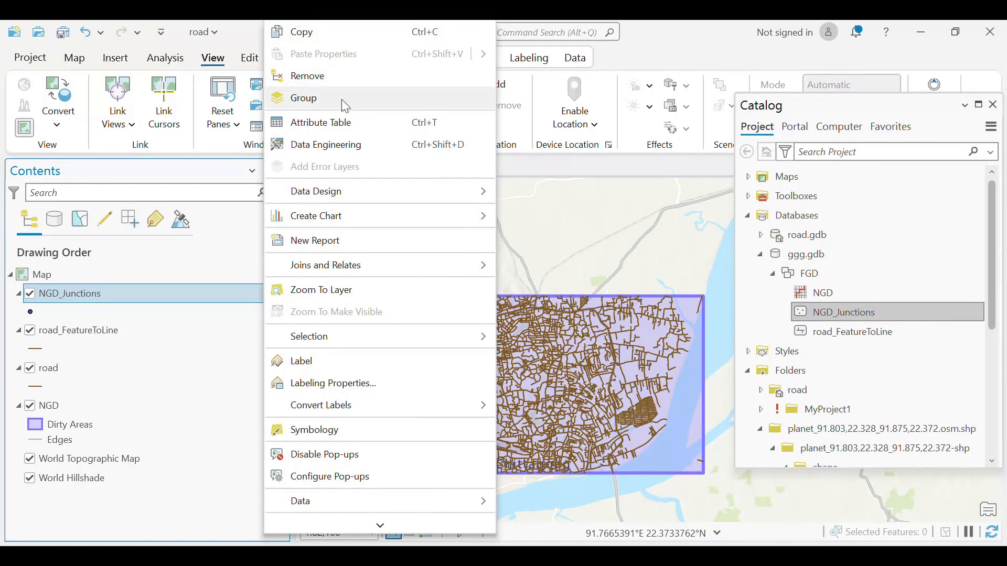
click(348, 76)
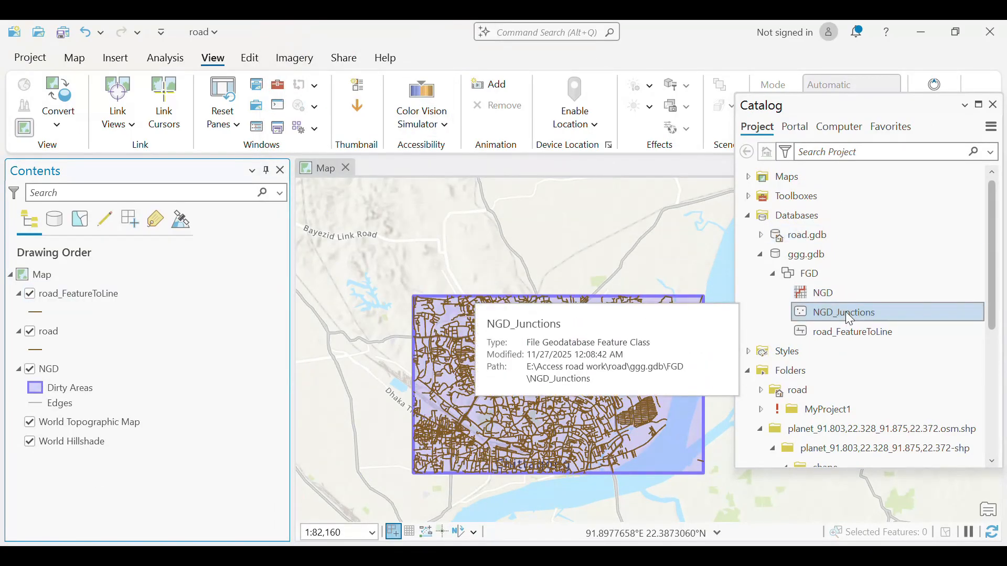
Build the NGD network dataset in the FGD feature dataset without forcing a full build, and close the tool.
right_click(842, 290)
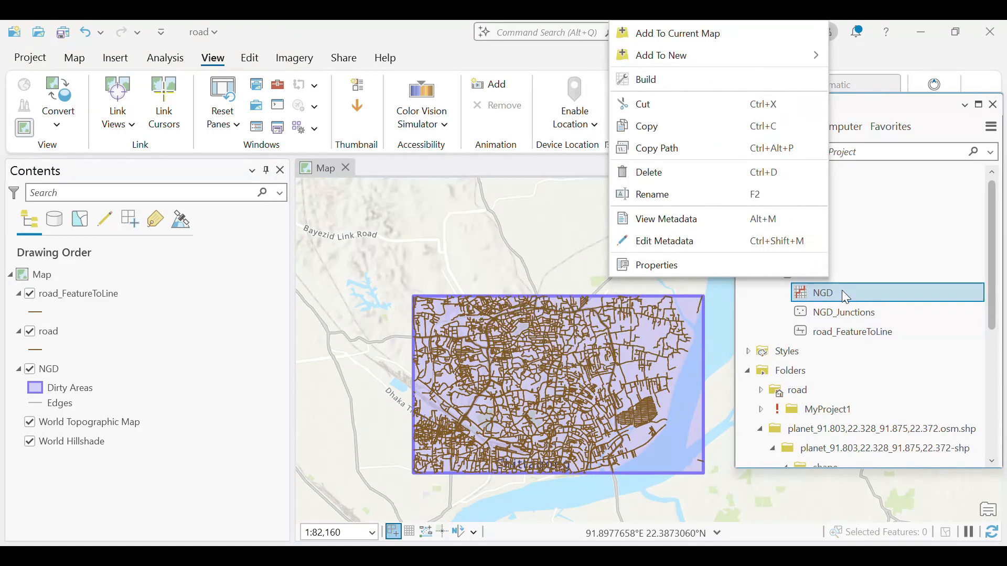
click(833, 313)
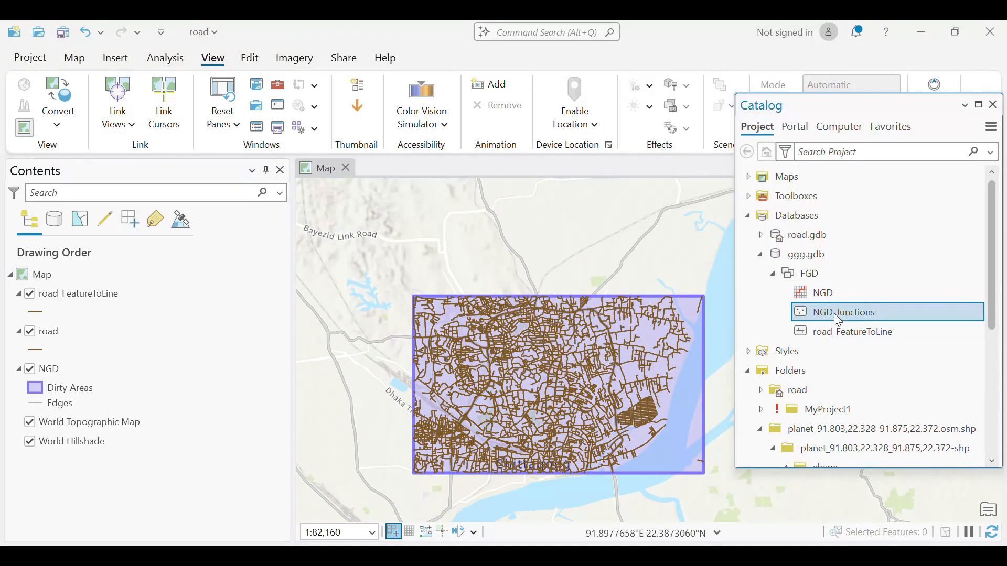
click(835, 294)
right_click(835, 295)
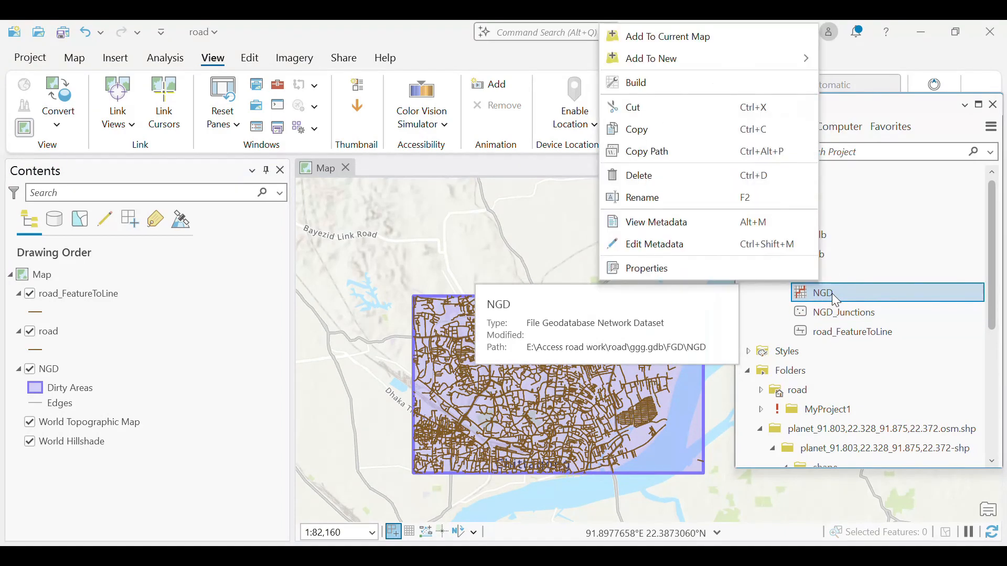
click(699, 82)
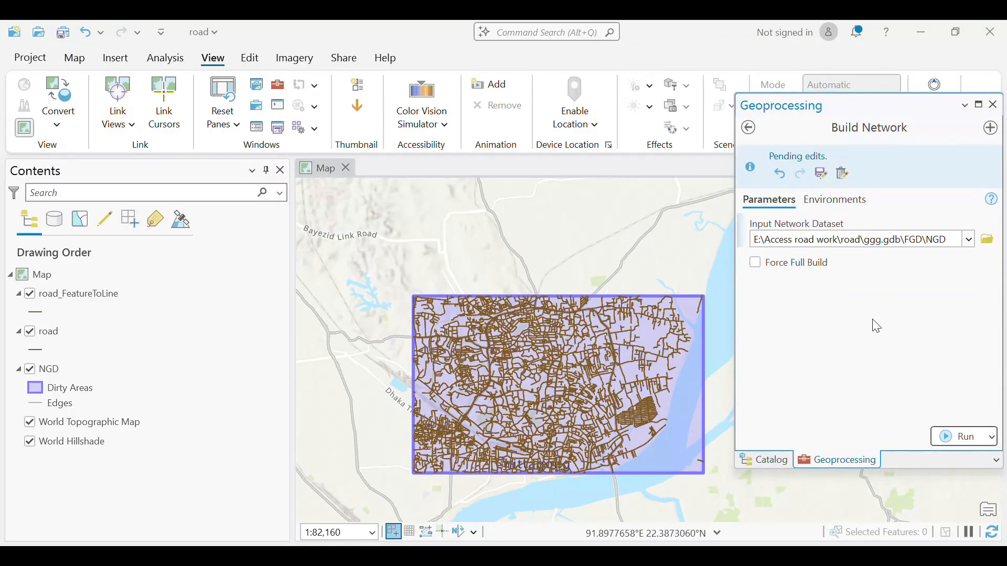
click(959, 437)
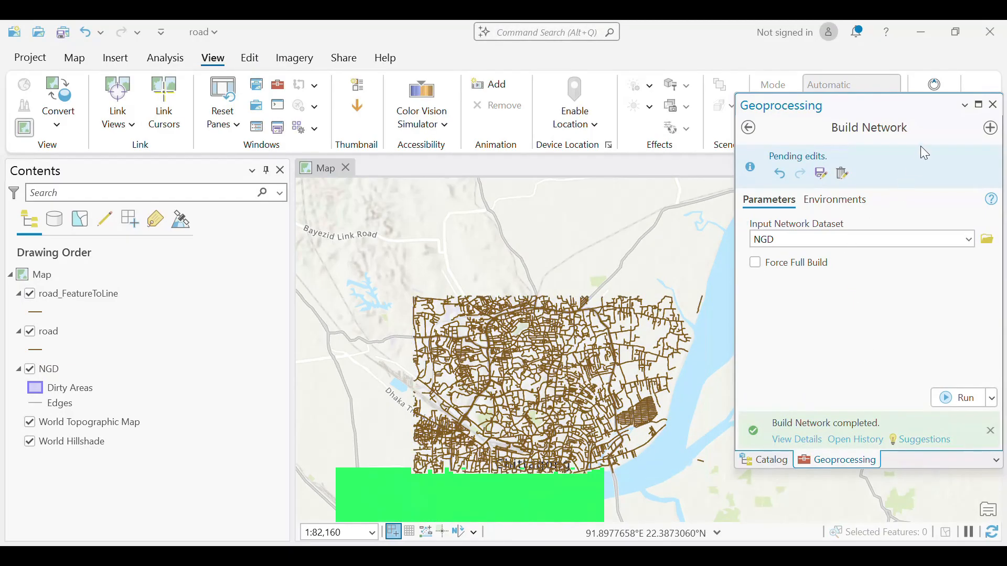
click(993, 105)
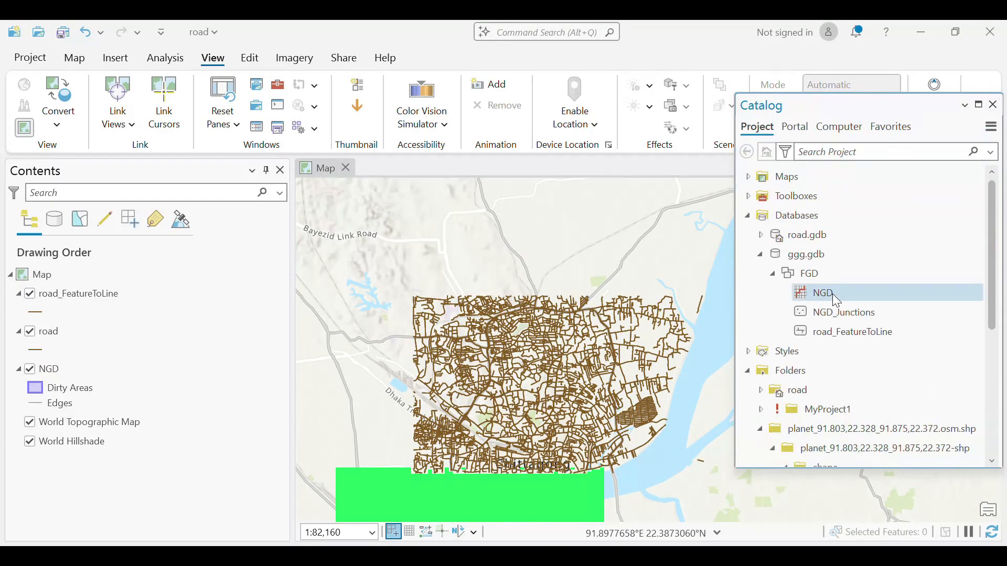
Add the NGD_Junctions feature class to the map and examine the junction points where the roads meet.
mouse_move(842, 313)
mouse_down()
mouse_move(645, 286)
mouse_move(408, 357)
mouse_up()
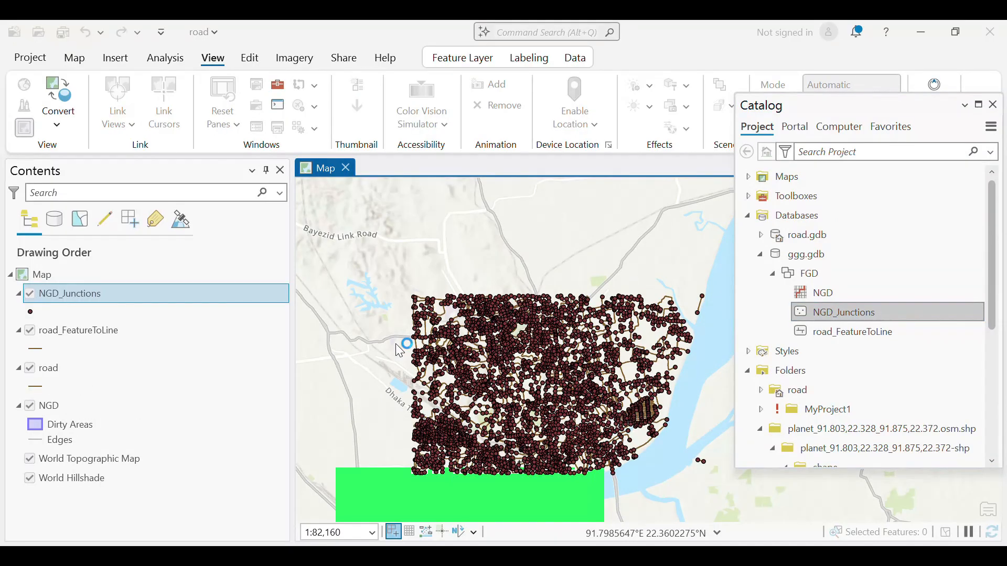
scroll(510, 374, up, 3)
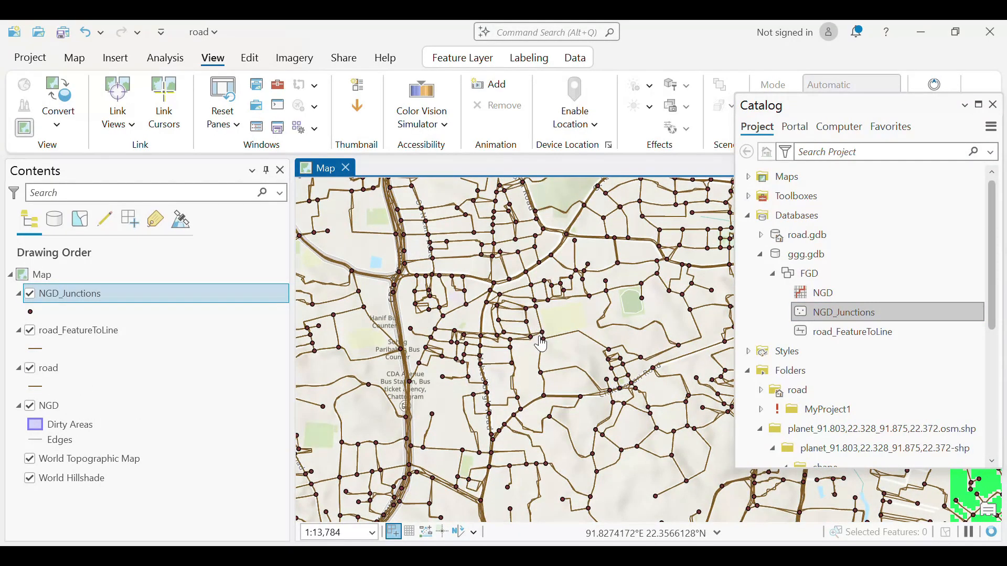
scroll(544, 346, up, 5)
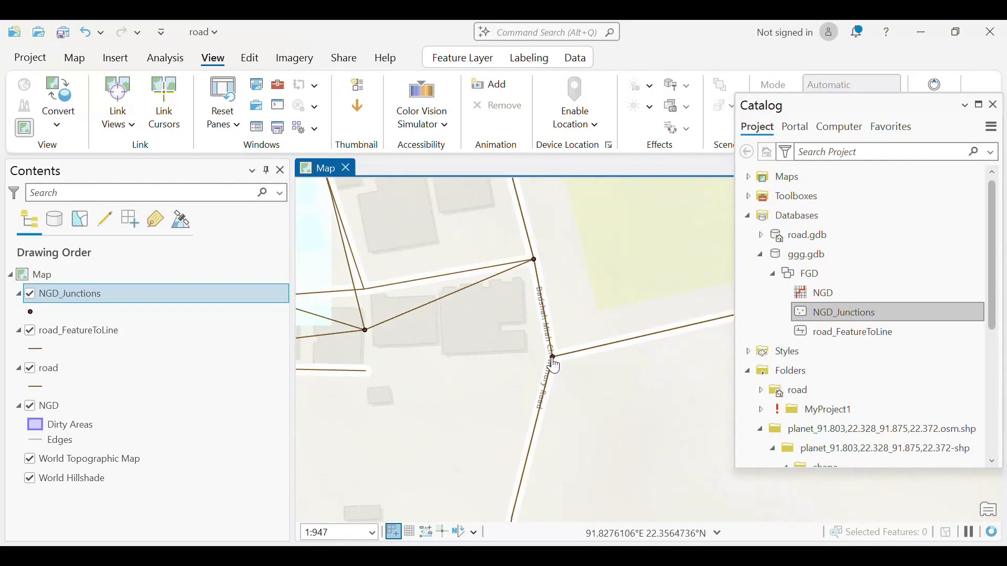
scroll(554, 365, down, 7)
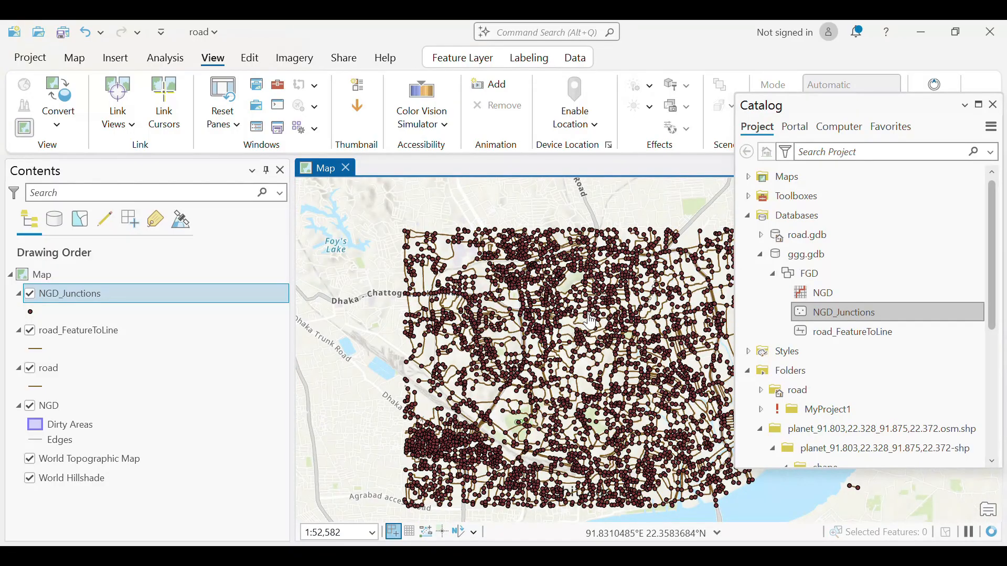
drag(606, 356, 532, 355)
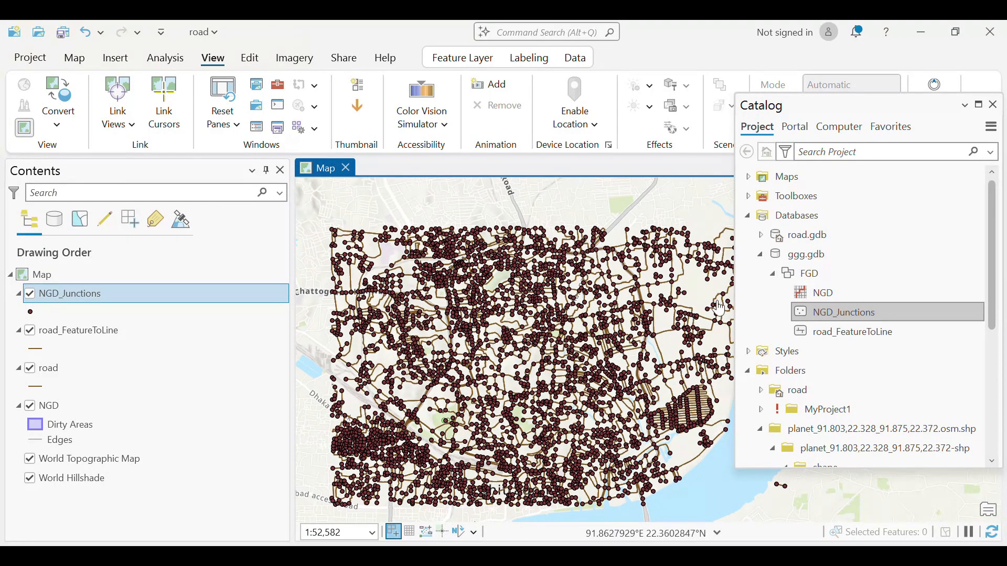
drag(733, 302, 823, 302)
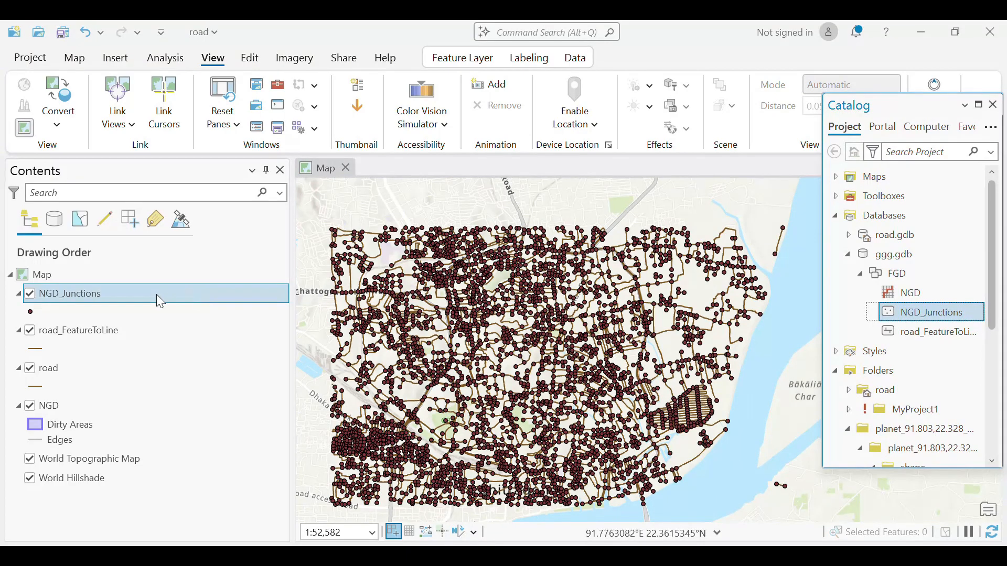
Remove the NGD_Junctions layer from the map.
click(139, 294)
right_click(139, 294)
click(118, 318)
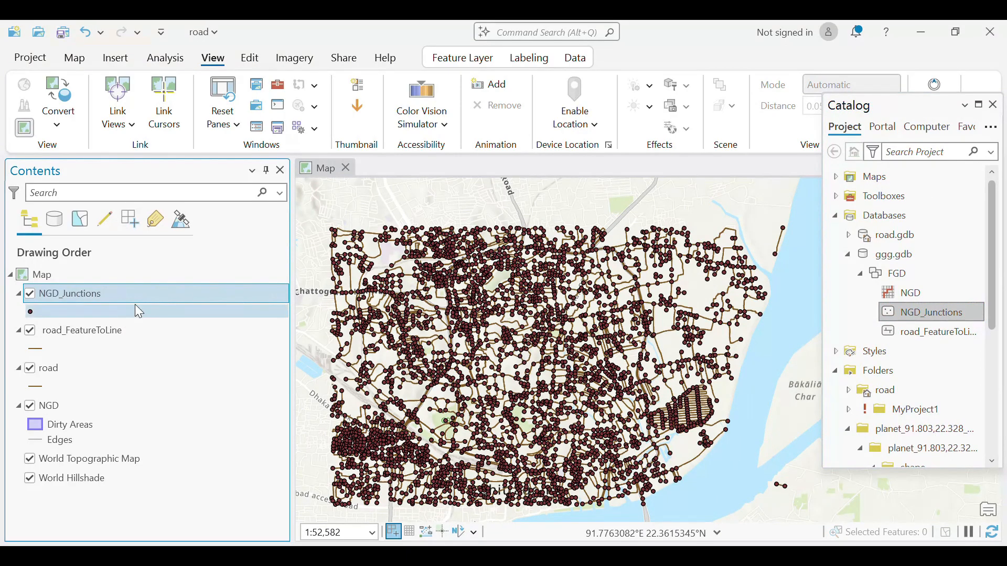
click(143, 294)
click(147, 326)
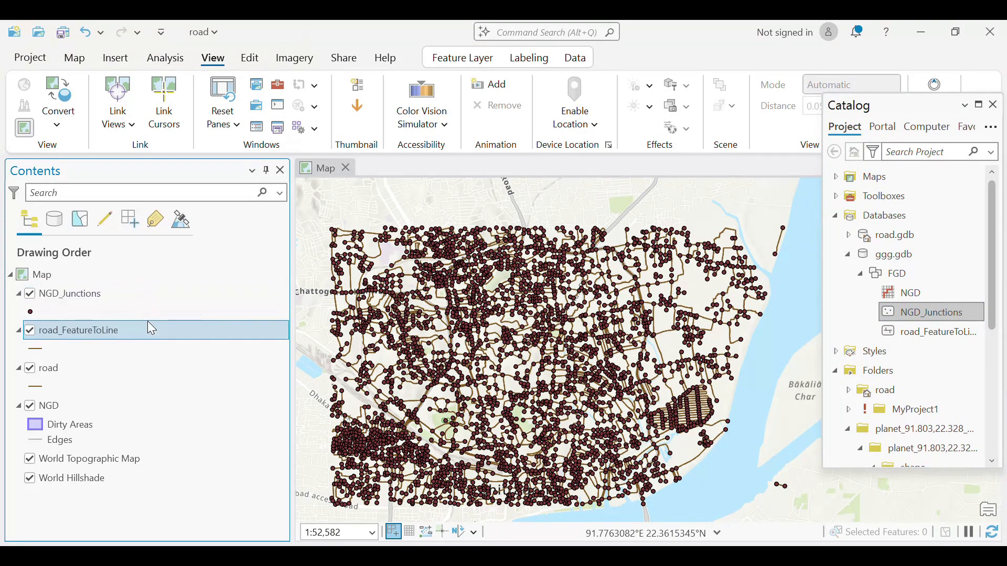
click(165, 292)
right_click(165, 292)
click(258, 73)
Create a new Route network analysis layer based on the NGD network dataset.
click(131, 365)
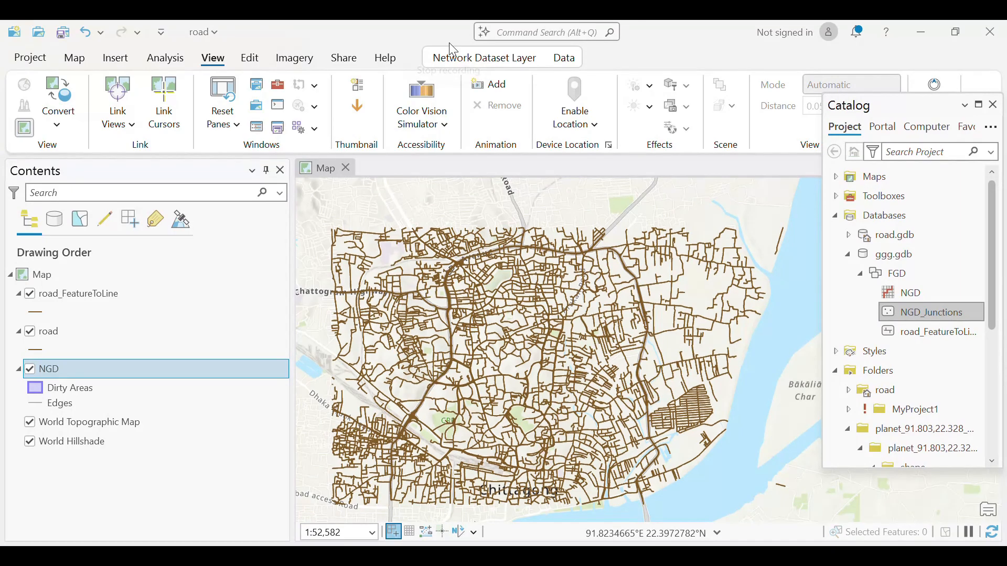
click(219, 367)
right_click(219, 366)
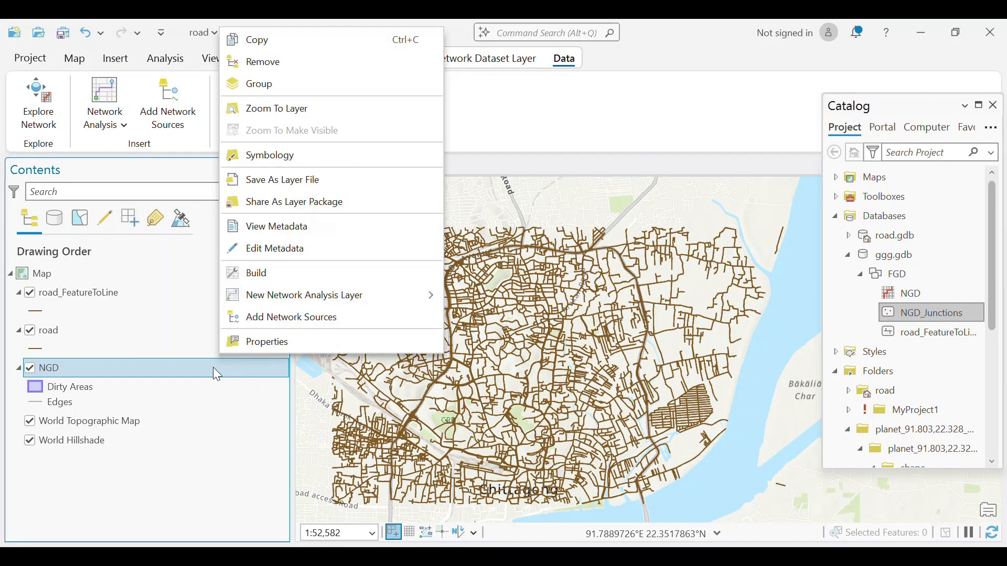
click(186, 364)
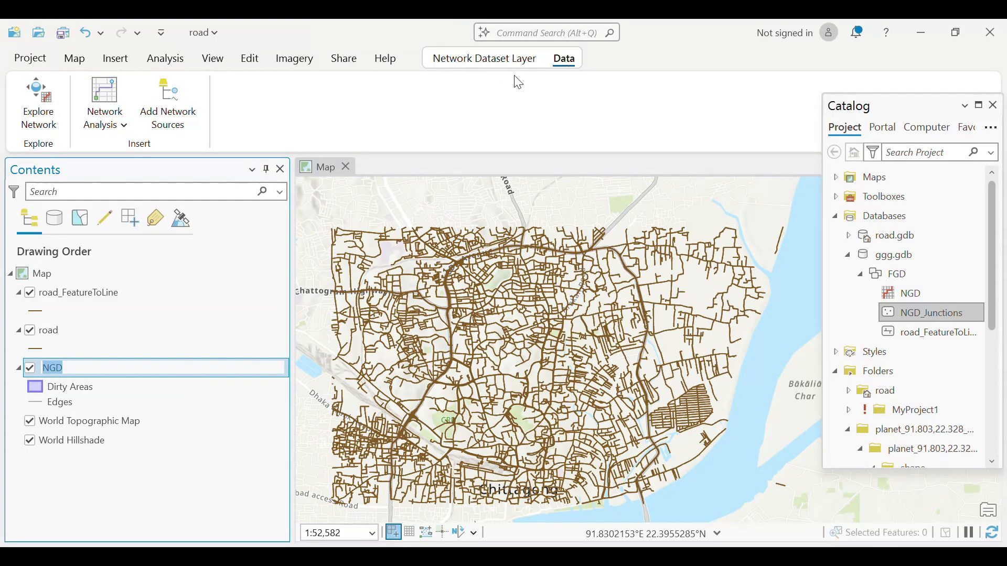
click(122, 127)
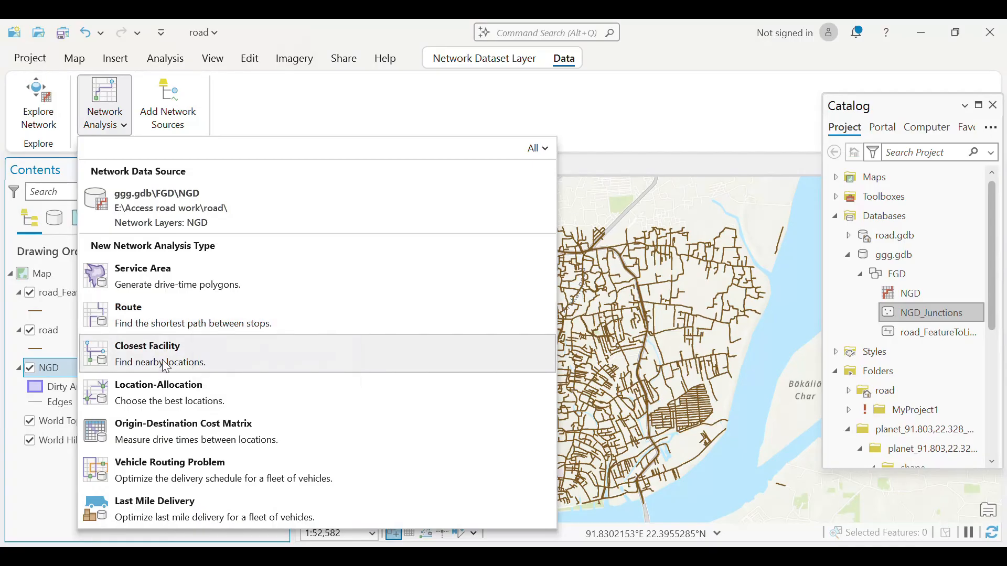
click(162, 313)
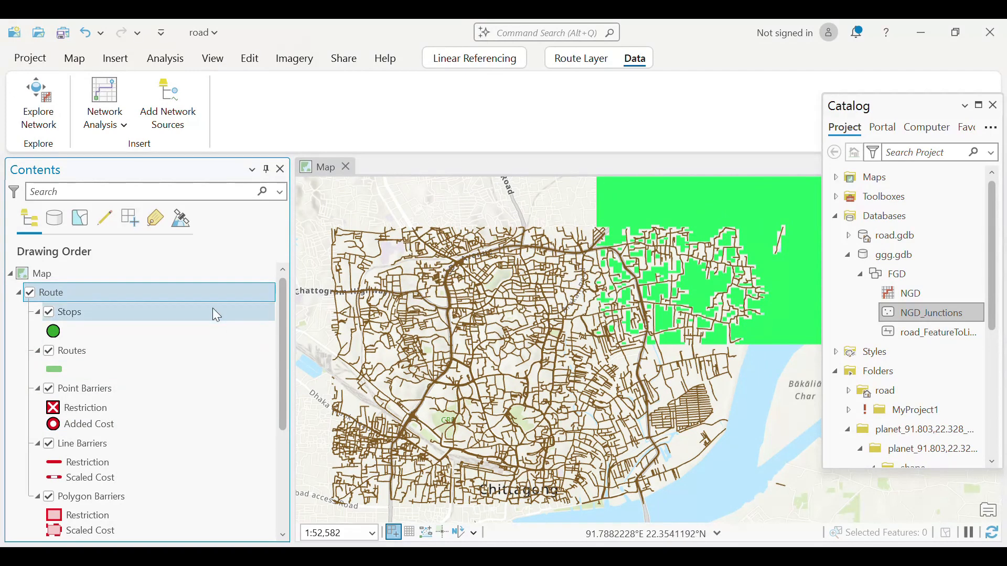
Start creating features for the Route layer's Stops sublayer with the Stops template, and close the catalog.
click(149, 319)
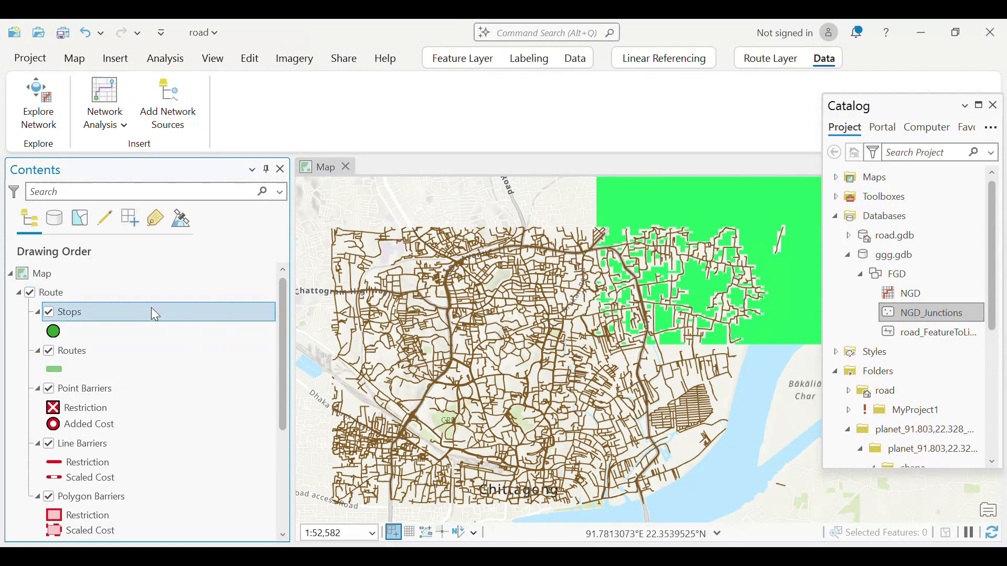
click(777, 60)
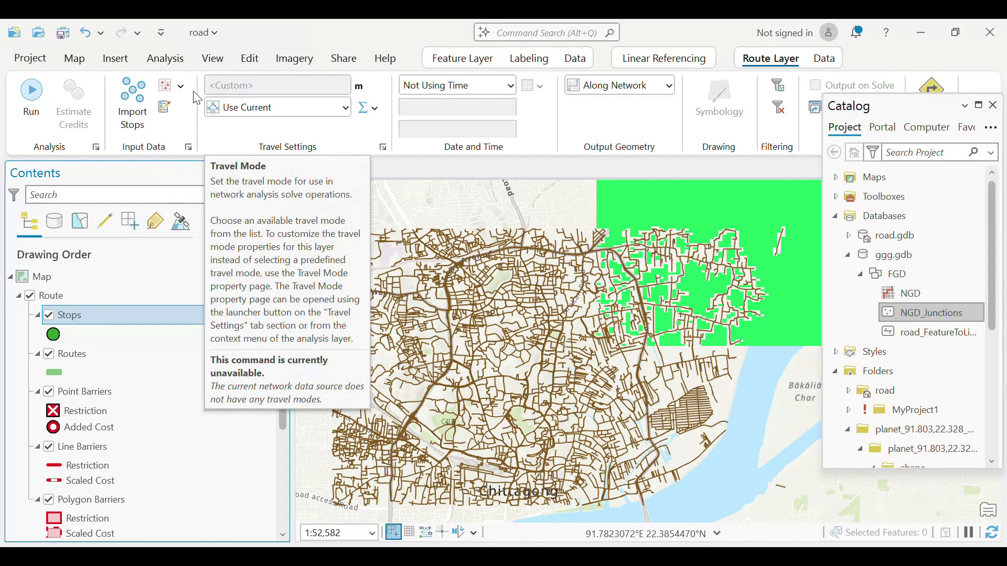
click(165, 108)
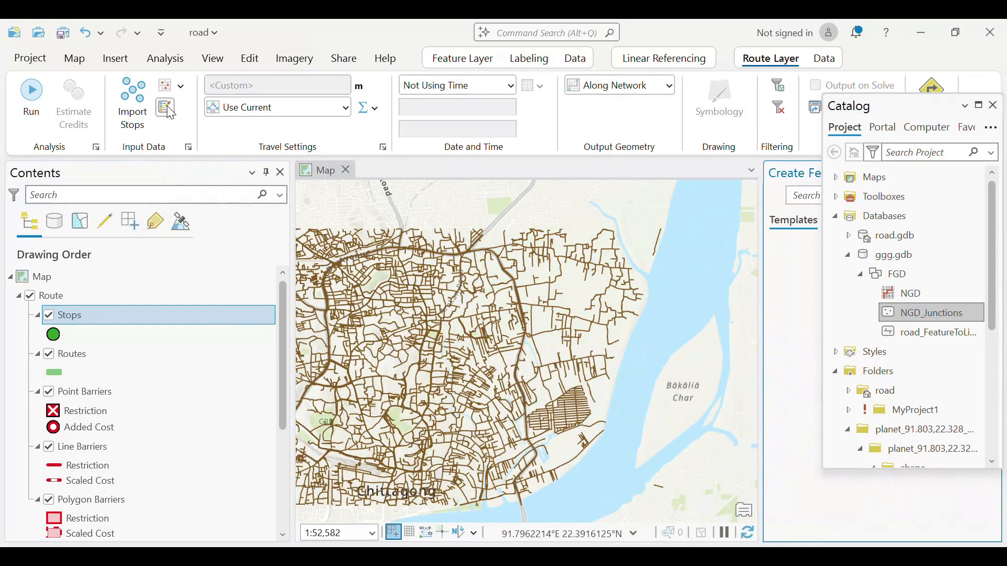
click(992, 105)
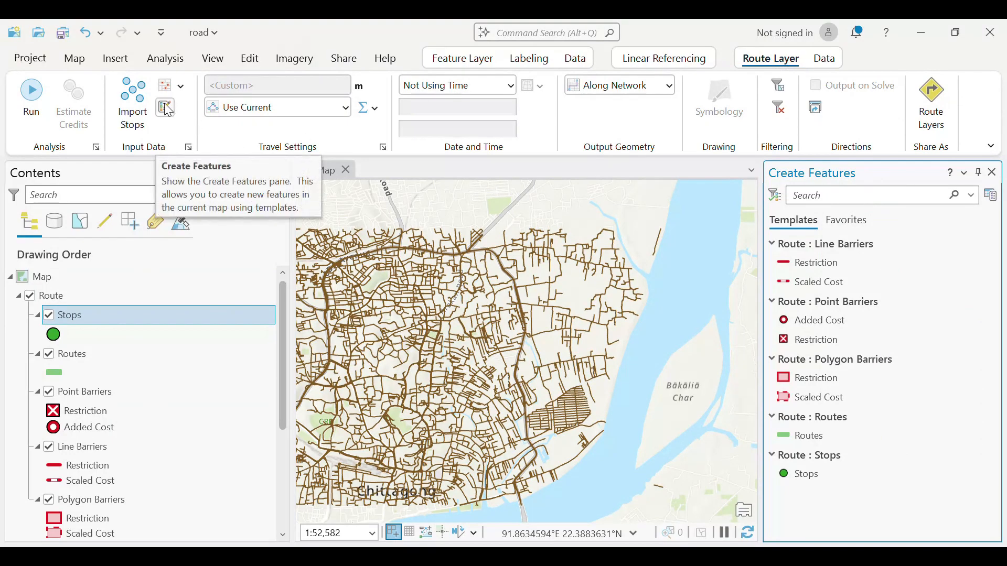
click(827, 476)
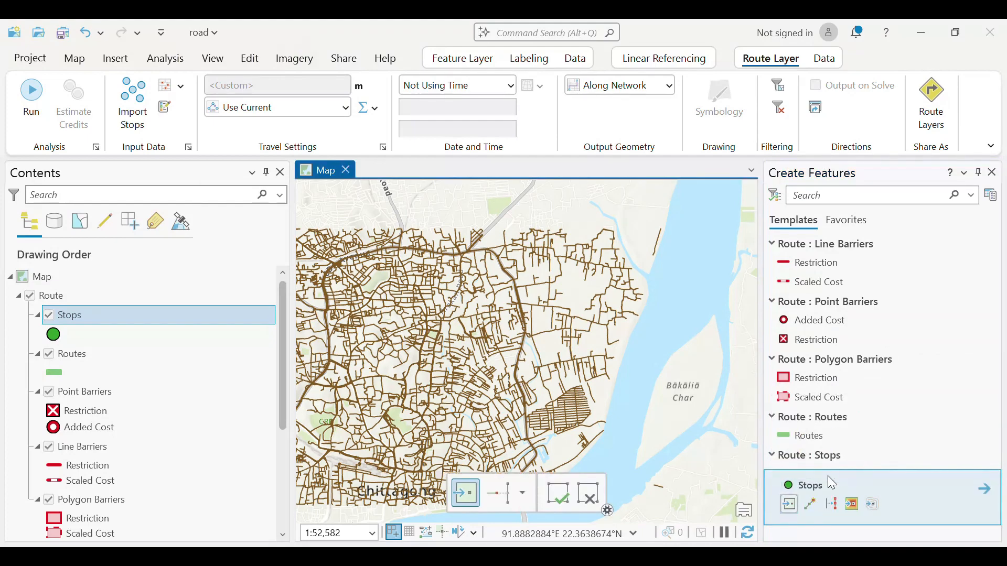
Place route stops on the main road, at the roundabout near the river bridge and just north of it.
click(560, 400)
scroll(526, 304, up, 1)
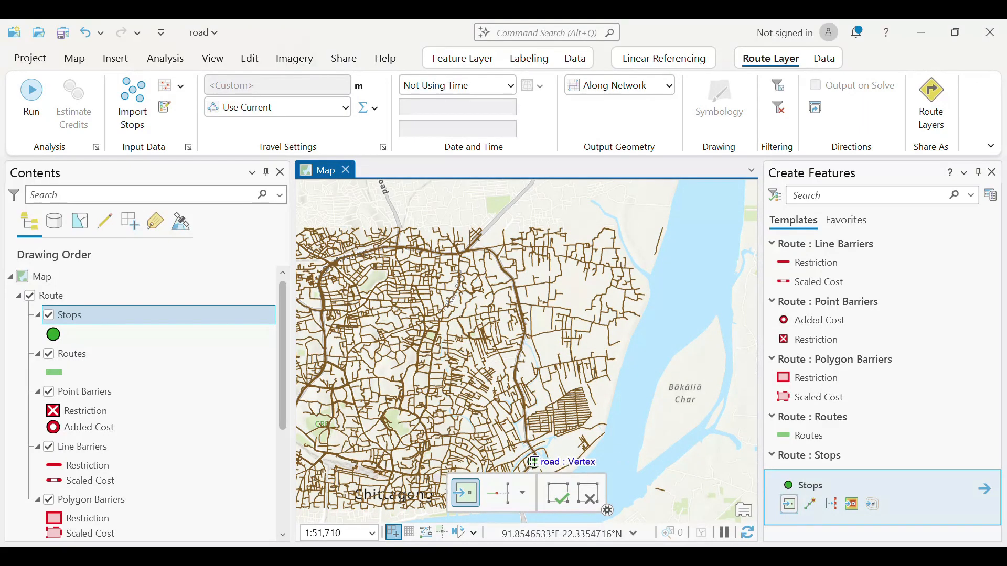
scroll(533, 462, up, 4)
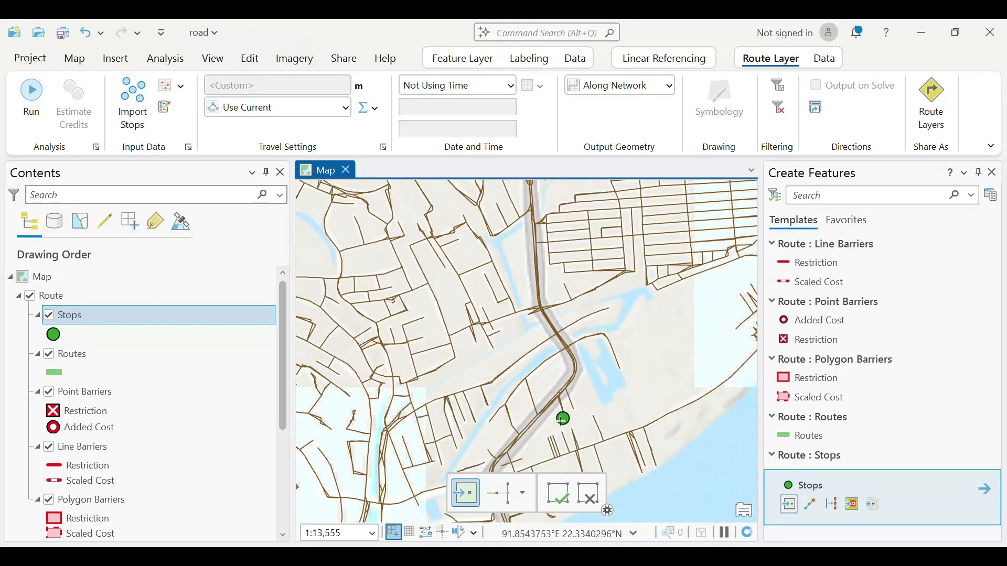
scroll(562, 420, down, 4)
scroll(539, 443, up, 8)
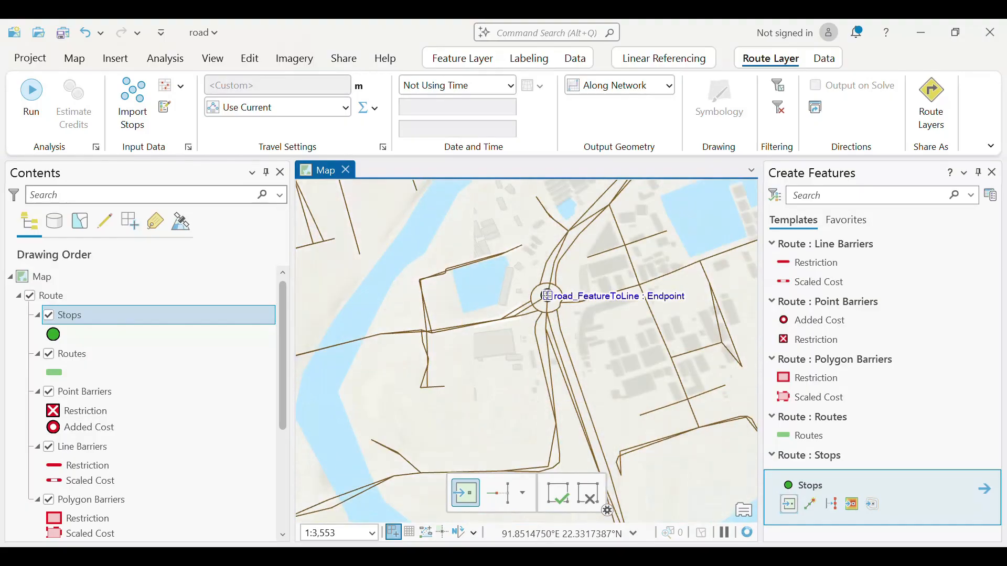
click(547, 296)
scroll(520, 373, down, 6)
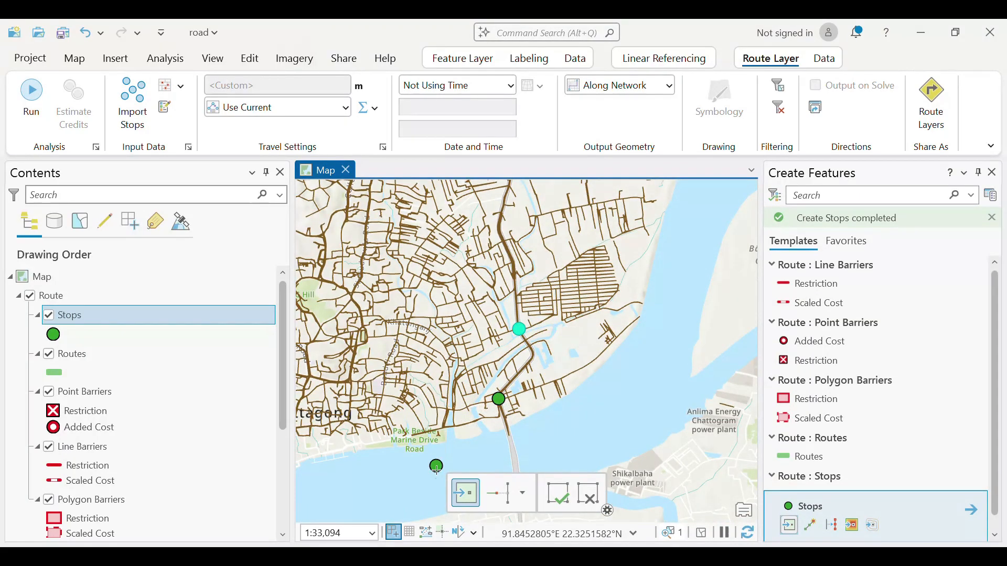
Place two more route stops northward along the eastern highway, the second at the bend near the network's northeast edge.
scroll(492, 352, down, 3)
scroll(465, 374, up, 5)
scroll(466, 373, up, 5)
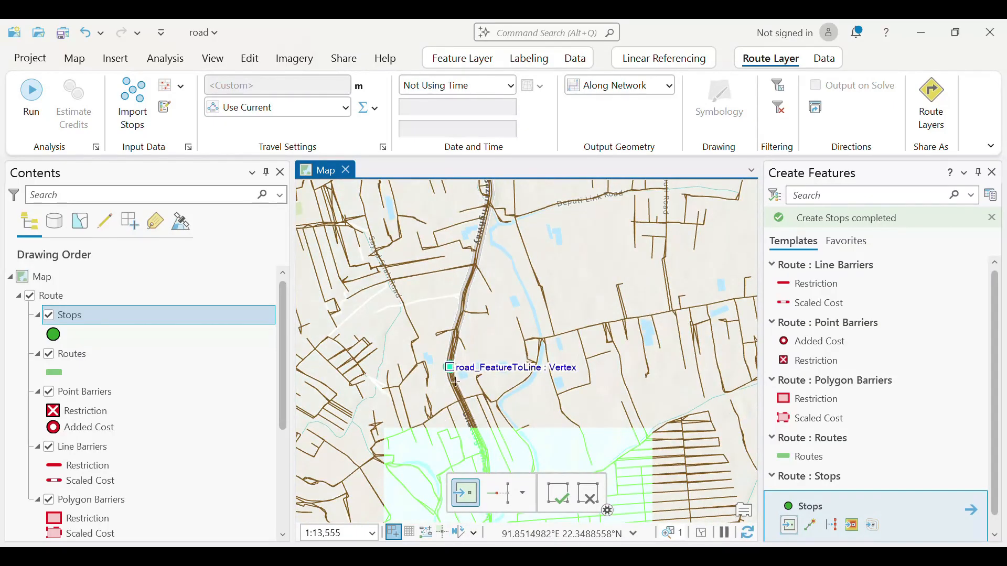
scroll(455, 382, down, 6)
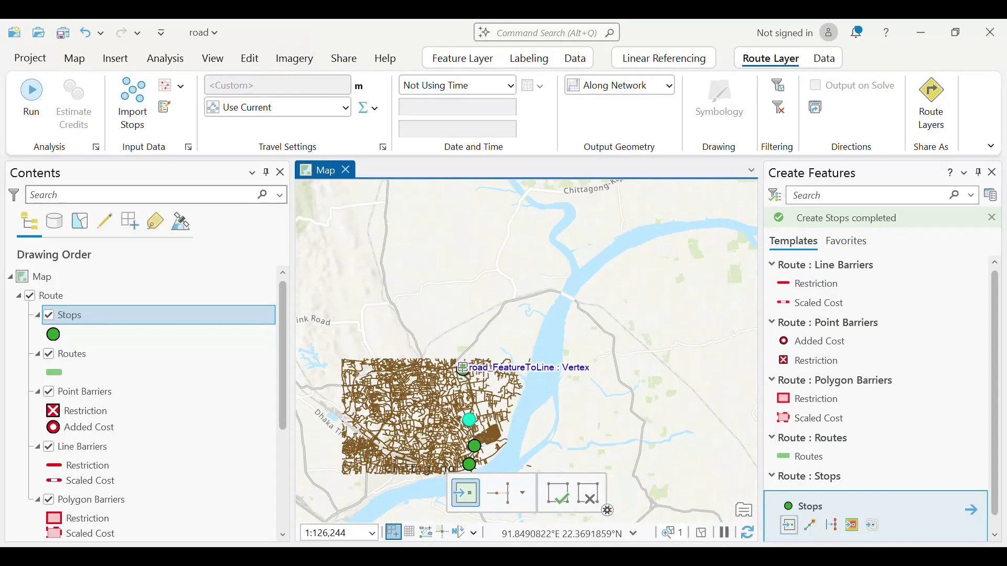
scroll(463, 367, up, 7)
click(418, 372)
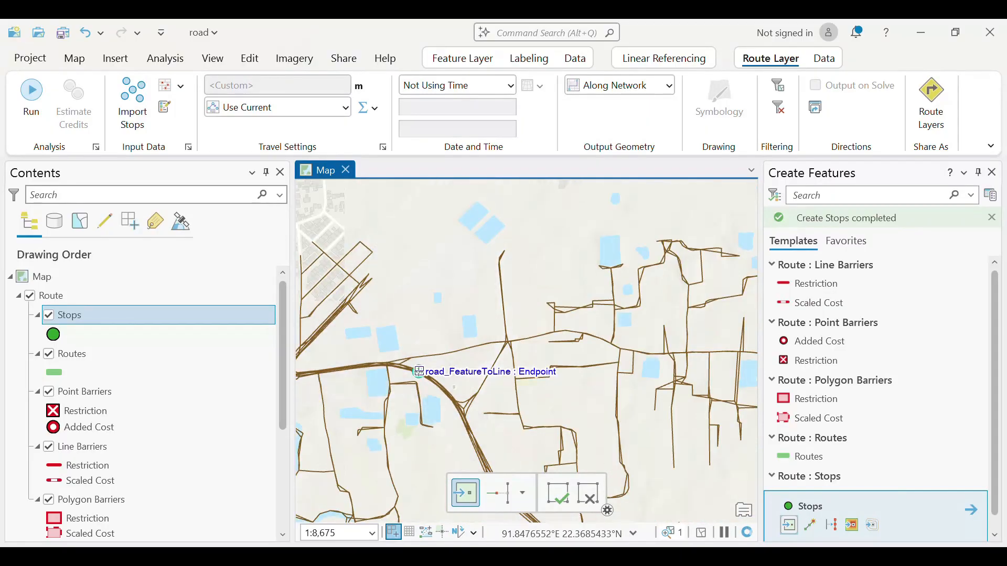
Place three route stops westward and then southward along the main road around the city's northern and western side.
scroll(418, 371, down, 6)
scroll(460, 343, up, 6)
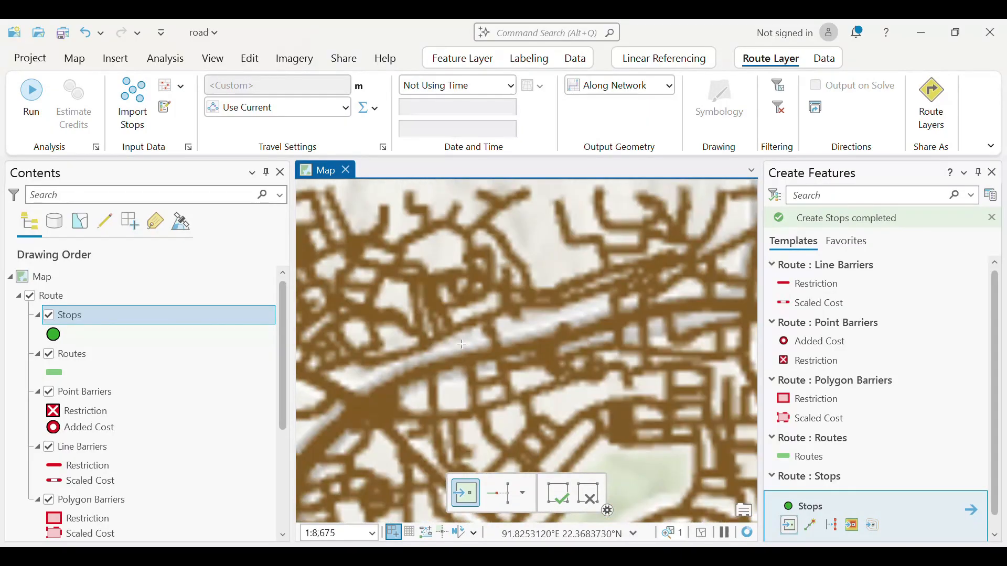
scroll(574, 336, down, 4)
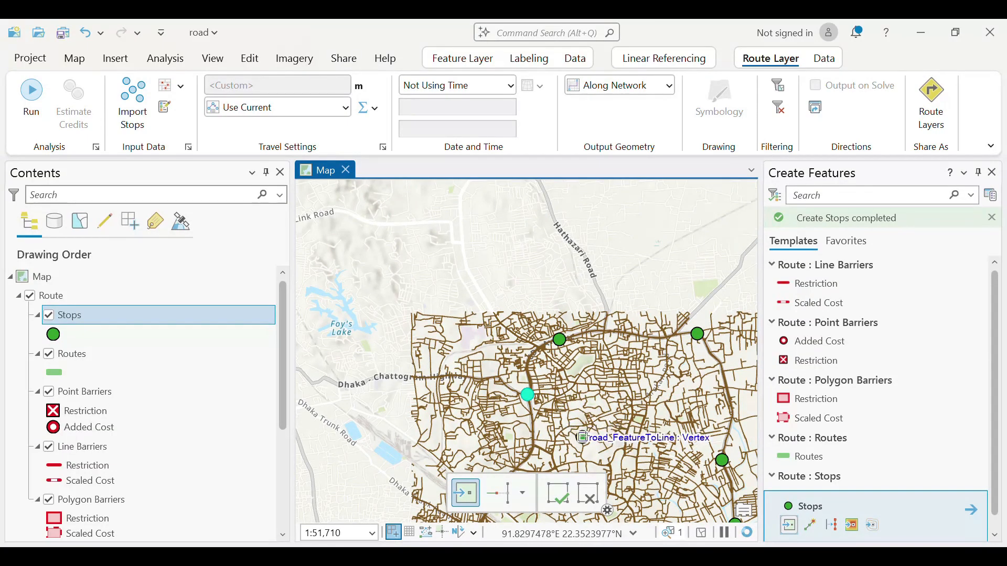
scroll(592, 414, down, 3)
scroll(604, 405, up, 3)
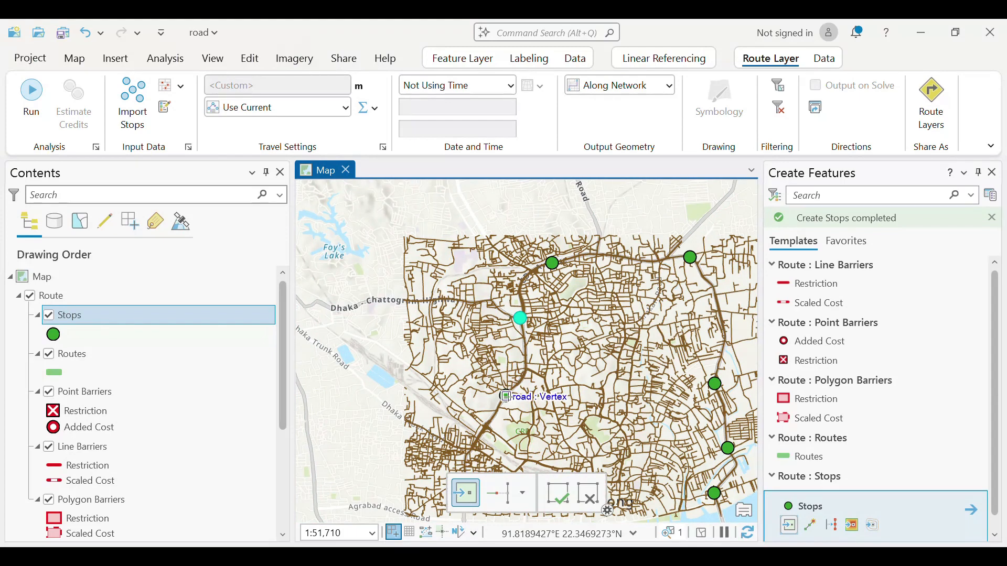
click(505, 397)
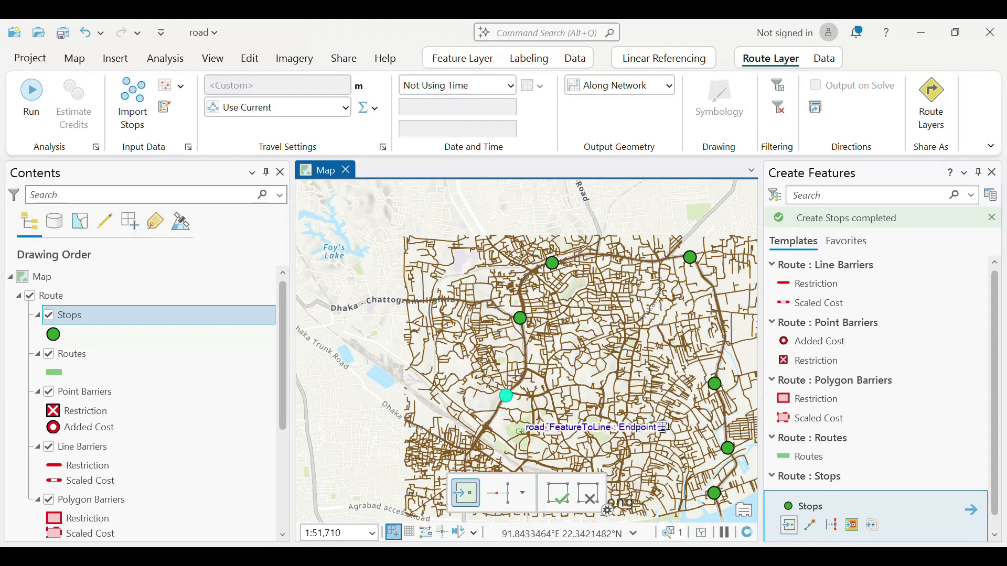
Place three route stops on roads in the inner city, enclosed by the stops along the outer main road.
click(634, 348)
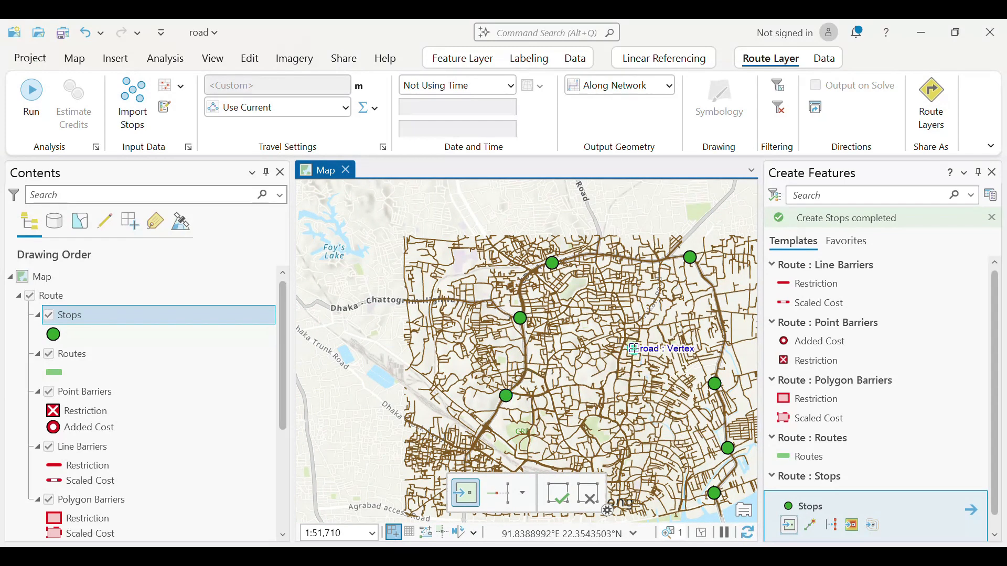
click(598, 315)
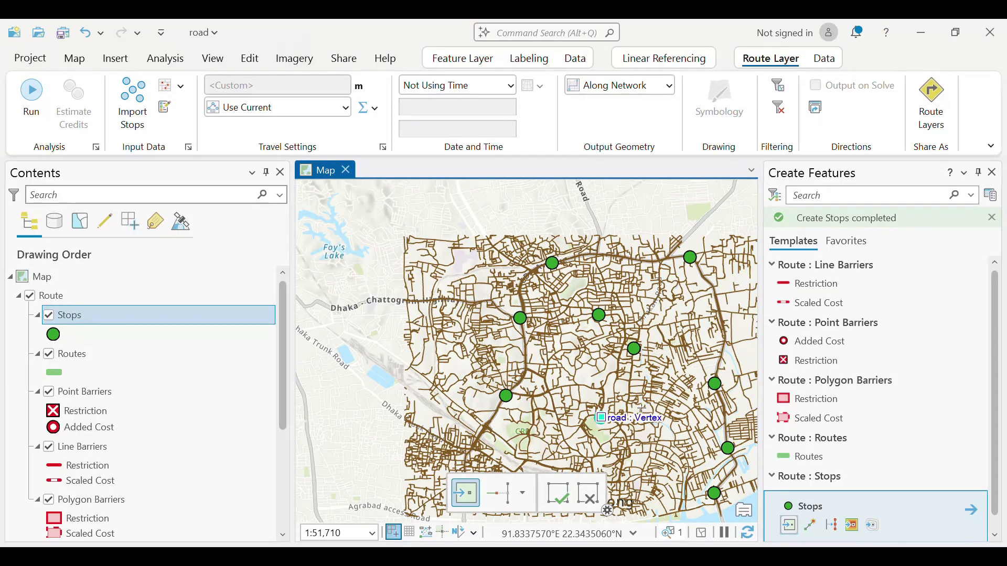
click(602, 418)
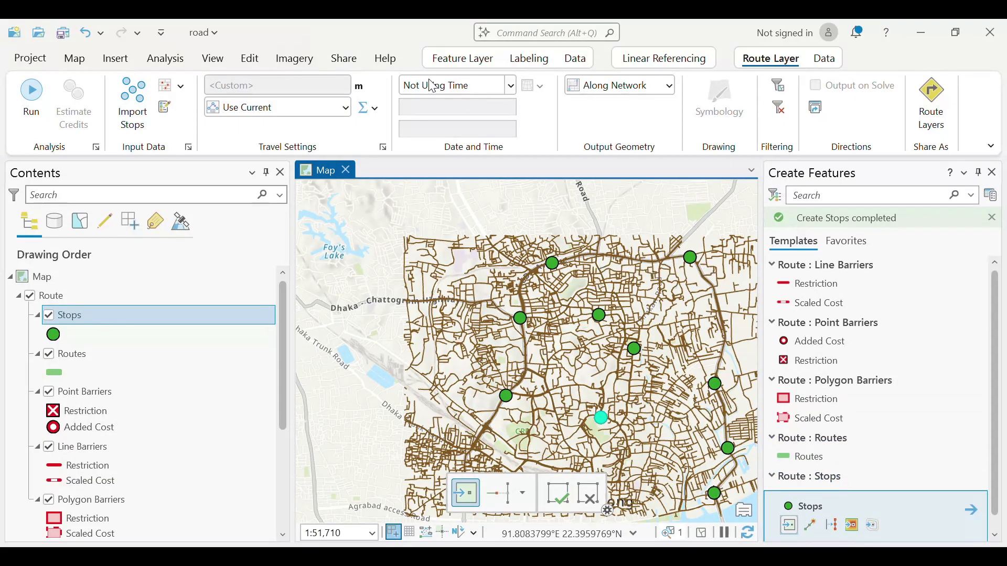
Save the edits to the Stops sublayer.
click(249, 61)
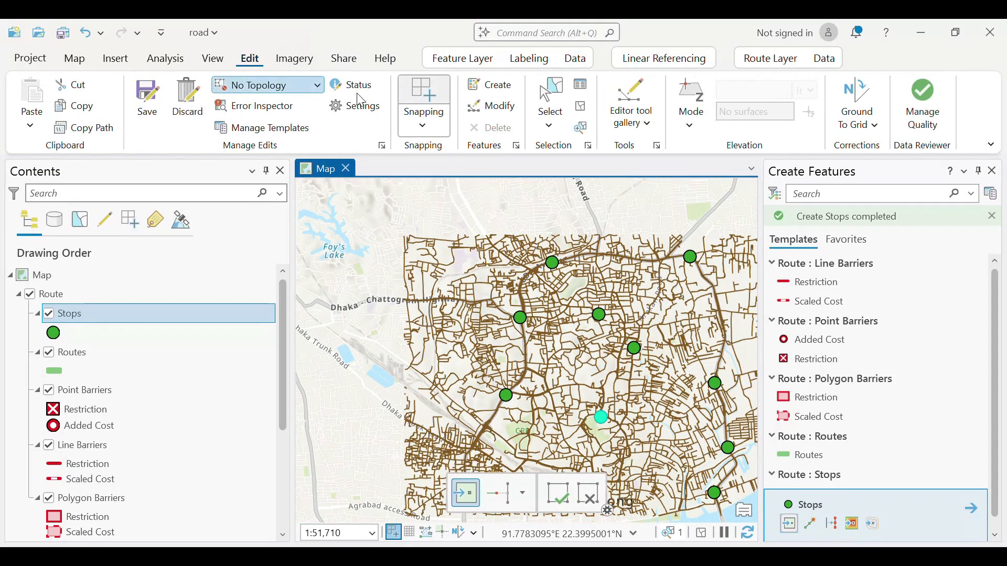
click(147, 100)
click(514, 314)
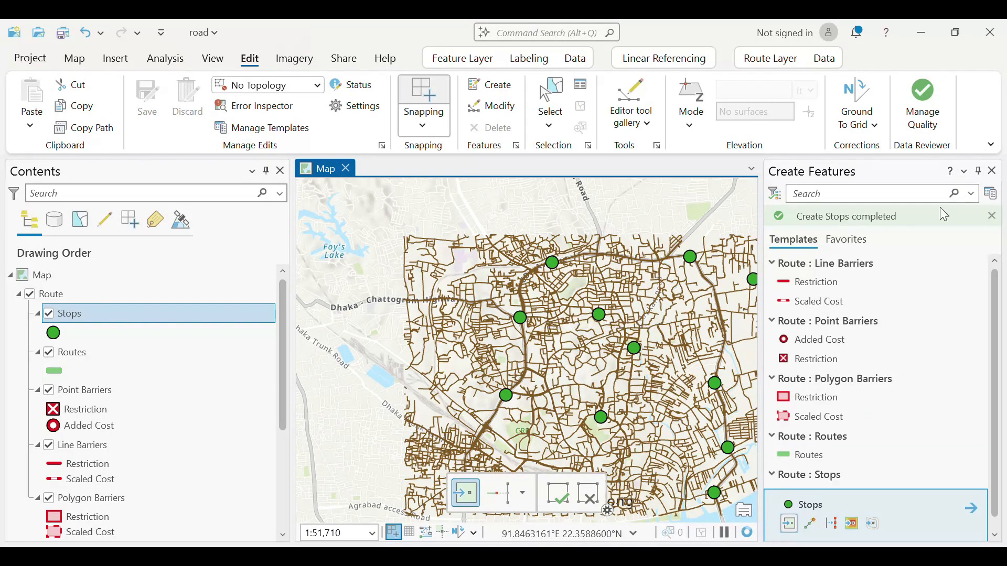
Set the route analysis to Use Current stop order, Not Using Time and Along Network output geometry.
click(771, 58)
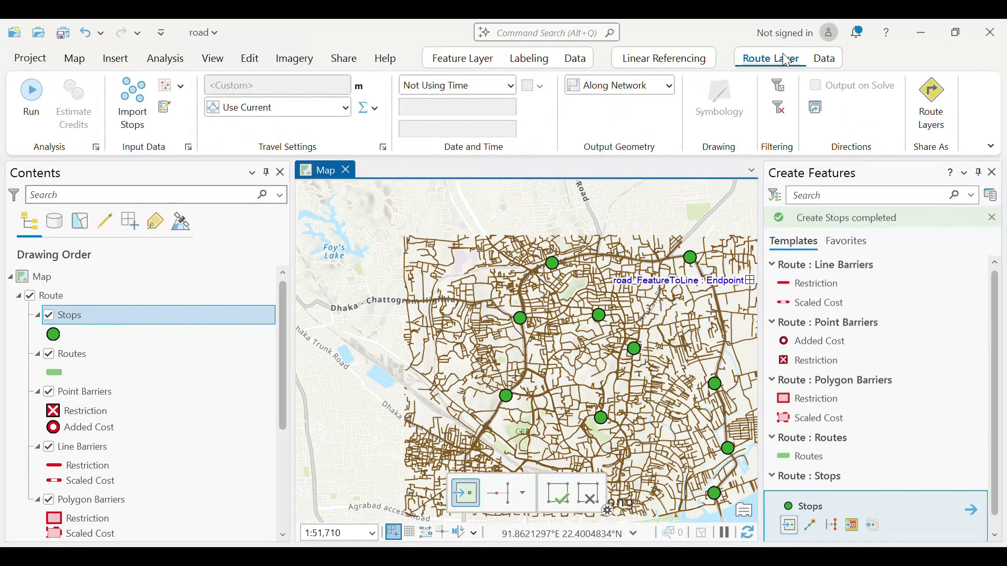
click(344, 108)
click(253, 137)
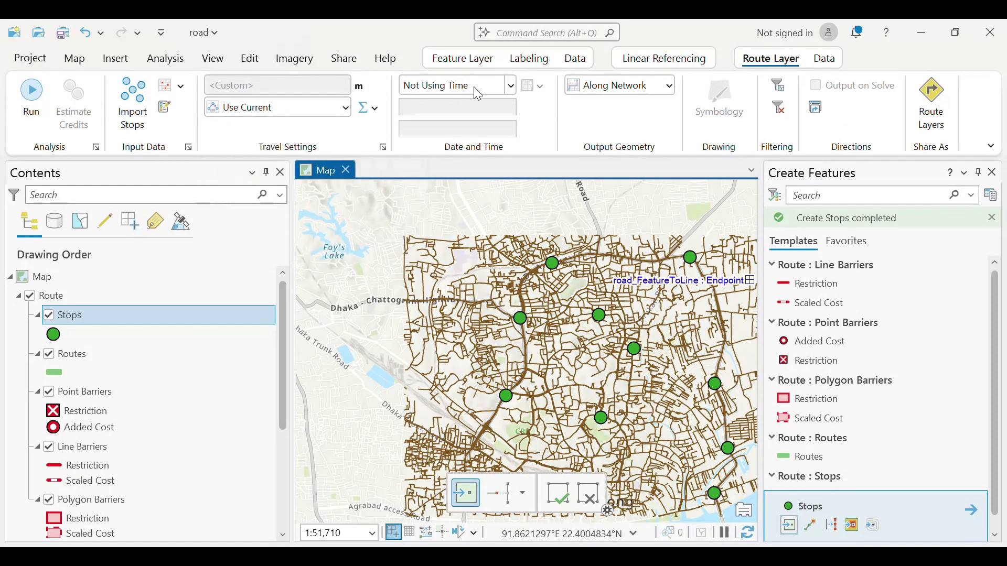
click(510, 85)
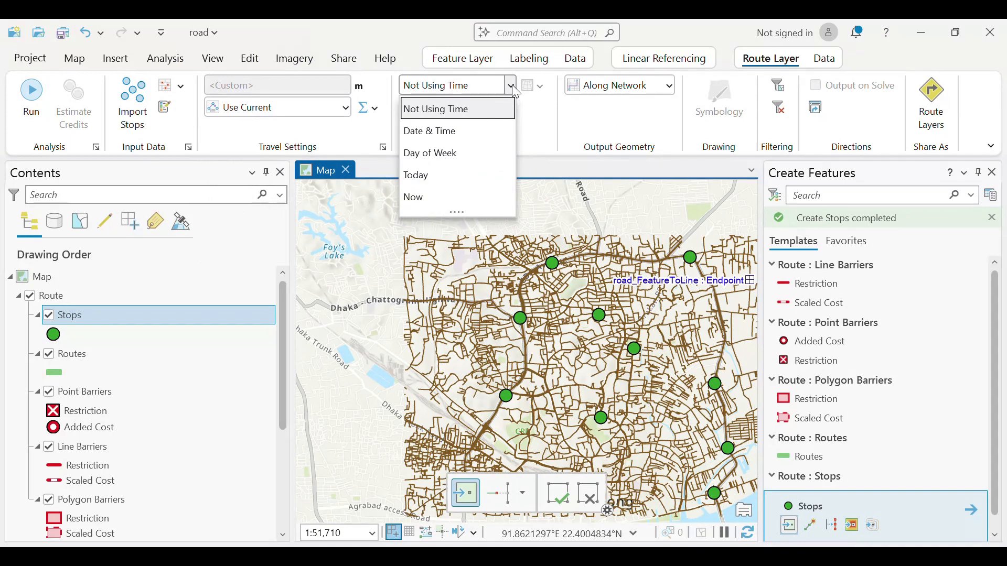
click(513, 89)
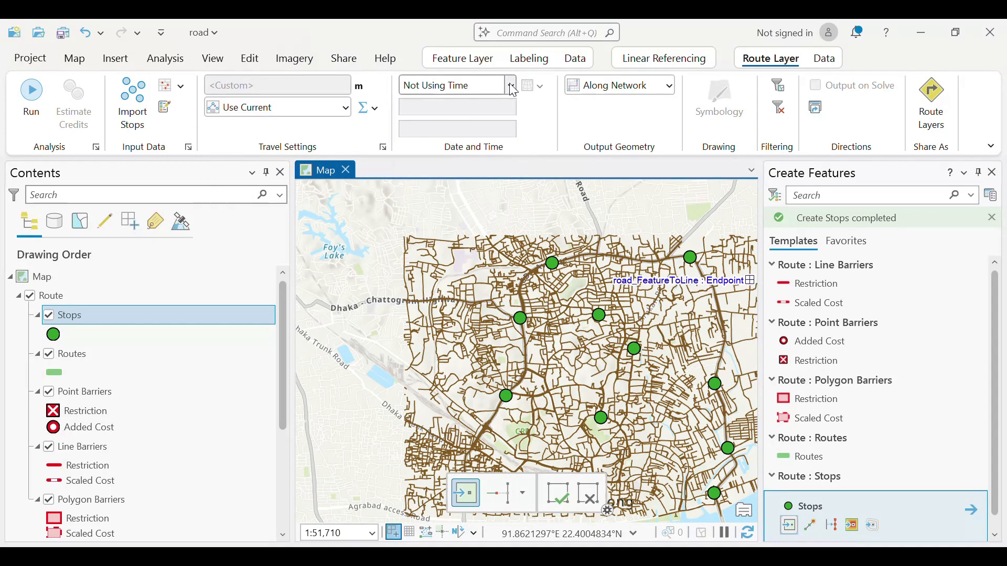
click(513, 89)
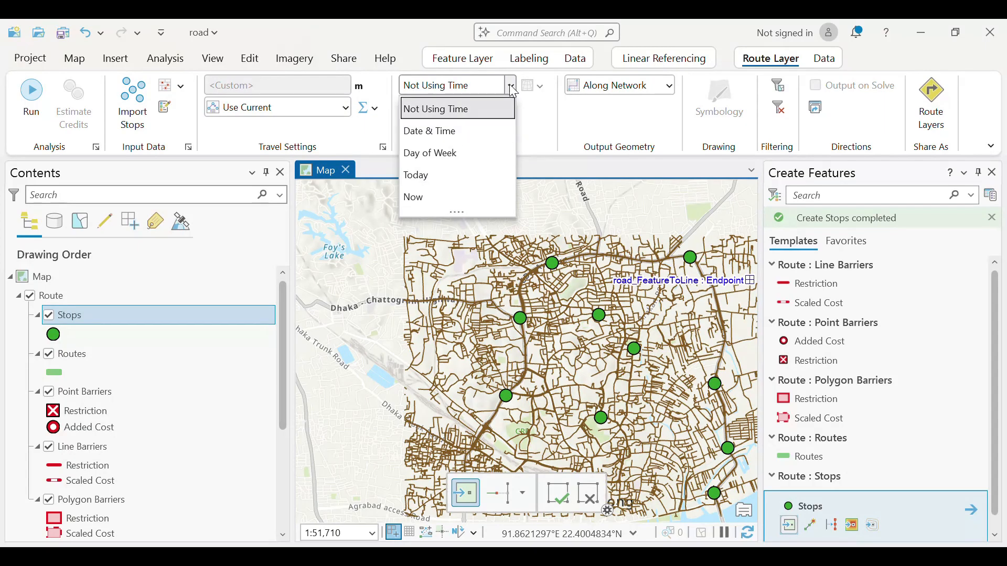
click(514, 89)
click(671, 92)
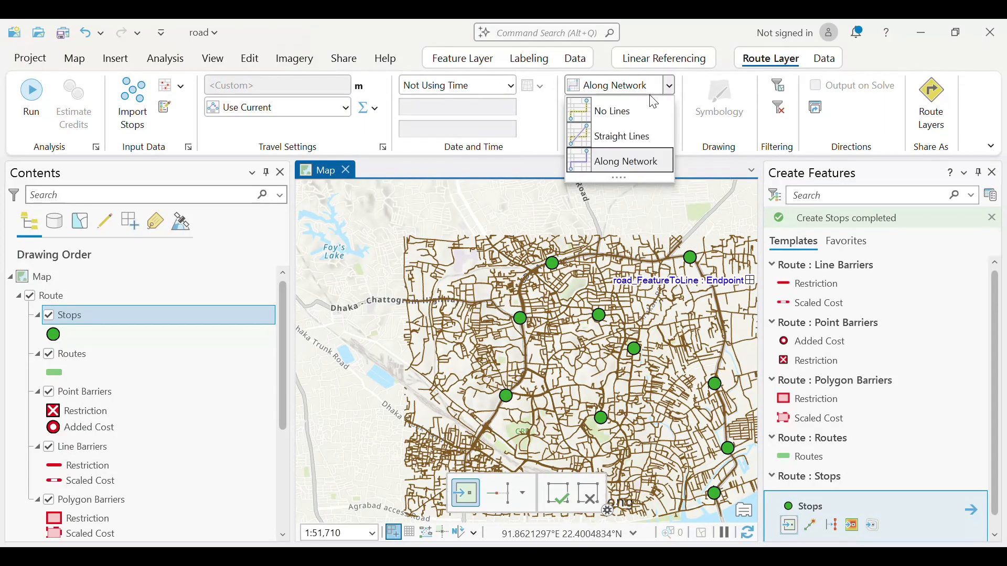
click(631, 153)
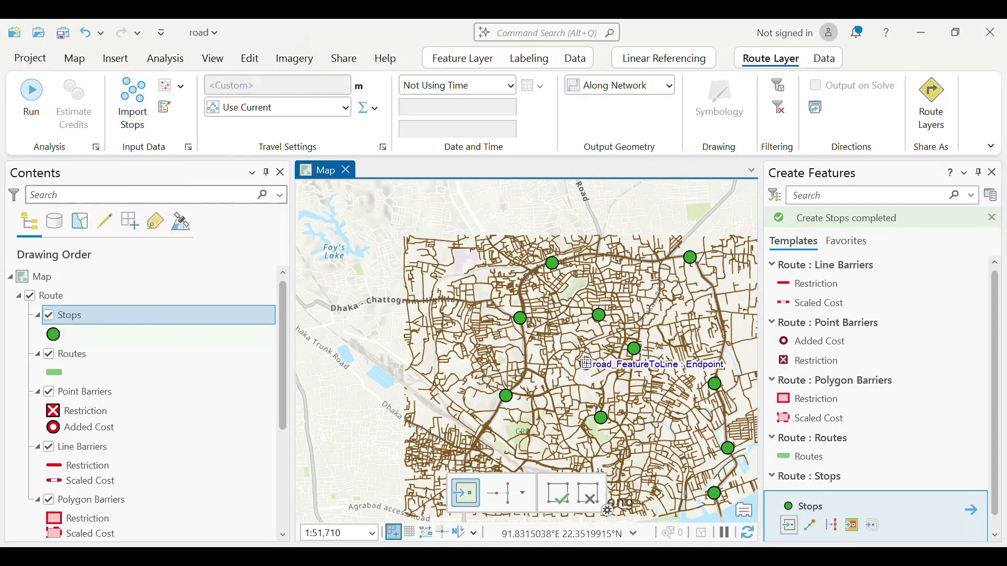
Solve the route and inspect the resulting path through the numbered stops.
click(33, 103)
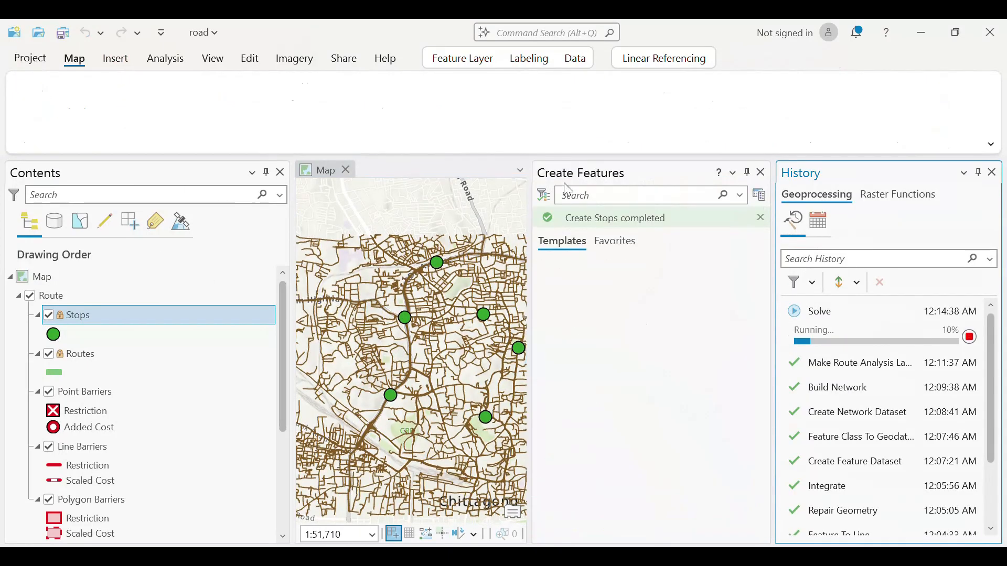
click(990, 172)
scroll(589, 401, up, 2)
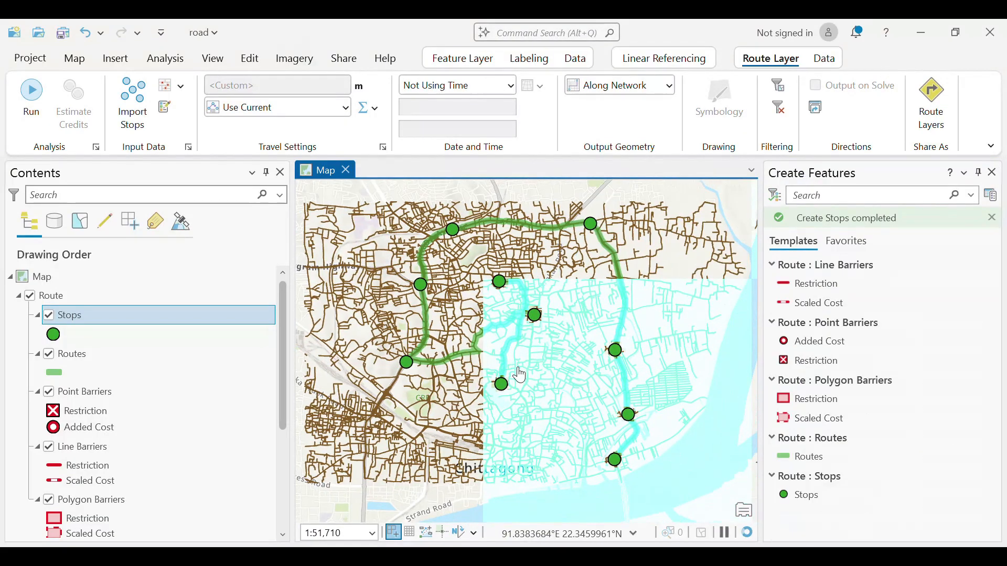
drag(557, 398, 521, 447)
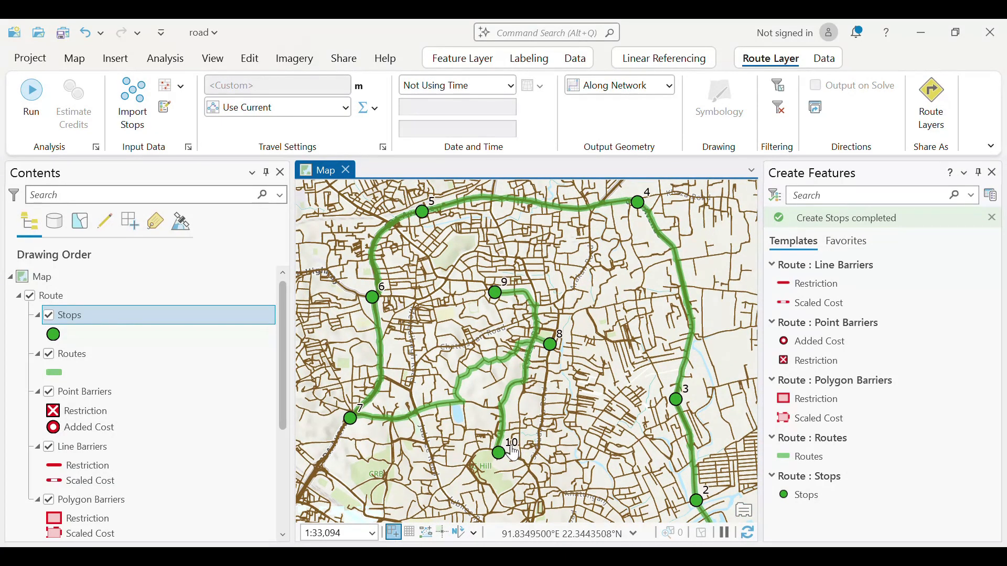
drag(631, 409, 571, 334)
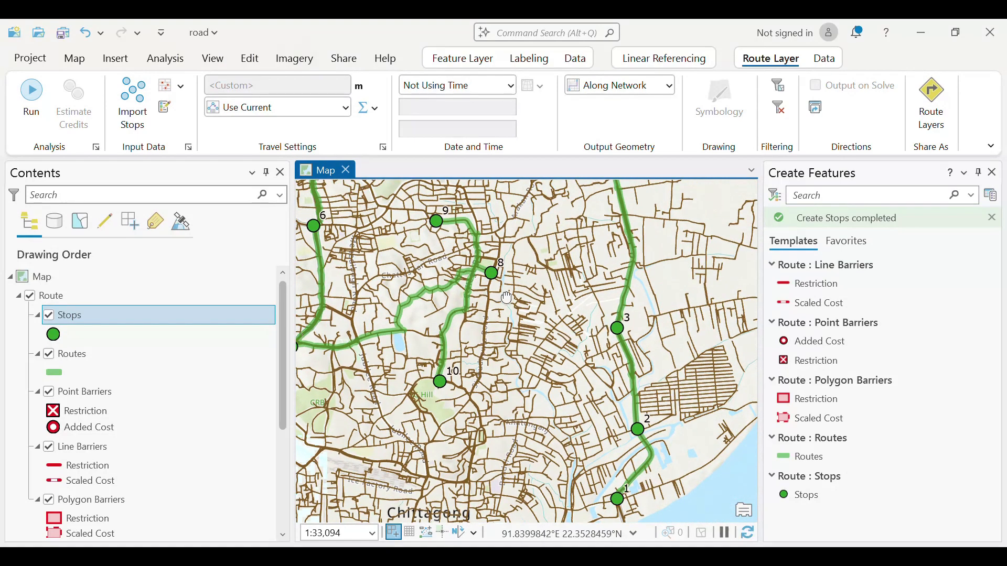
drag(506, 298, 574, 448)
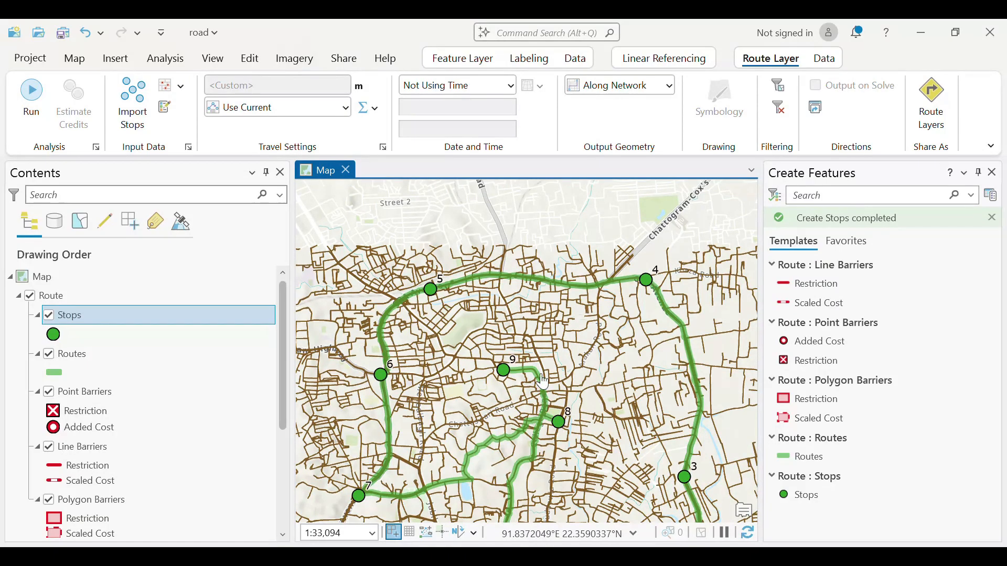
drag(543, 468, 535, 417)
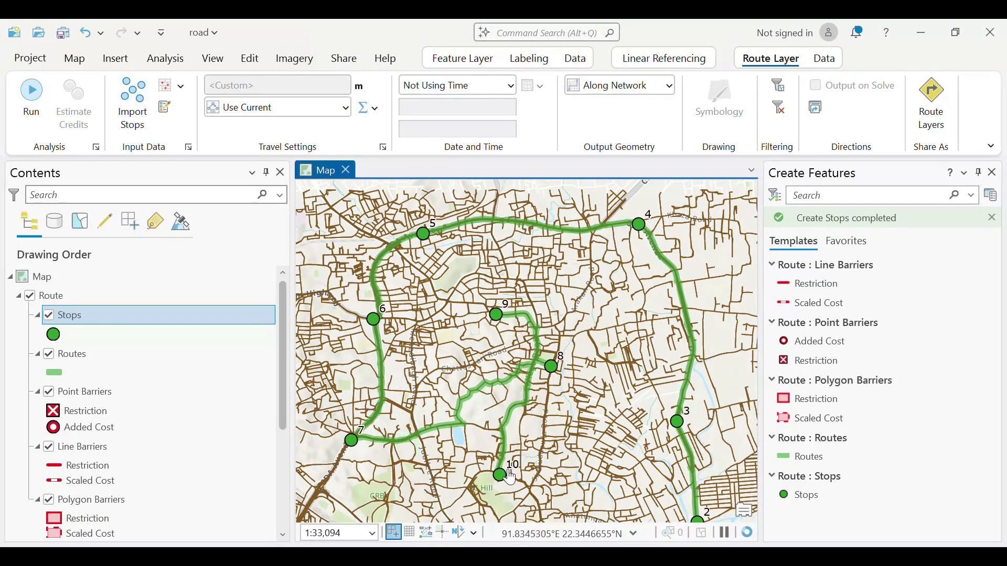
drag(562, 382, 556, 418)
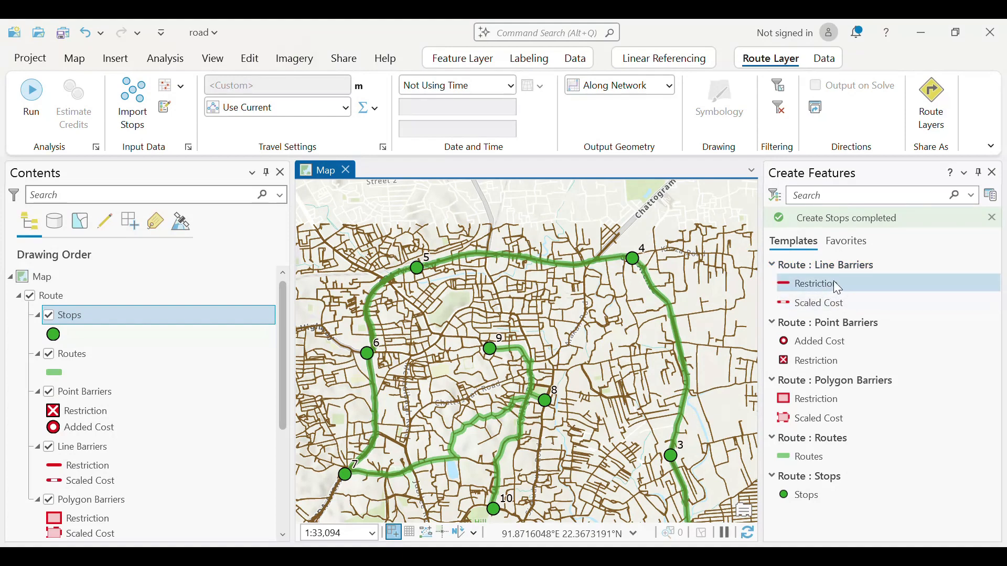
Draw a Restriction line barrier across the main road between stops 3 and 4, just southeast of stop 4.
click(816, 292)
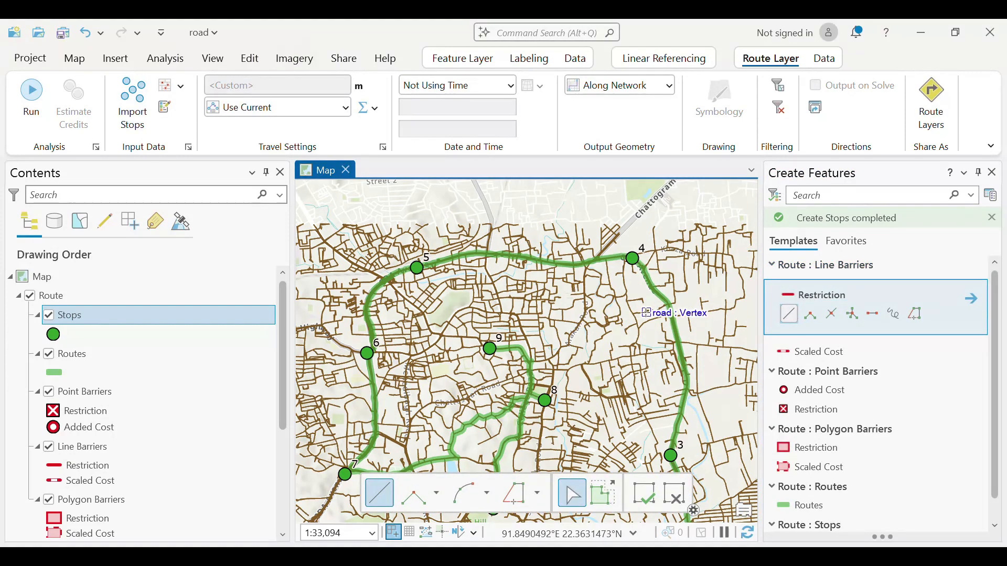
click(646, 313)
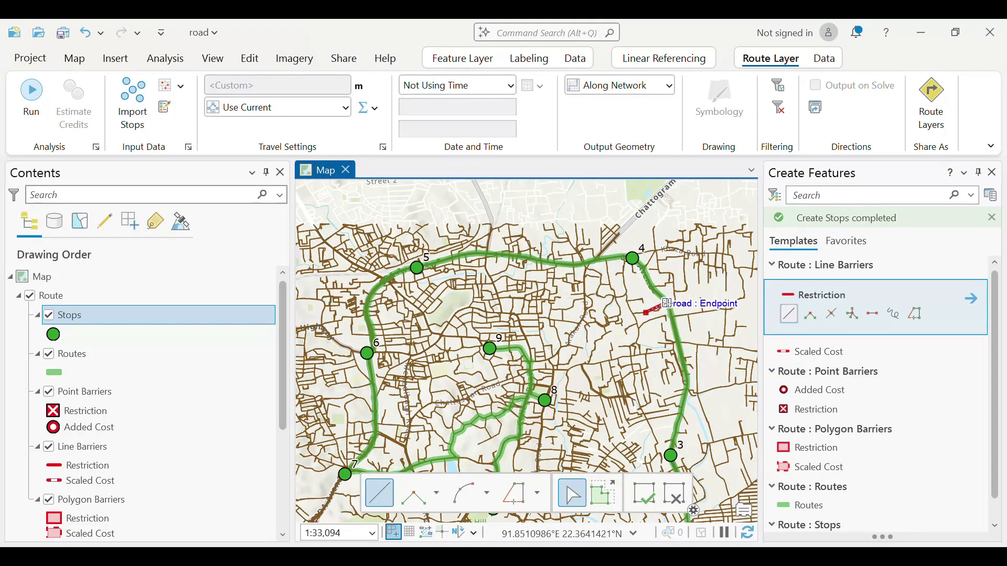
right_click(693, 298)
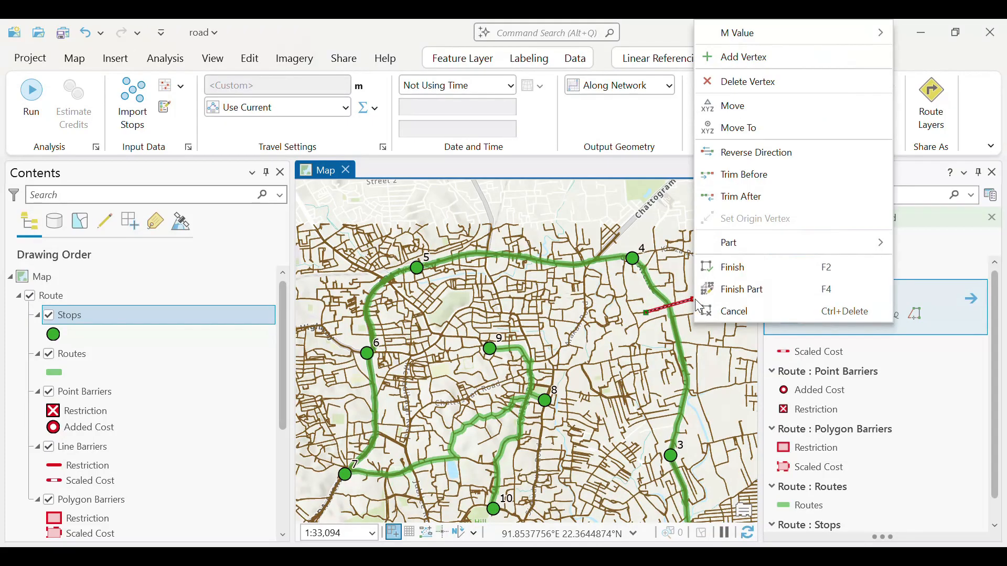
click(726, 266)
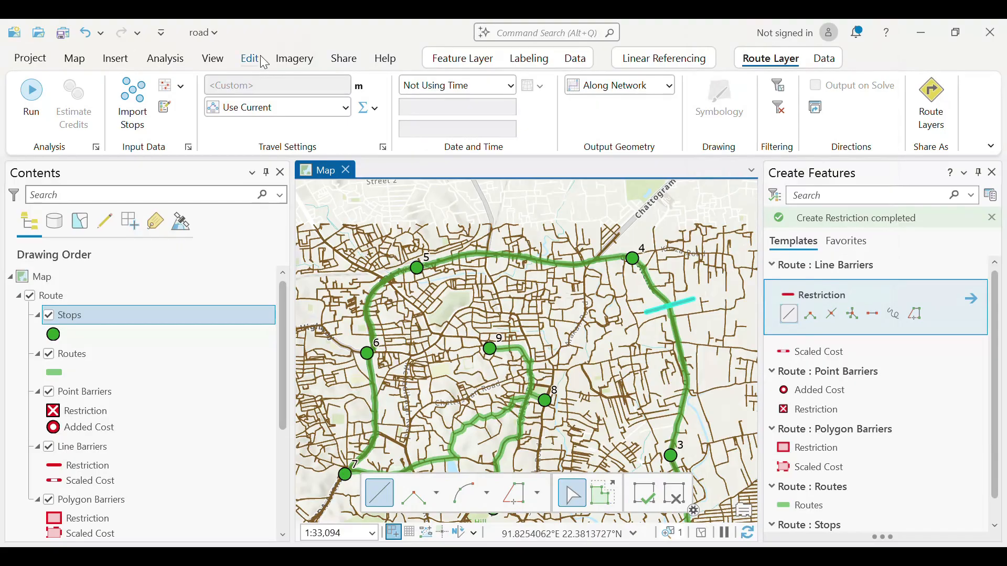
Save the line barrier edit and clear the feature selection.
click(264, 62)
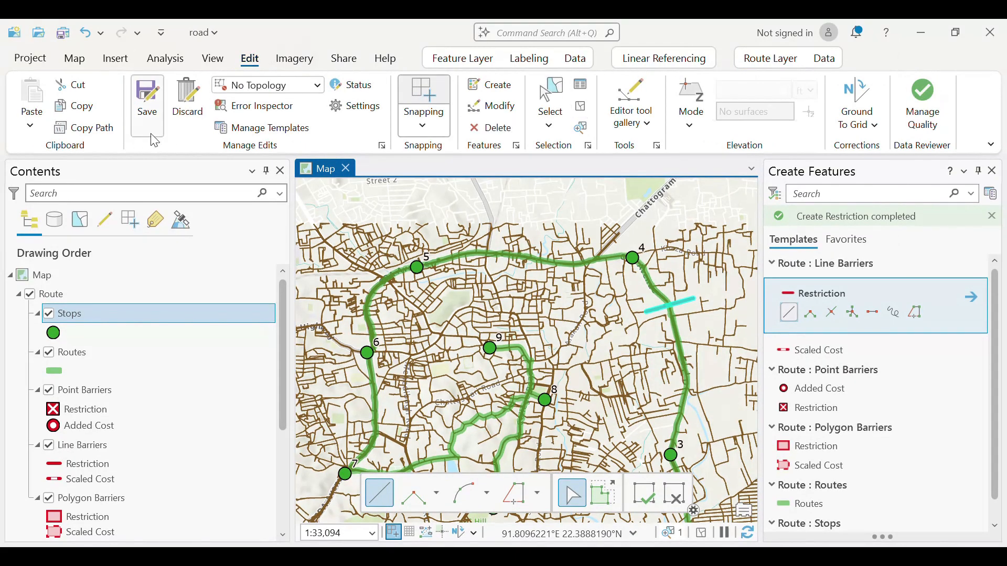
click(148, 105)
click(513, 315)
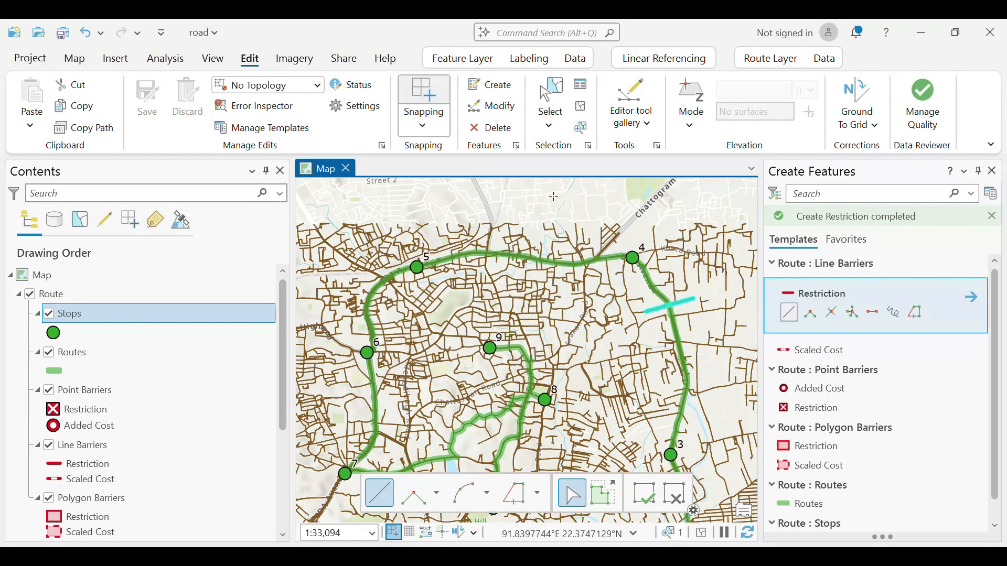
click(581, 110)
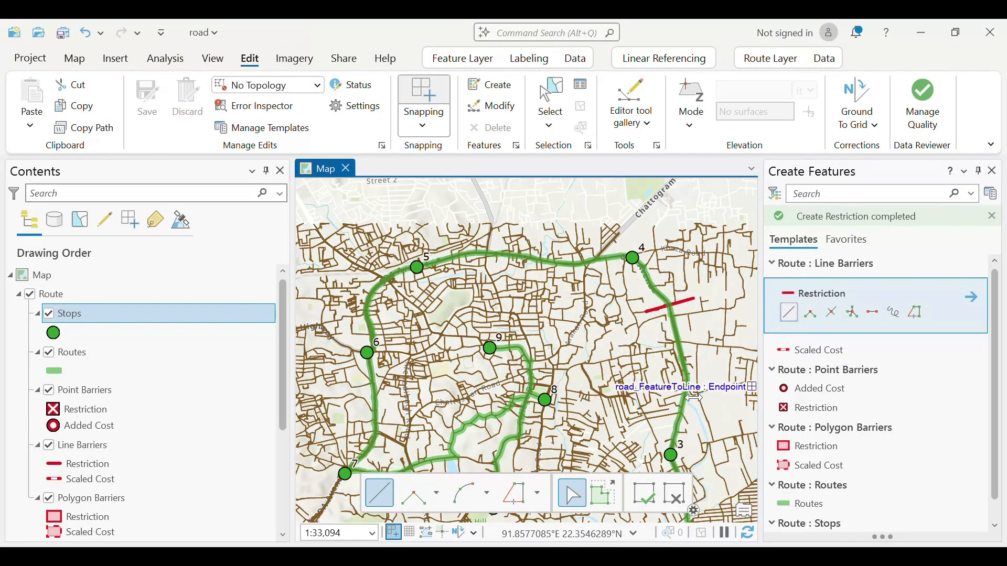
Solve the route again with the line barrier between stops 3 and 4 in place.
click(770, 59)
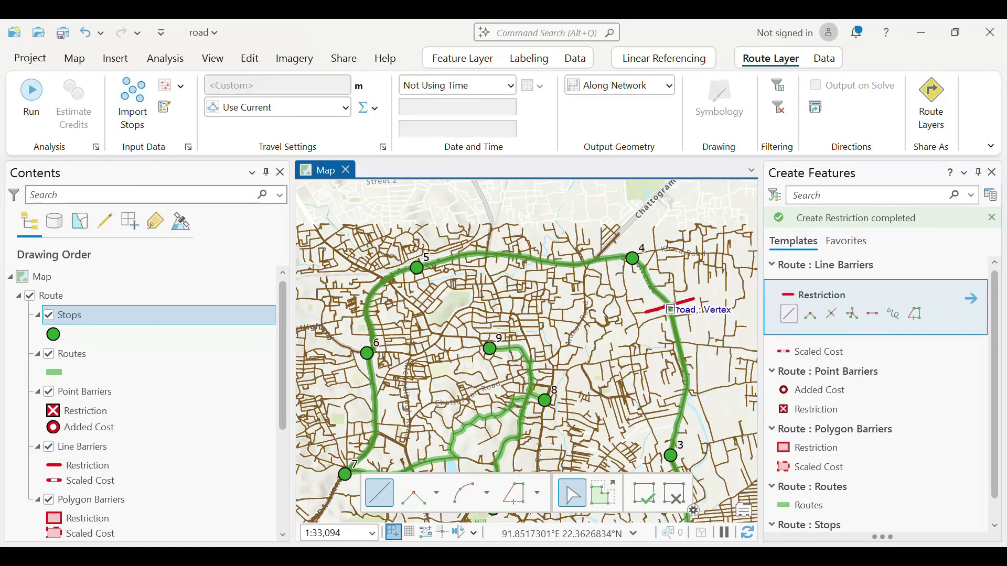
click(32, 108)
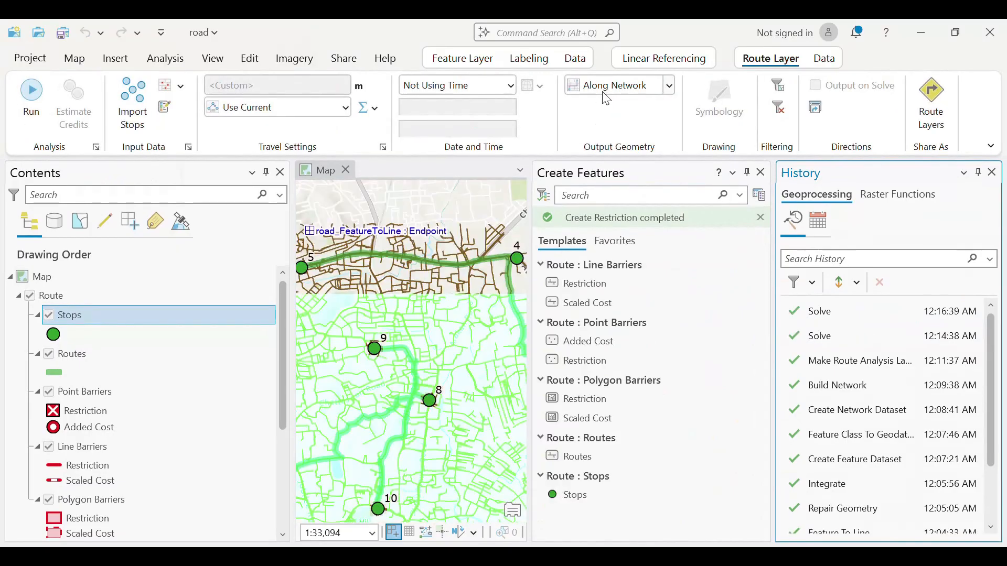
Review the rerouted path around the line barrier, collapse the Route layer group and turn off its visibility.
click(991, 172)
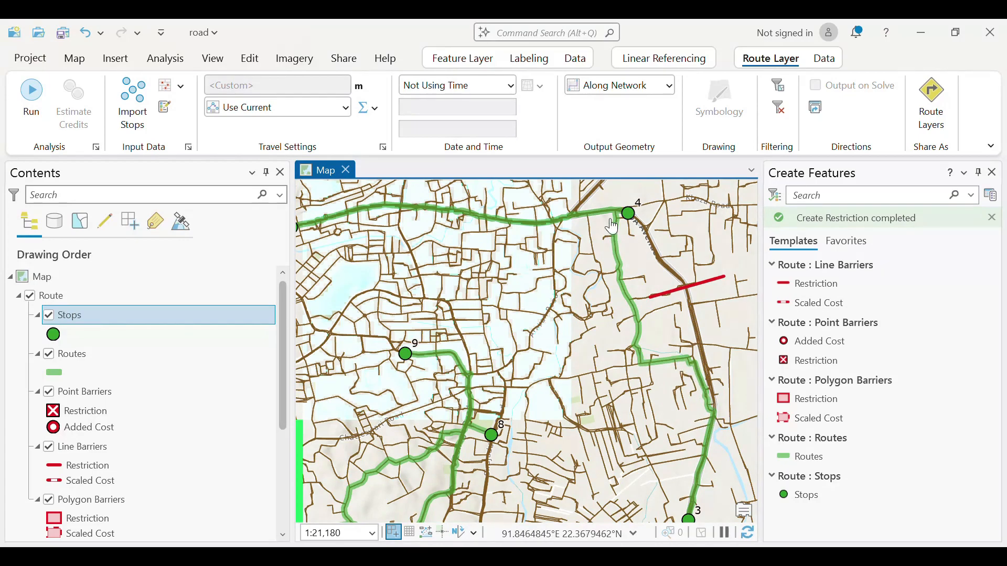
scroll(636, 286, down, 4)
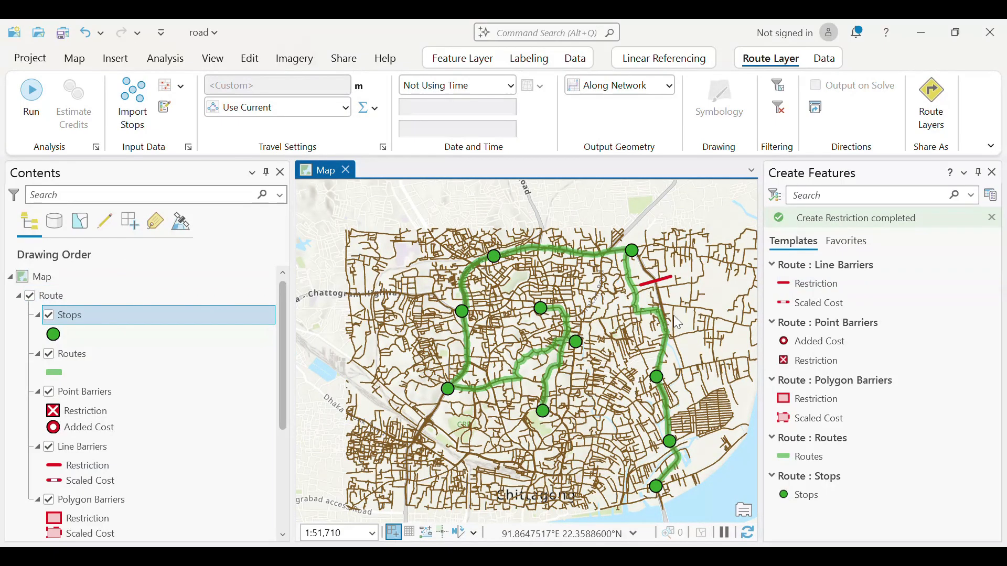
drag(671, 321, 640, 329)
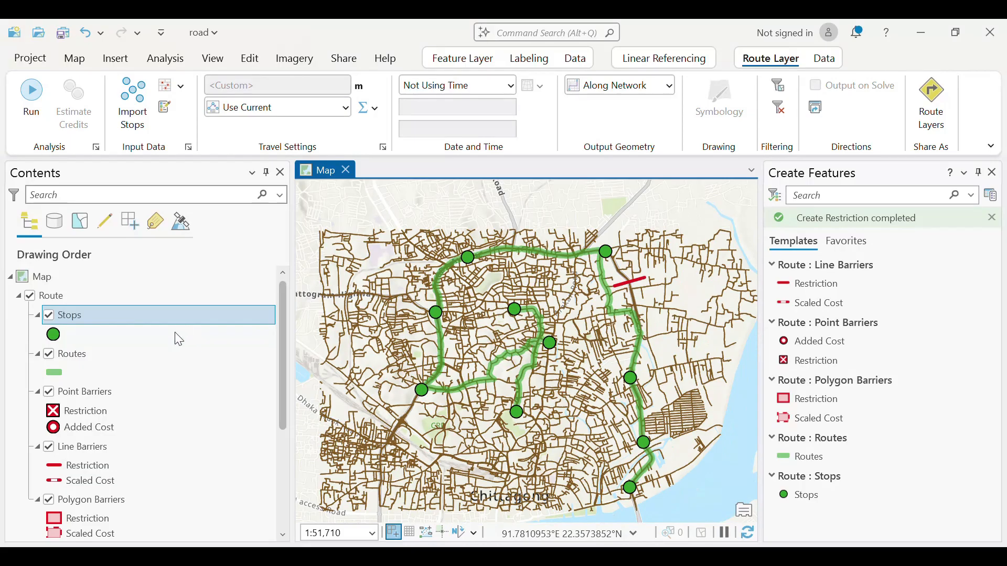
click(30, 294)
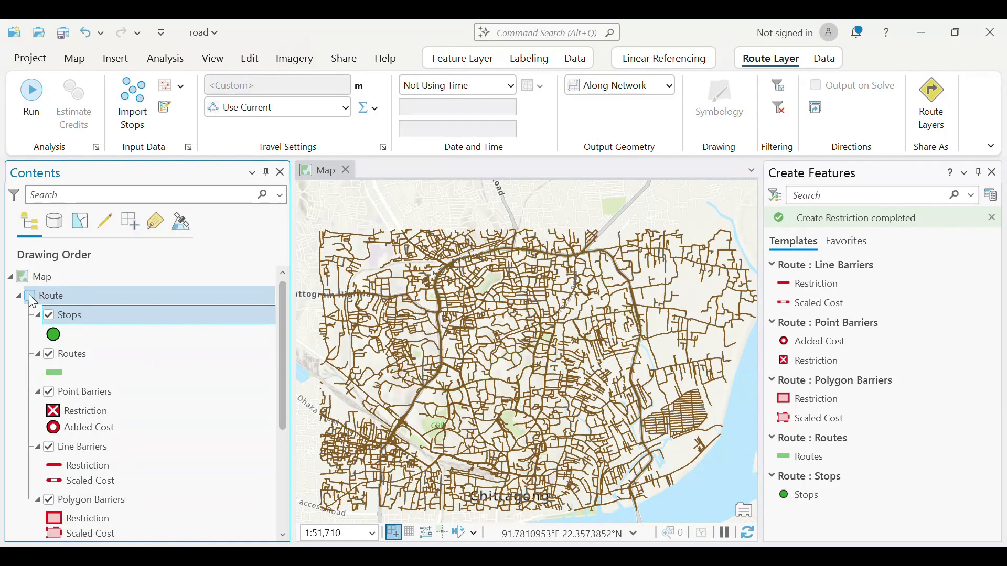
click(18, 296)
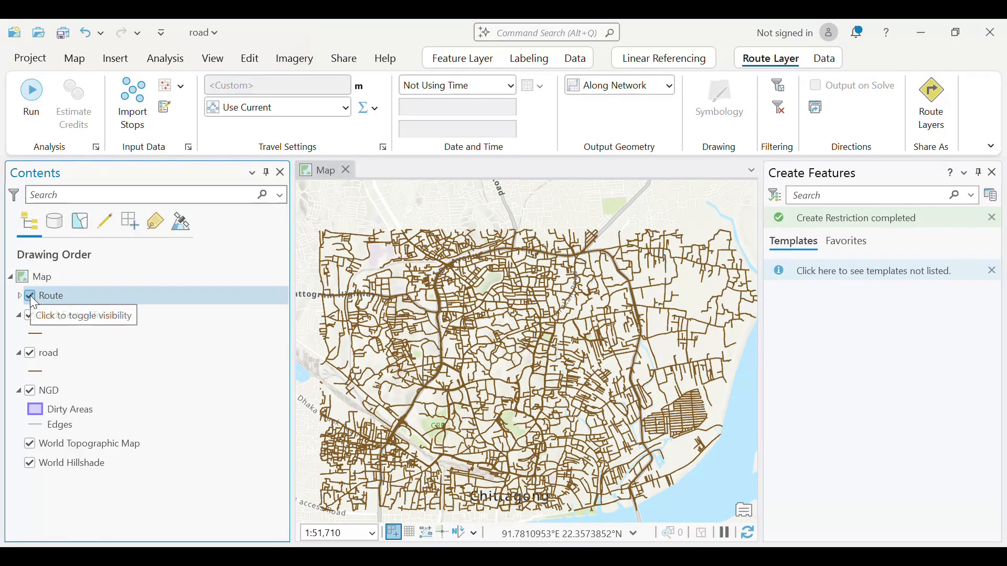
click(29, 295)
click(30, 296)
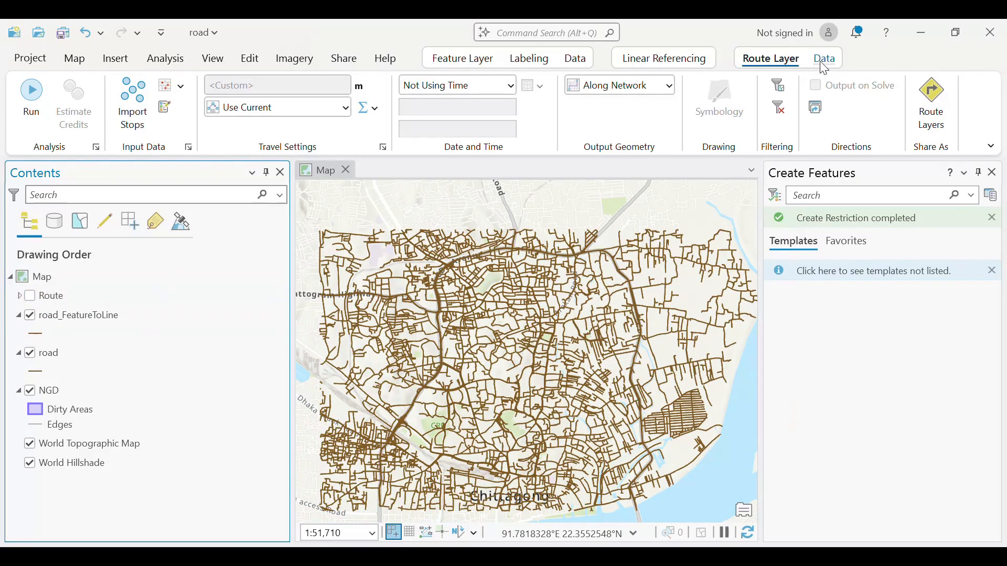
Create a new Closest Facility analysis layer from the NGD network dataset.
click(112, 390)
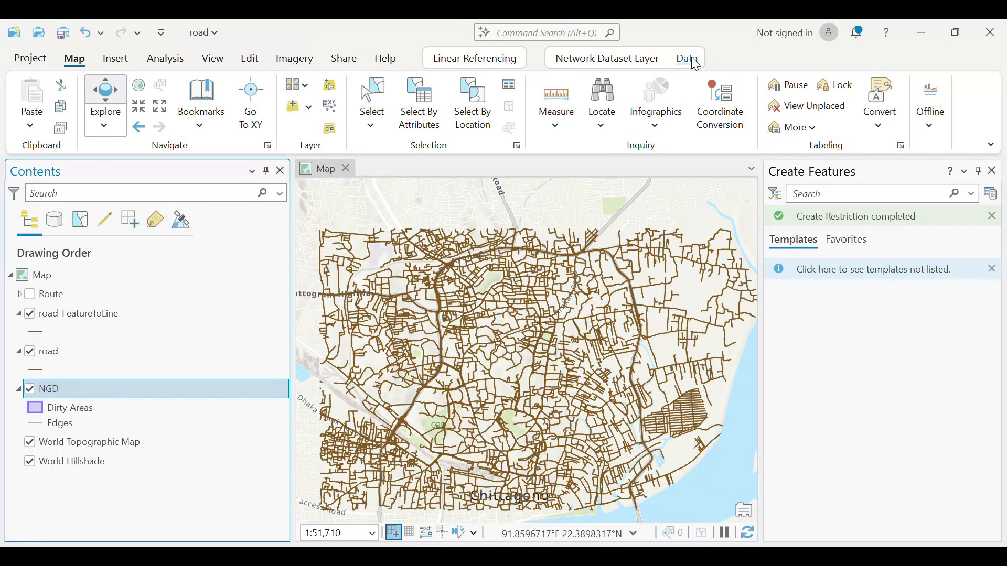
click(691, 59)
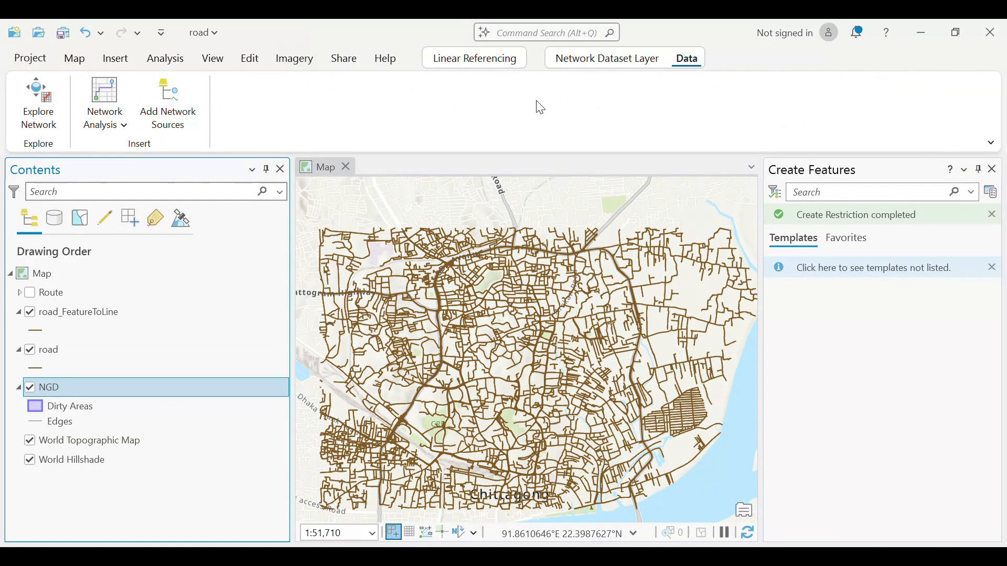
click(116, 125)
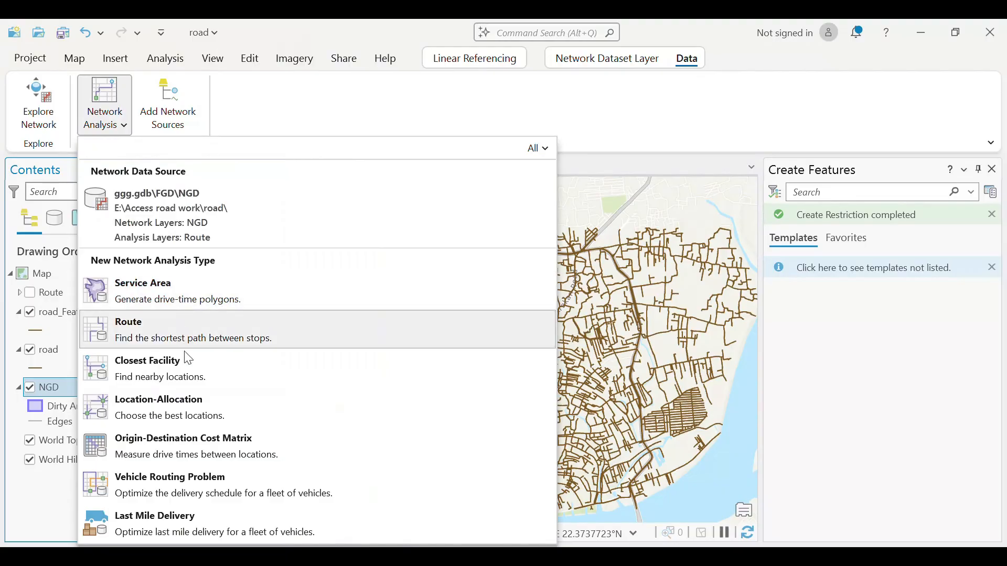
click(187, 373)
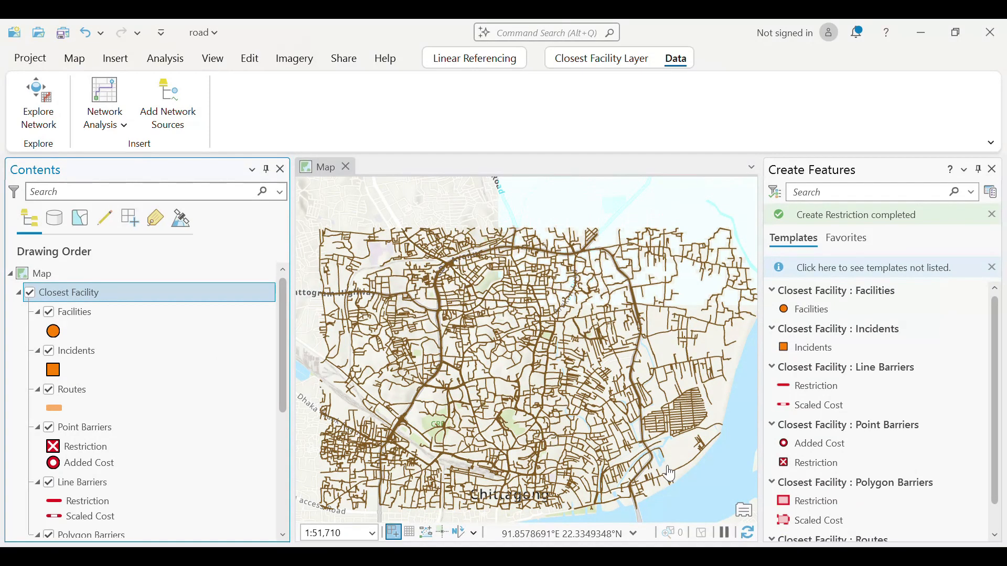
Place the first Closest Facility facility on the main road where it reaches the river in the network's southeast.
click(831, 322)
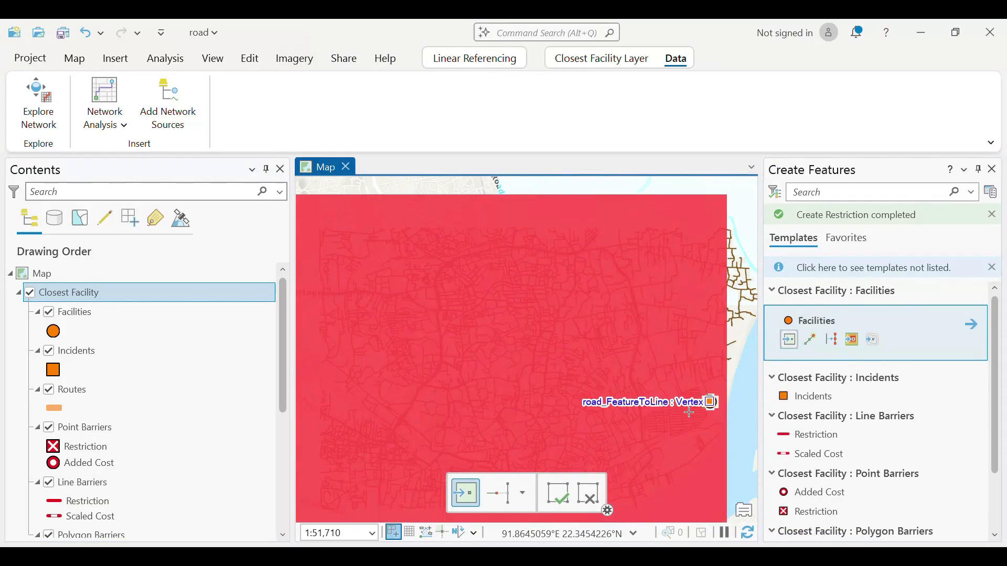
scroll(633, 487, up, 2)
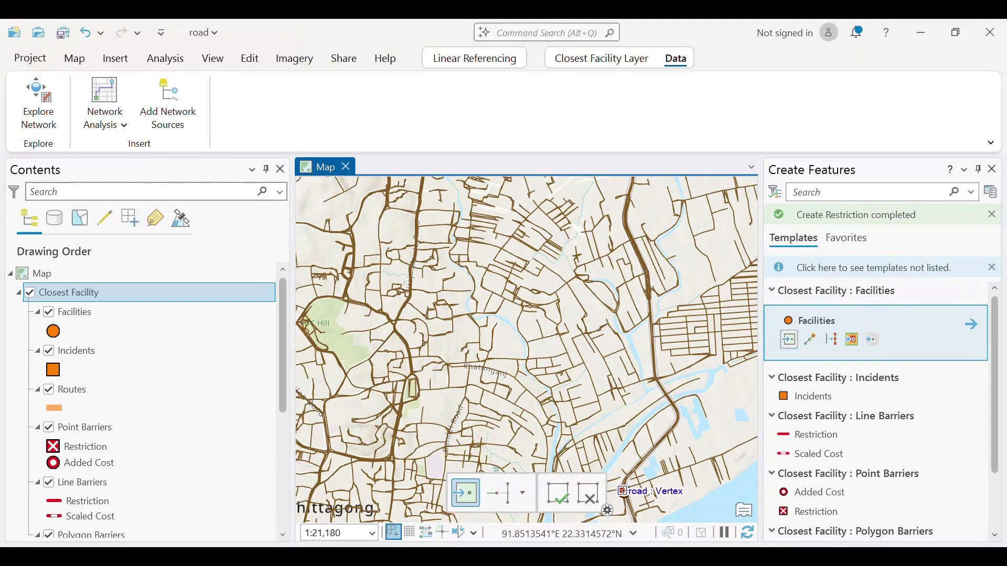
click(647, 339)
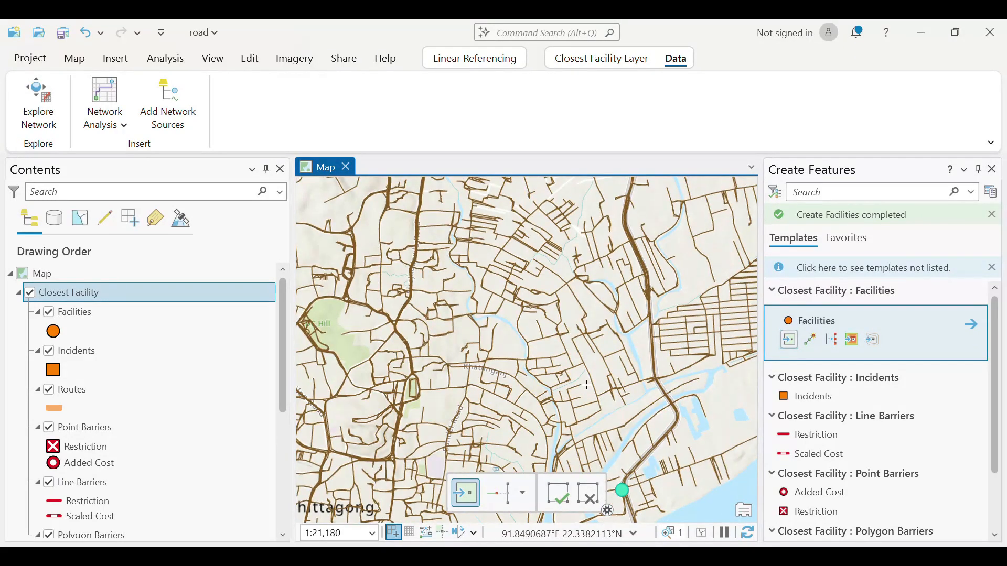
scroll(599, 425, down, 3)
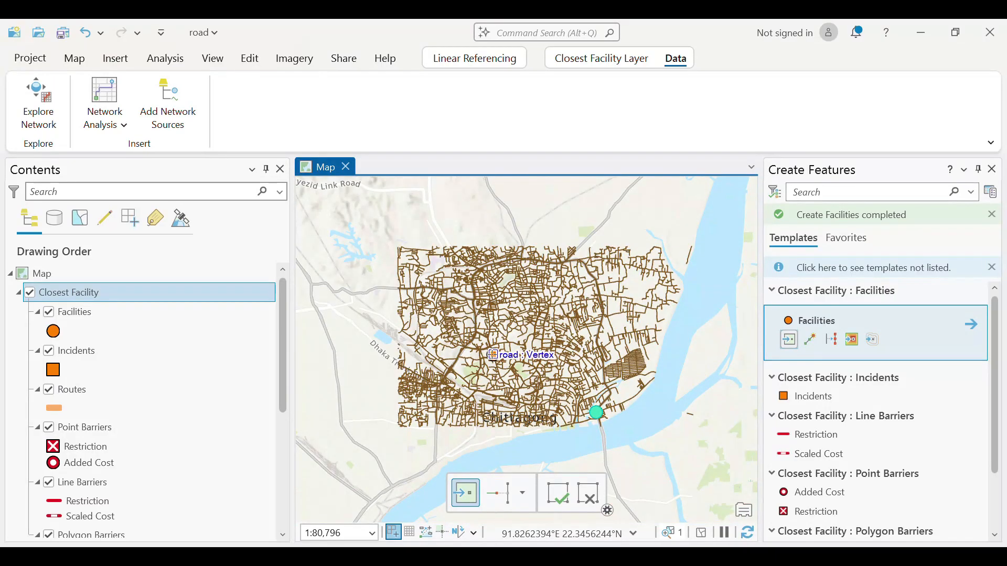
scroll(493, 355, up, 1)
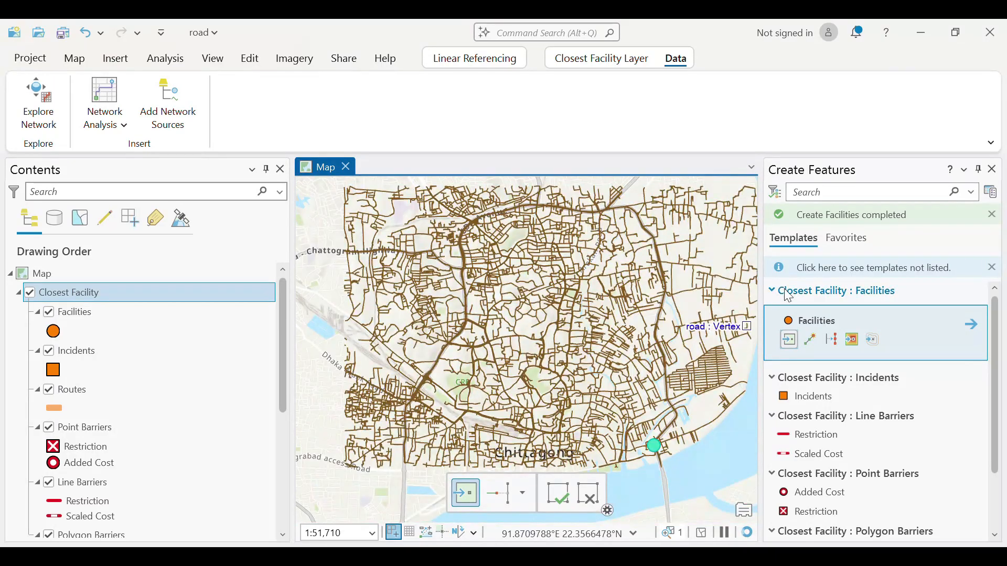
click(792, 342)
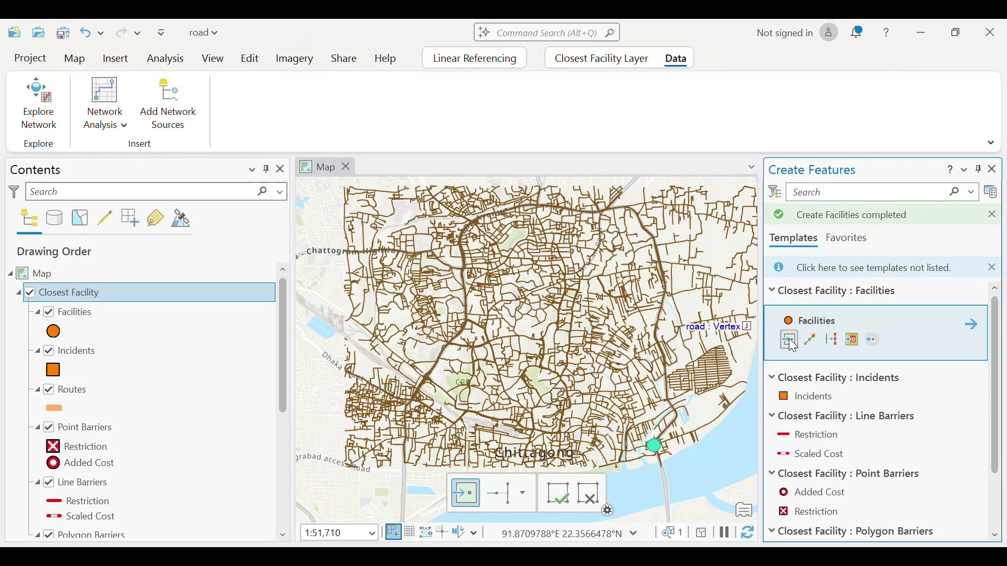
click(654, 445)
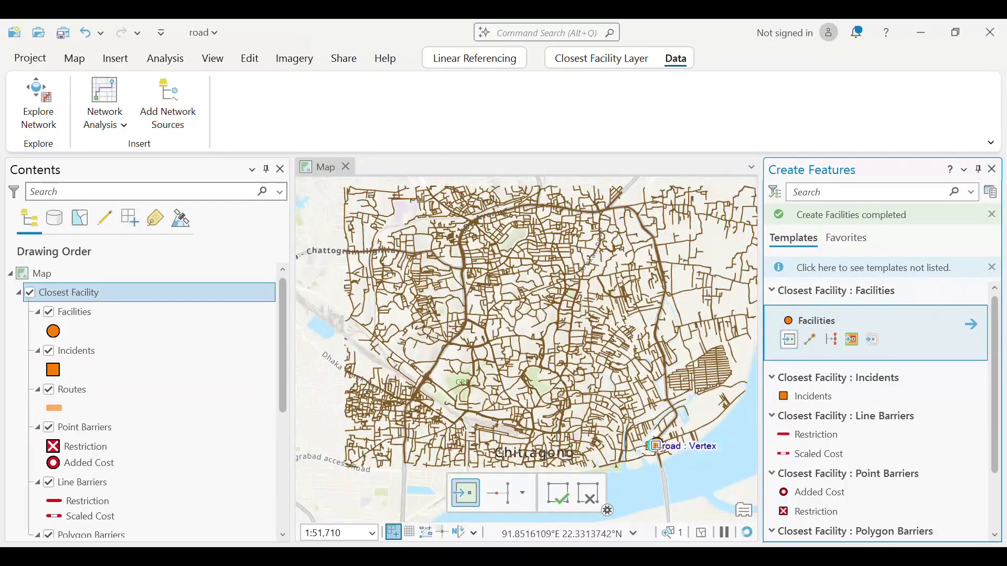
click(680, 466)
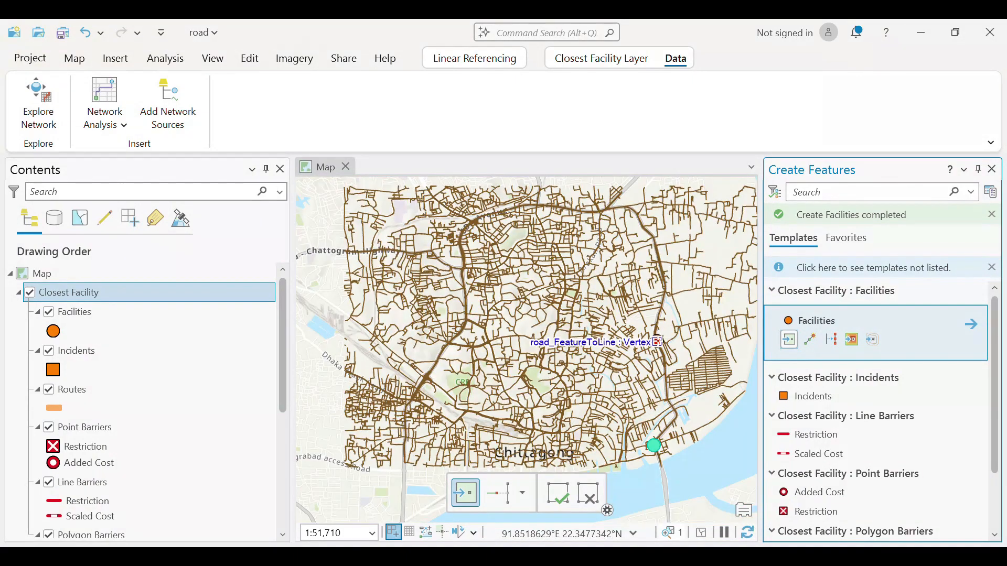
Place eight more facilities spread along the eastern, northern and western main roads and in the central road network.
click(658, 341)
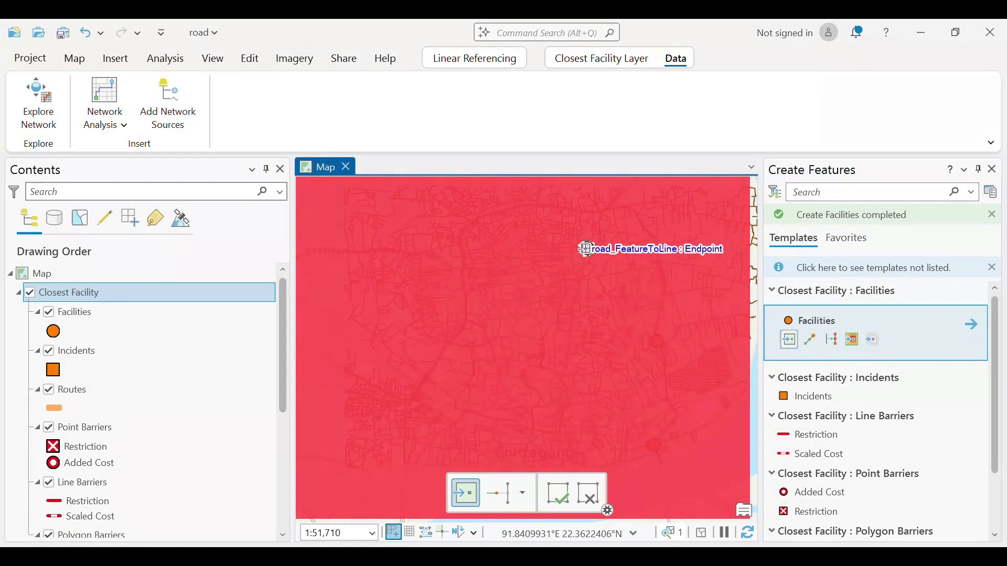
click(553, 245)
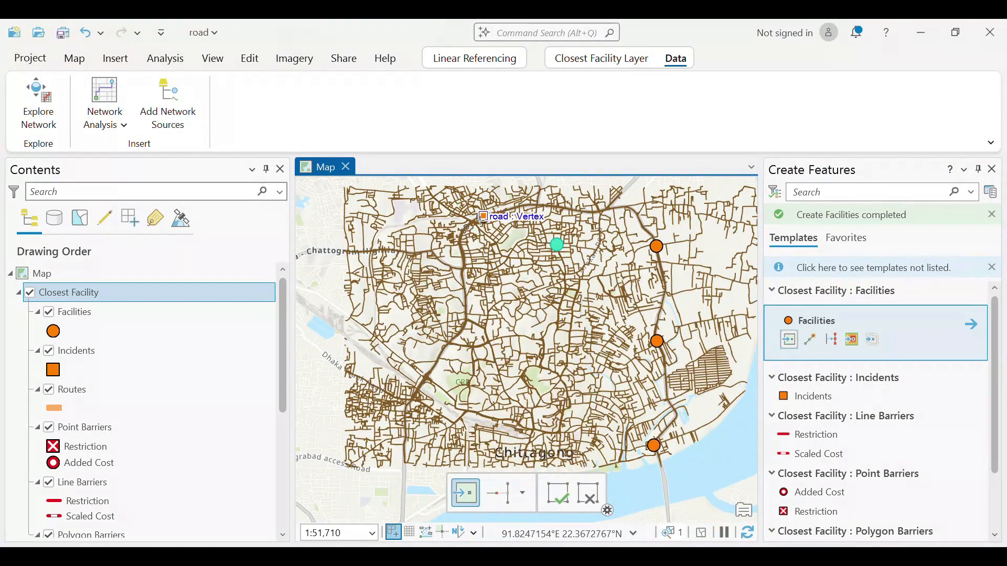
click(475, 220)
click(465, 297)
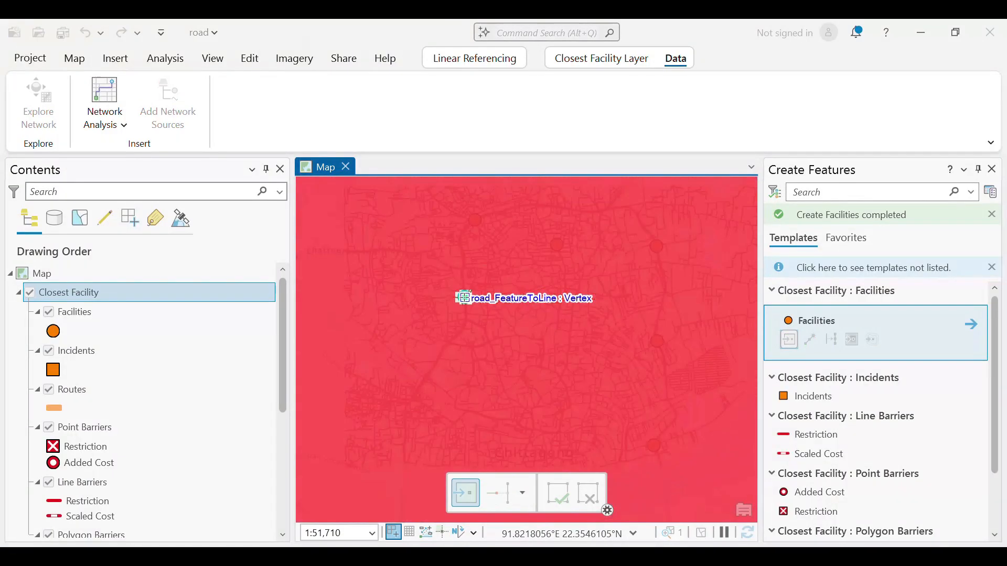
click(423, 376)
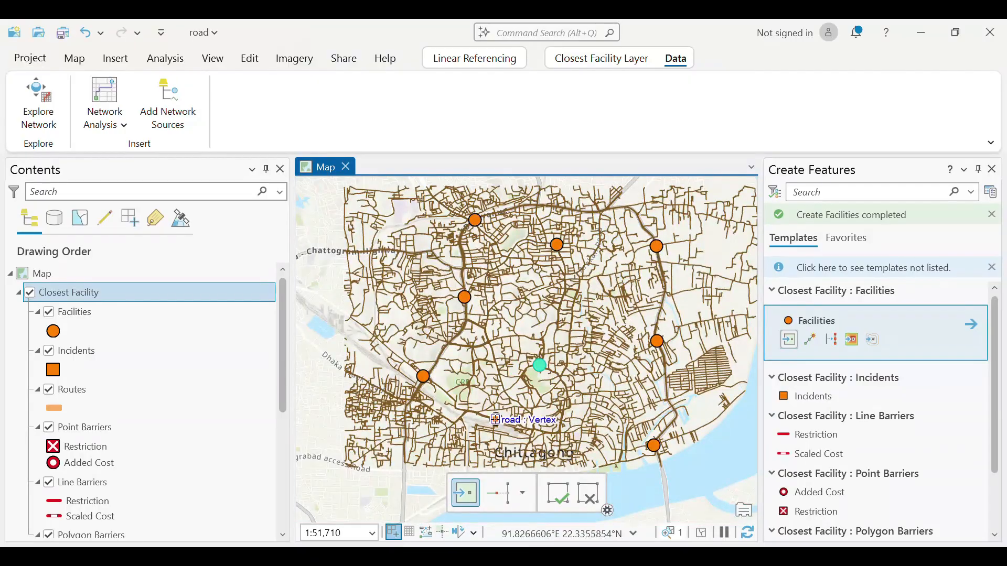
click(496, 420)
Save the facility edits and clear the feature selection.
click(249, 57)
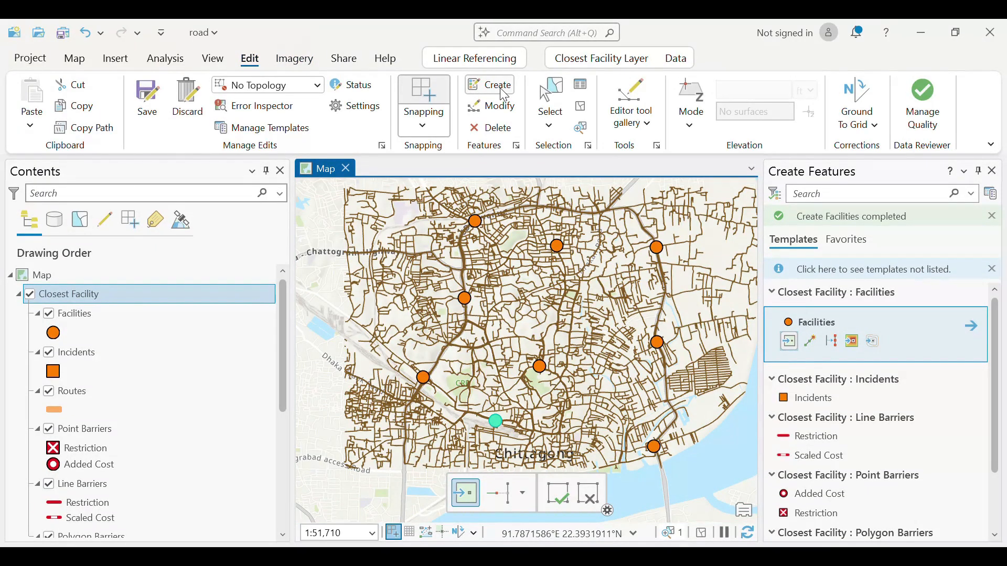
click(147, 105)
click(516, 315)
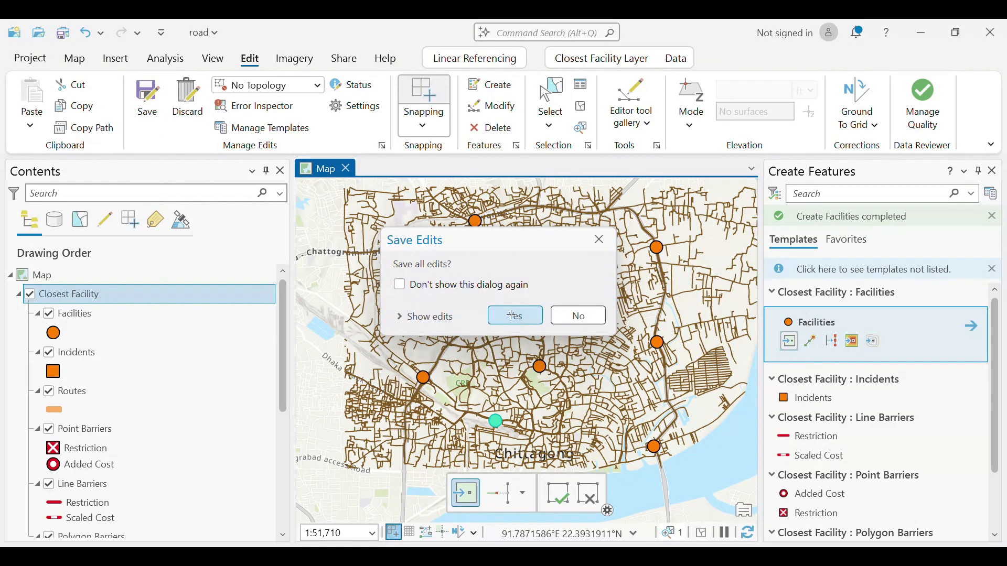
click(581, 107)
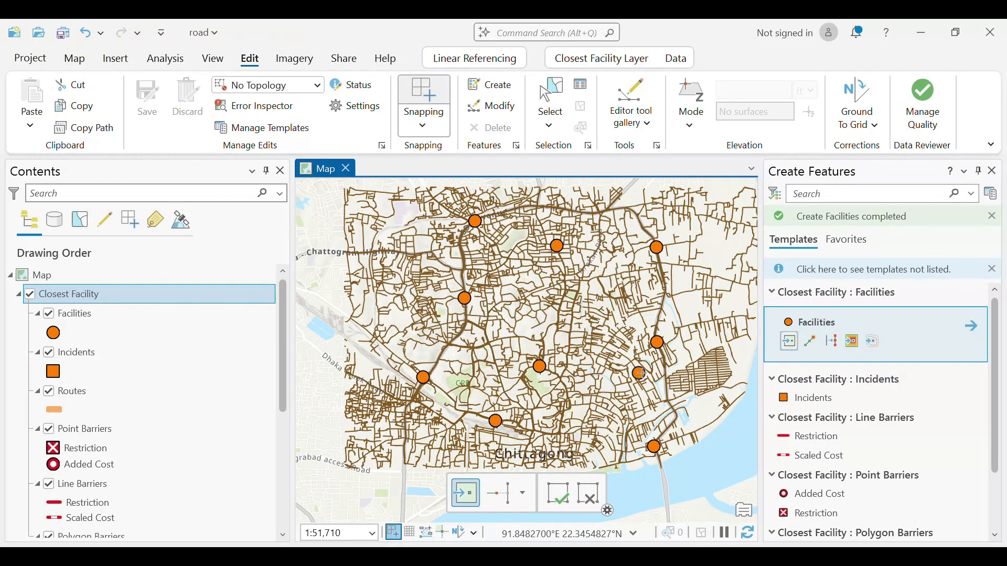
click(661, 359)
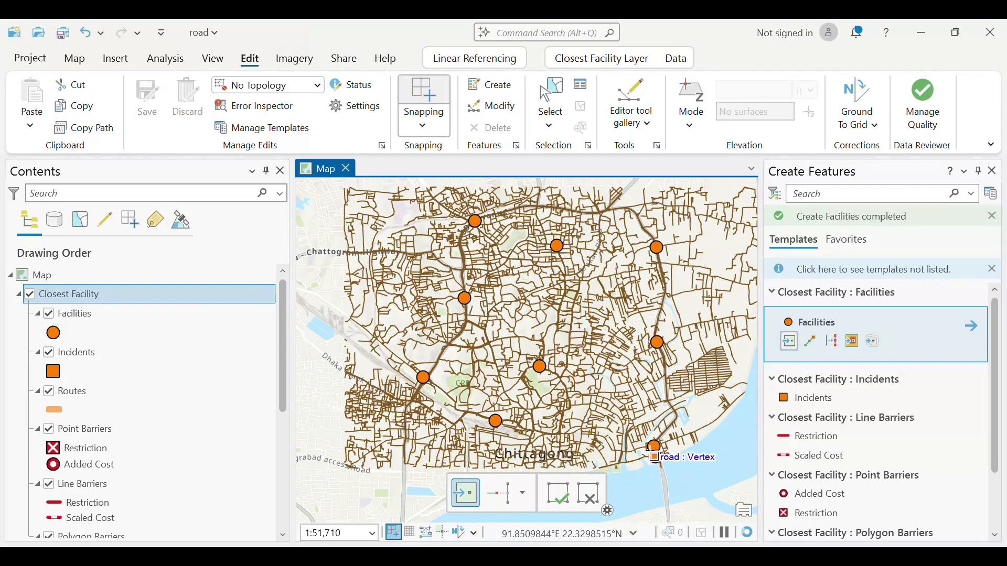
click(653, 448)
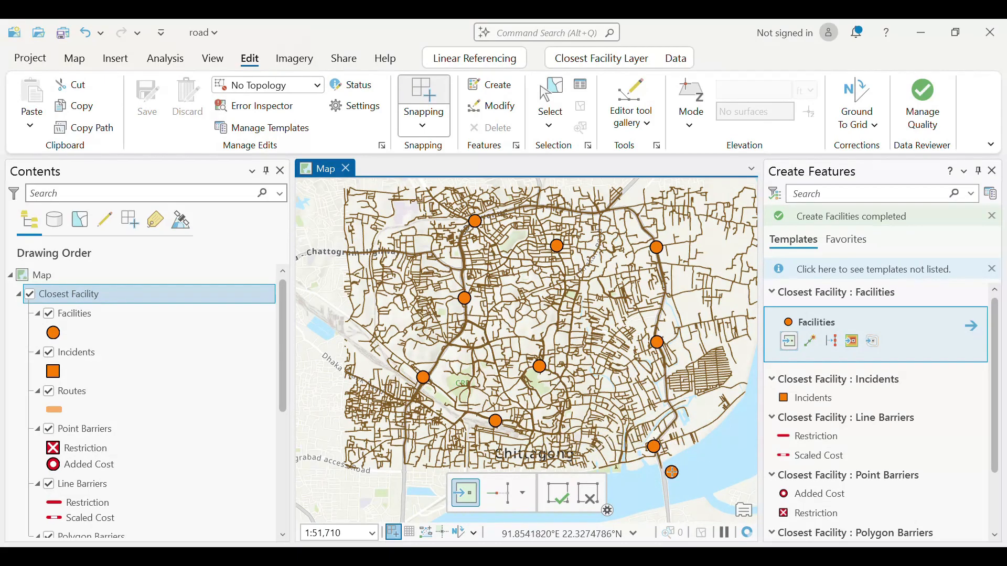
click(667, 475)
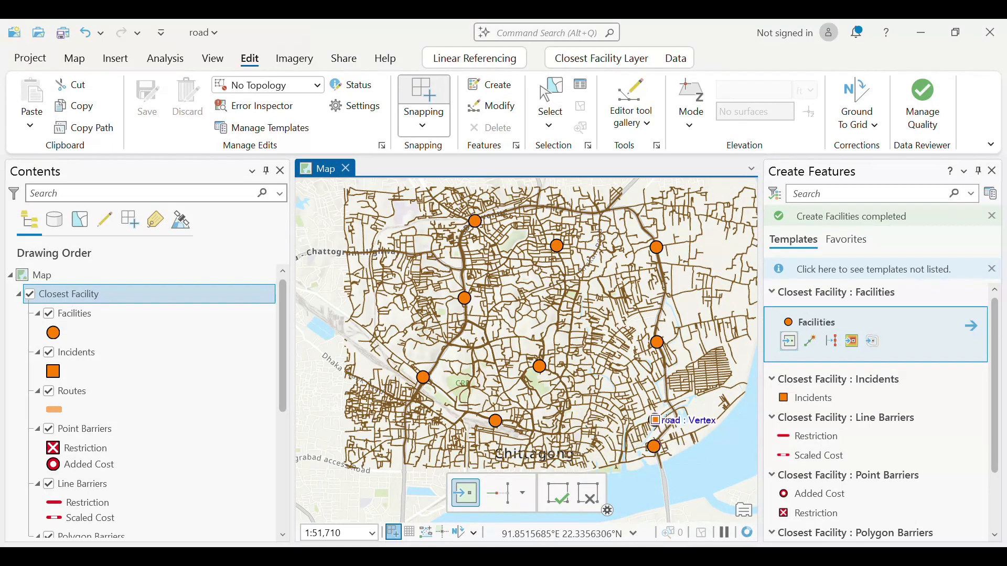
click(701, 409)
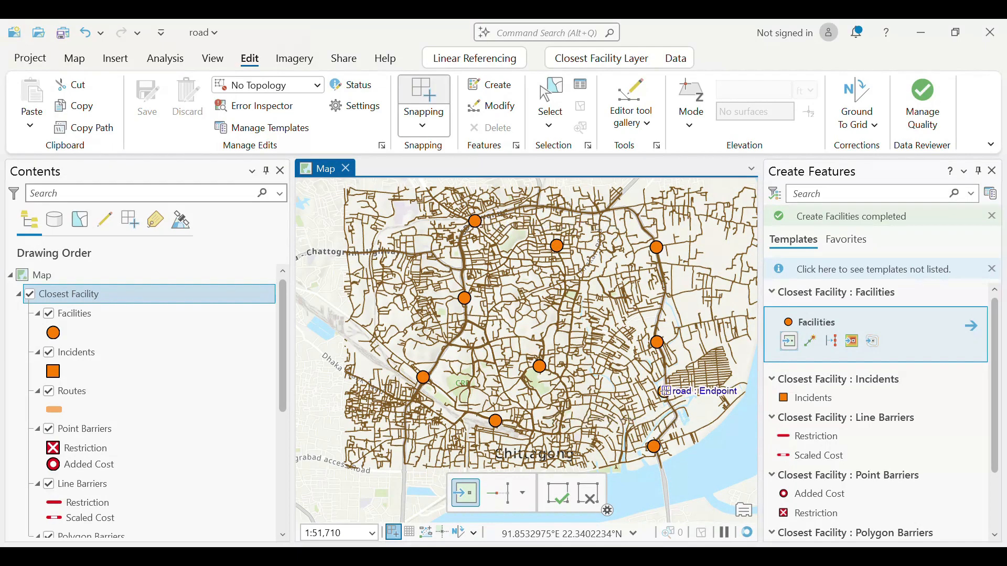
Give Incidents the middle-sized ArcGIS 2D Fire Station symbol and place an incident on the road just northwest of the southeasternmost facility.
click(839, 402)
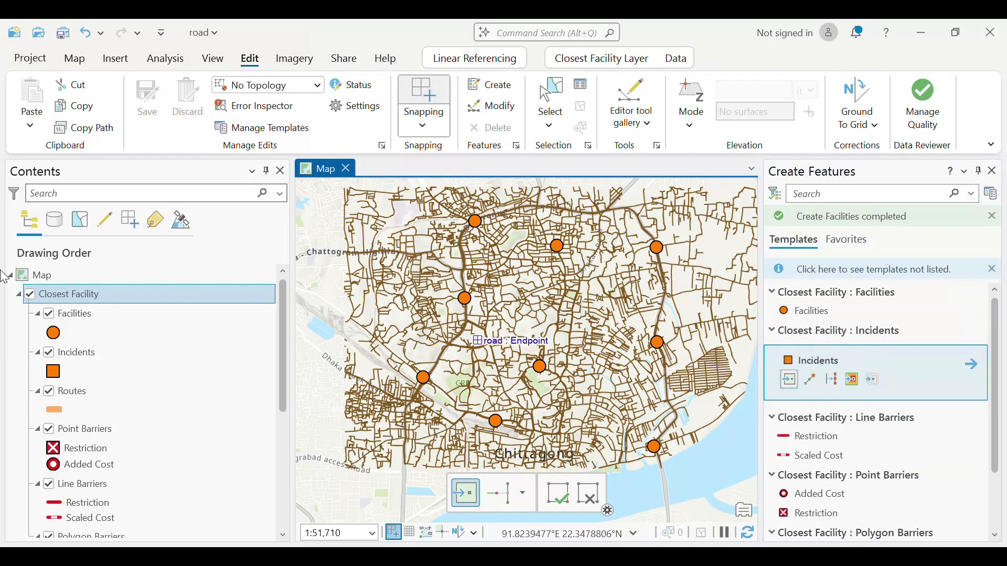
click(53, 371)
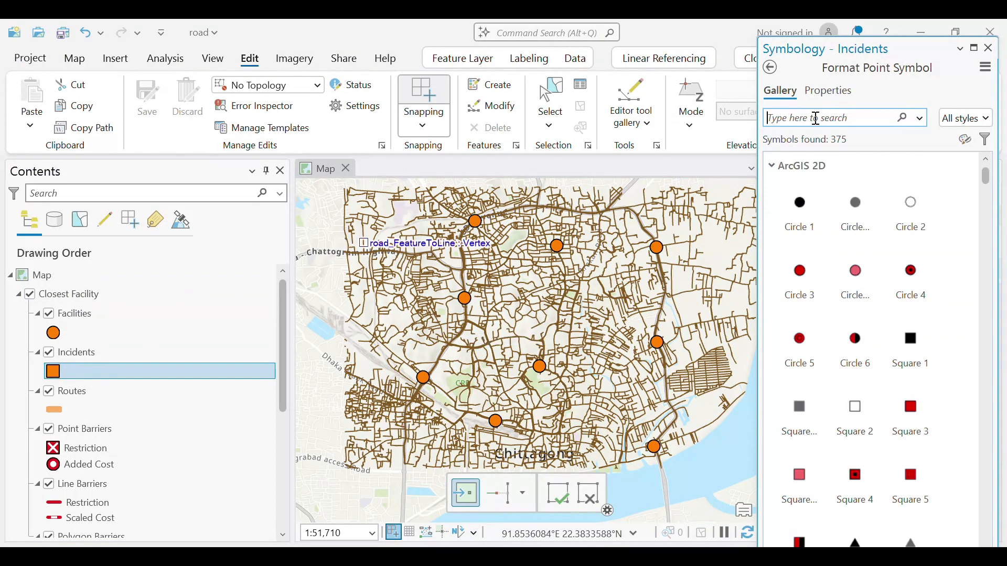
text(fire)
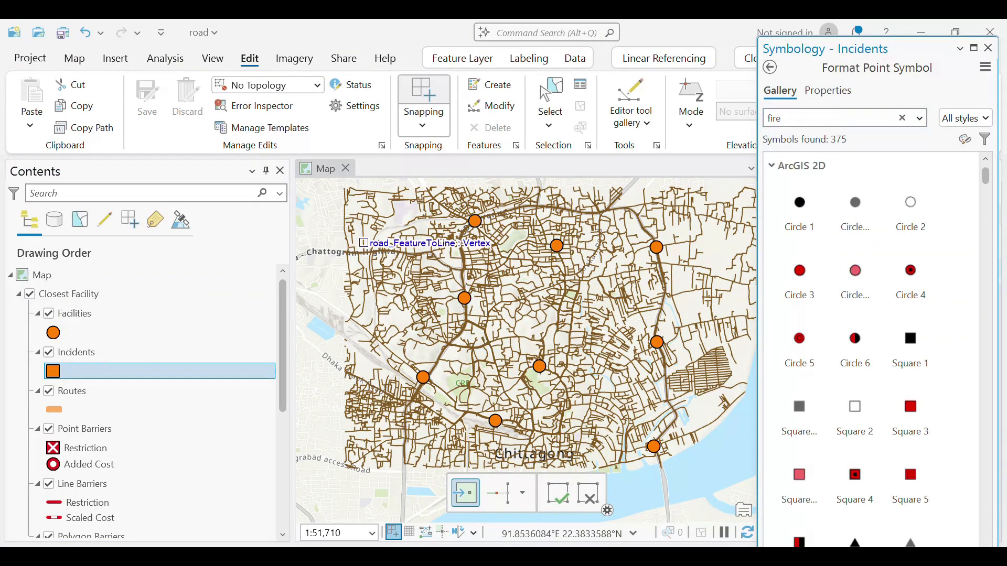
key(Return)
click(855, 401)
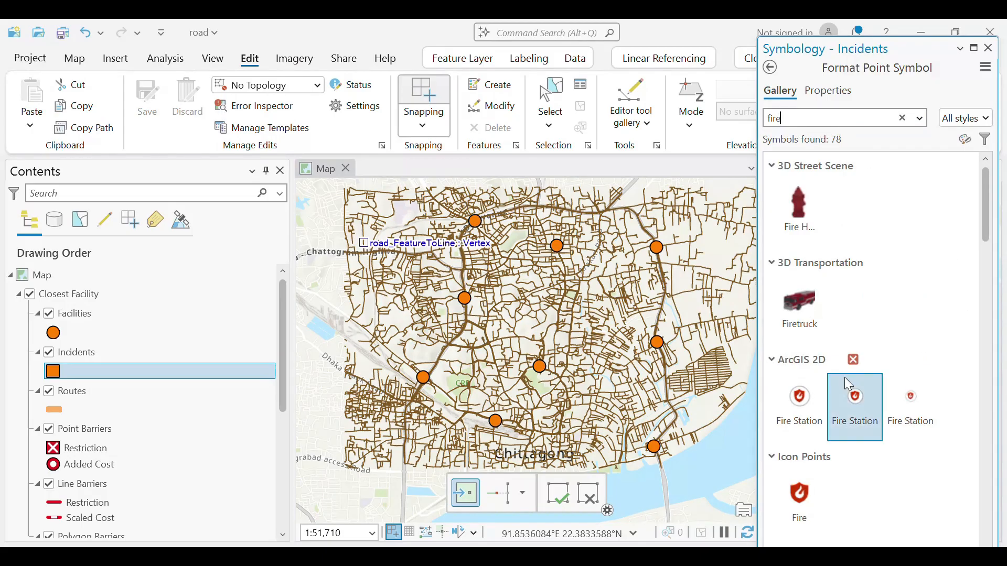
click(988, 48)
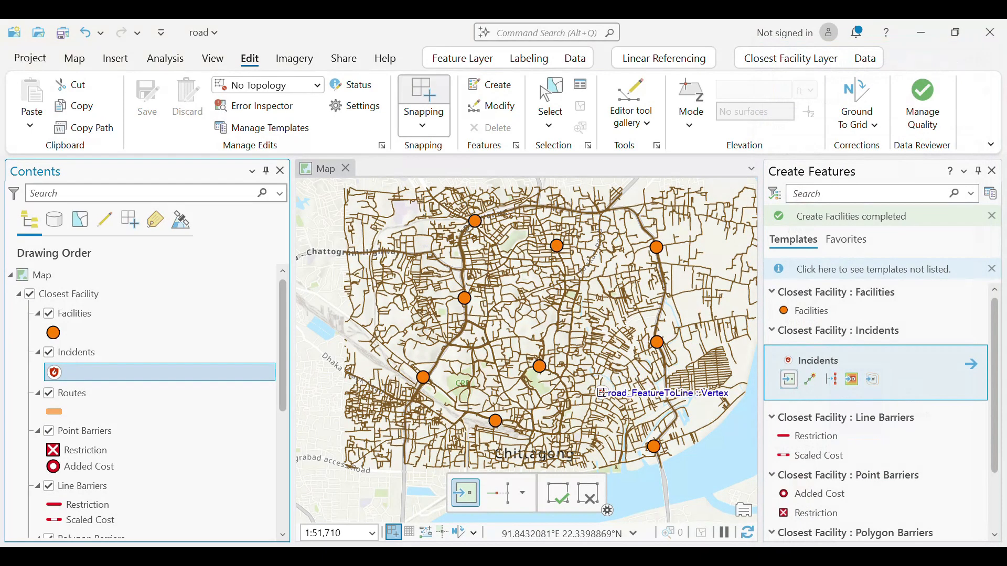
click(628, 412)
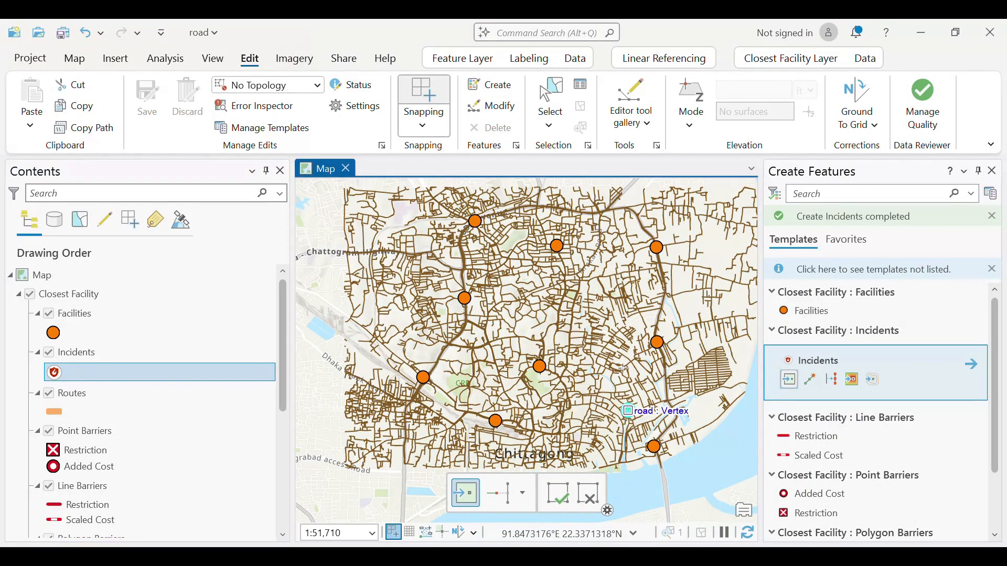
Place three more incidents on the roads: one in the northeast, one north of the centre, and one southwest between the western and southern facilities.
click(607, 295)
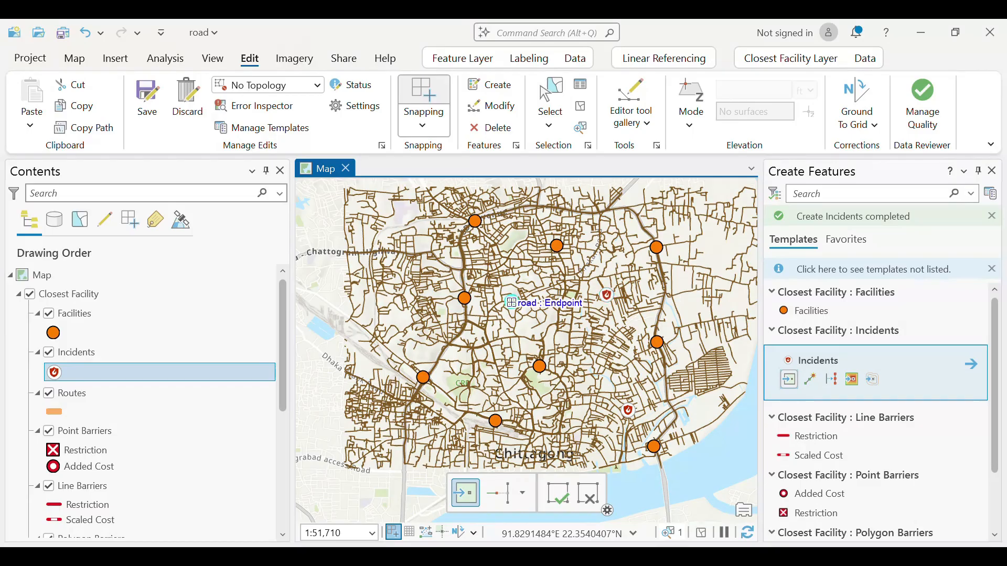
click(511, 303)
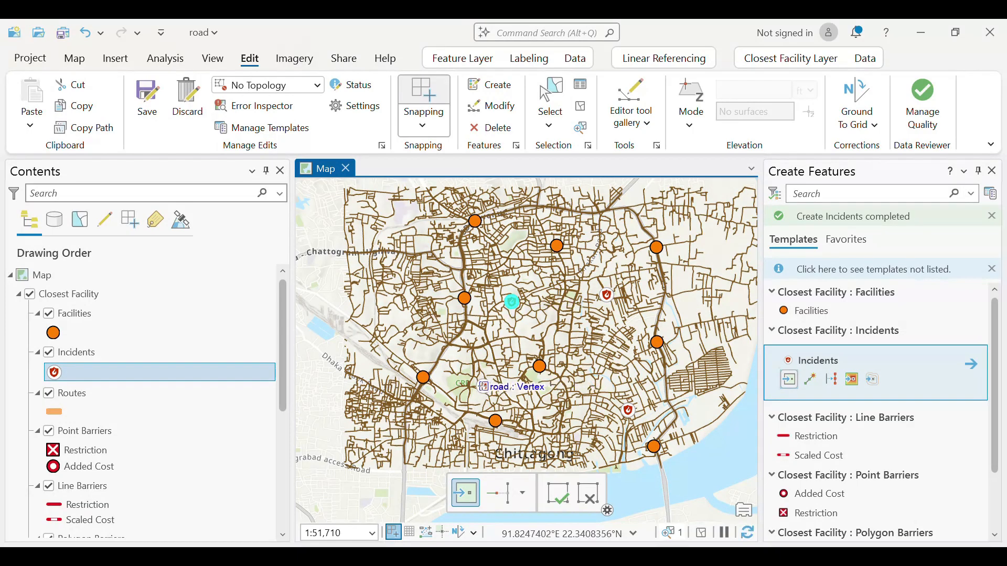
click(482, 387)
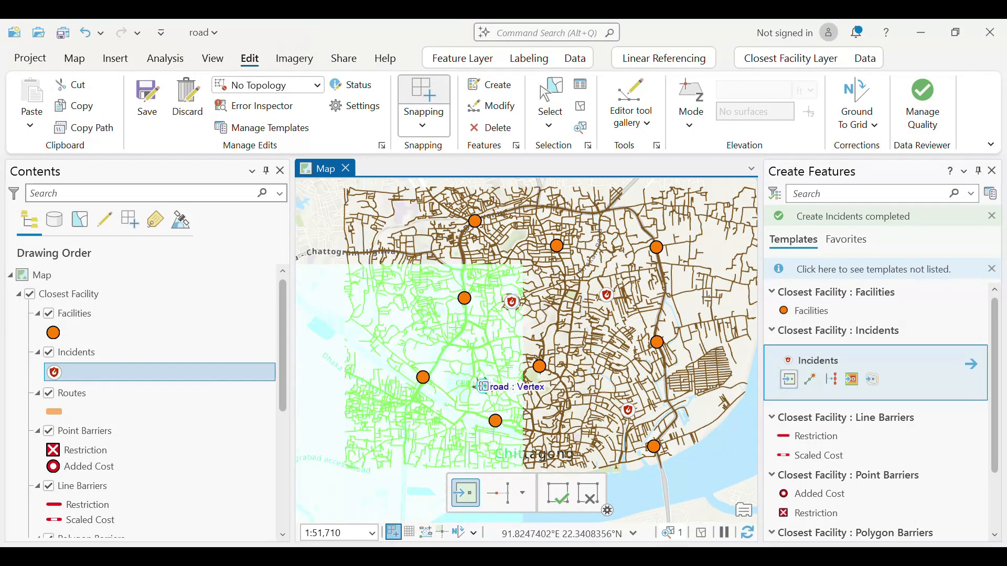
Save the incident edits and clear the feature selection.
click(153, 103)
click(513, 314)
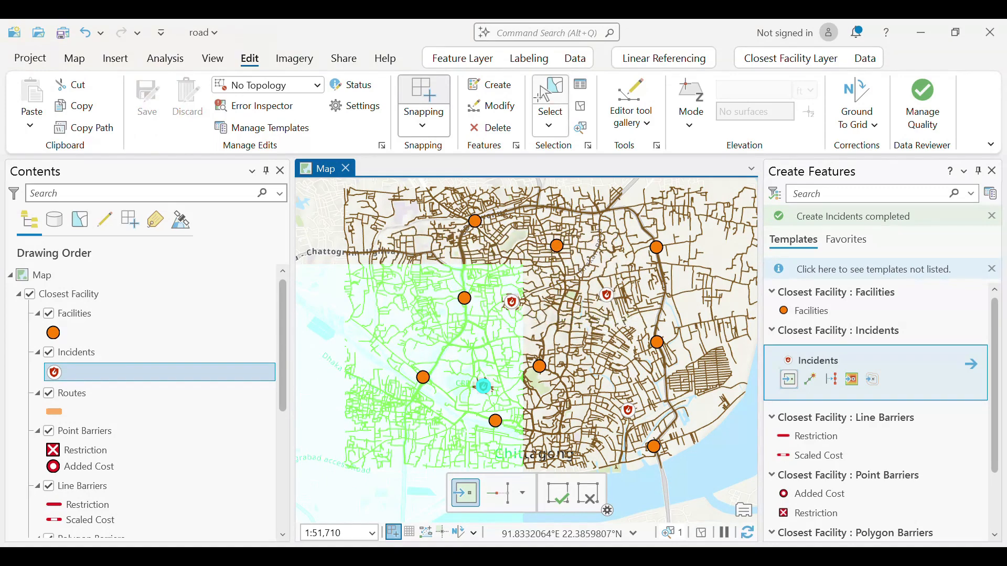
click(582, 120)
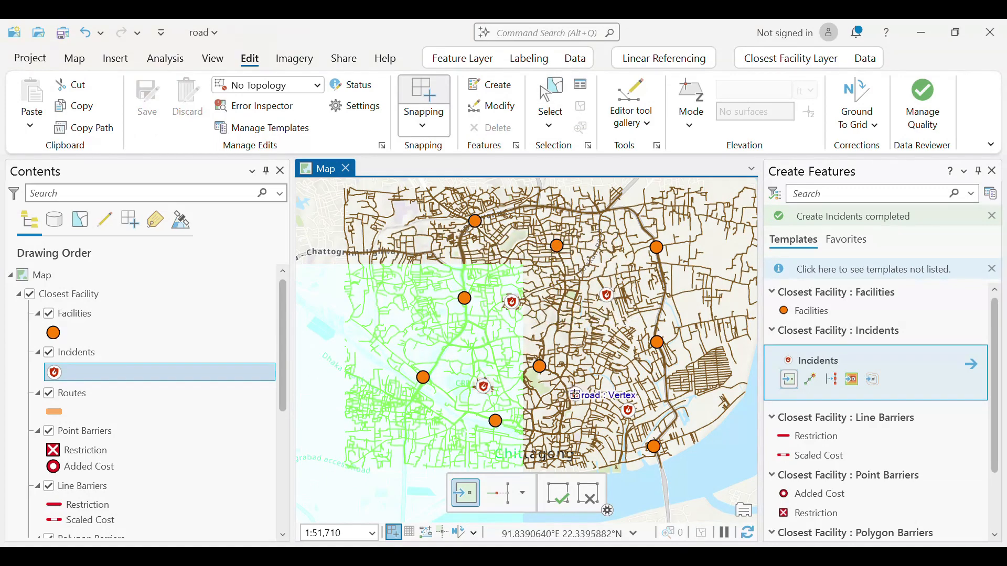
Hide the World Topographic Map and World Hillshade basemap layers.
drag(284, 397, 284, 508)
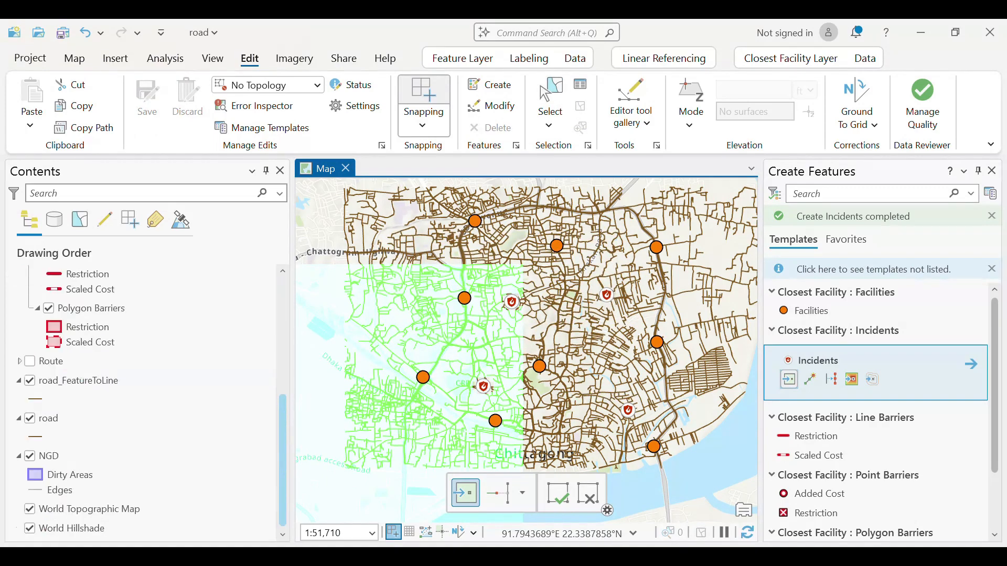
click(33, 511)
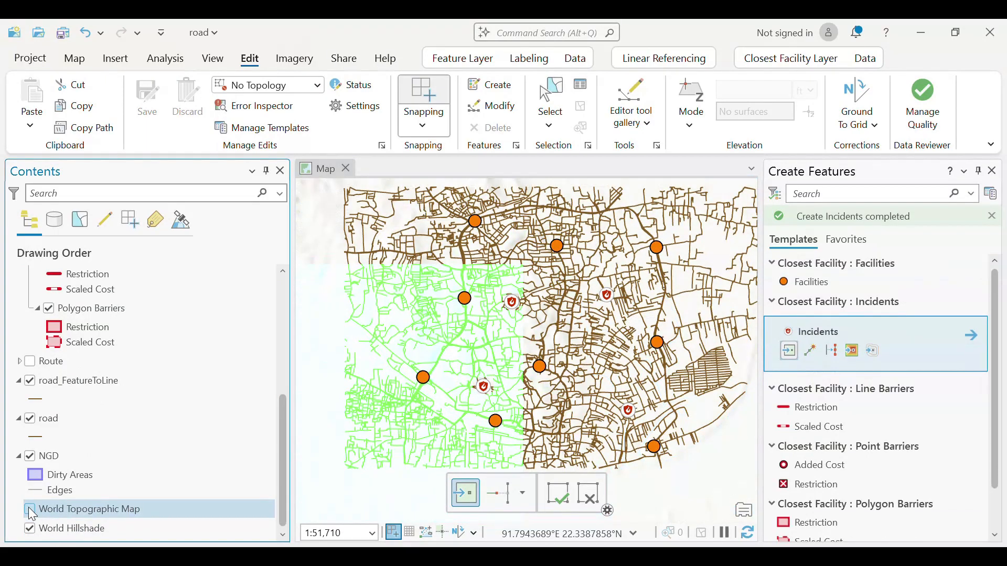
click(31, 525)
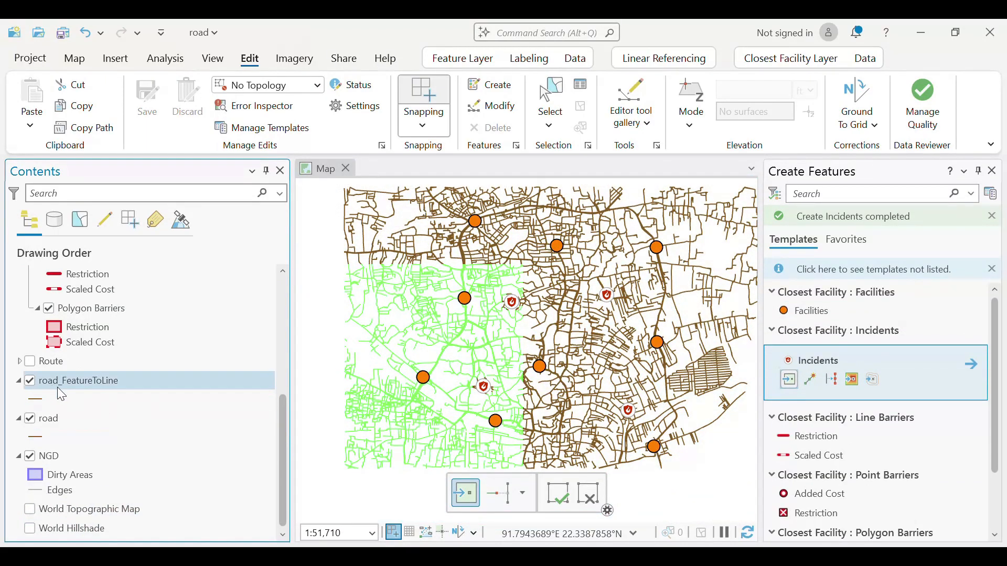
Hide the road_FeatureToLine layer and show it again.
click(31, 382)
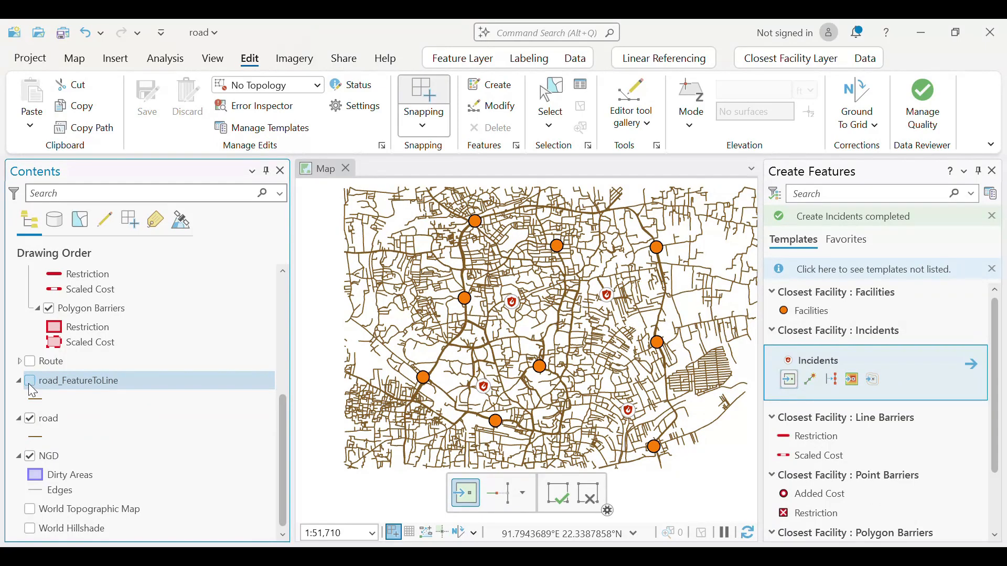
click(30, 382)
click(143, 364)
scroll(210, 366, up, 5)
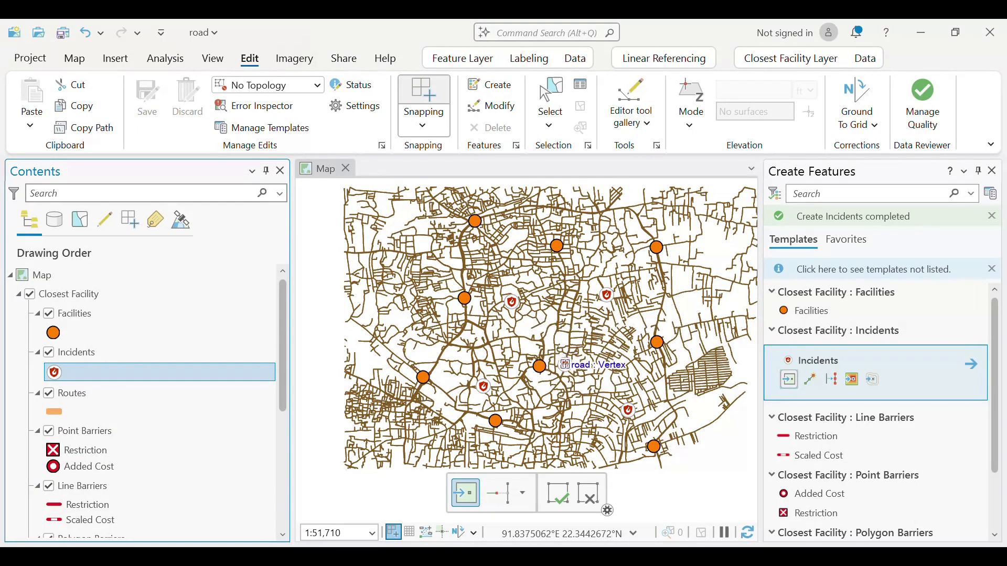
scroll(562, 353, up, 3)
scroll(566, 363, down, 3)
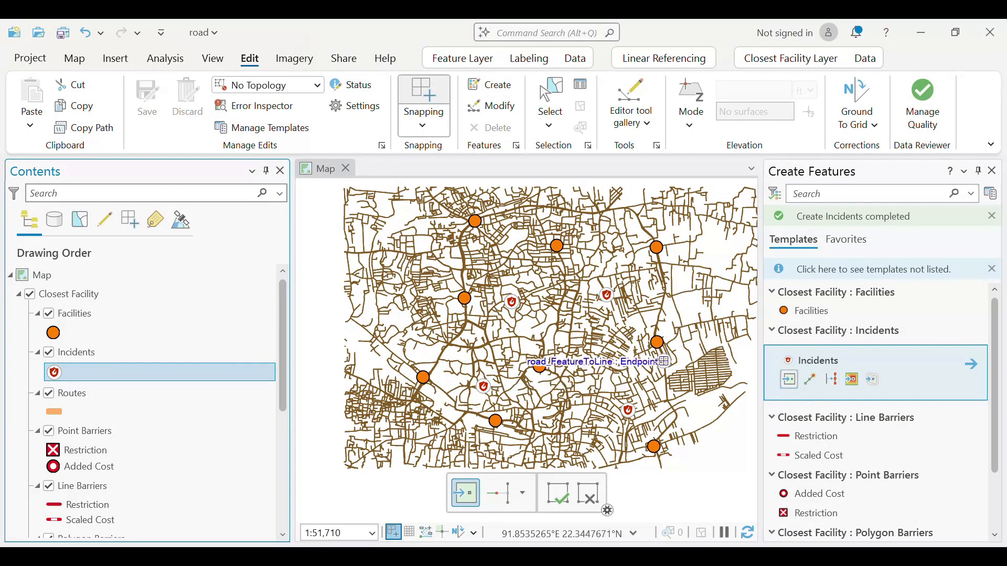
click(656, 447)
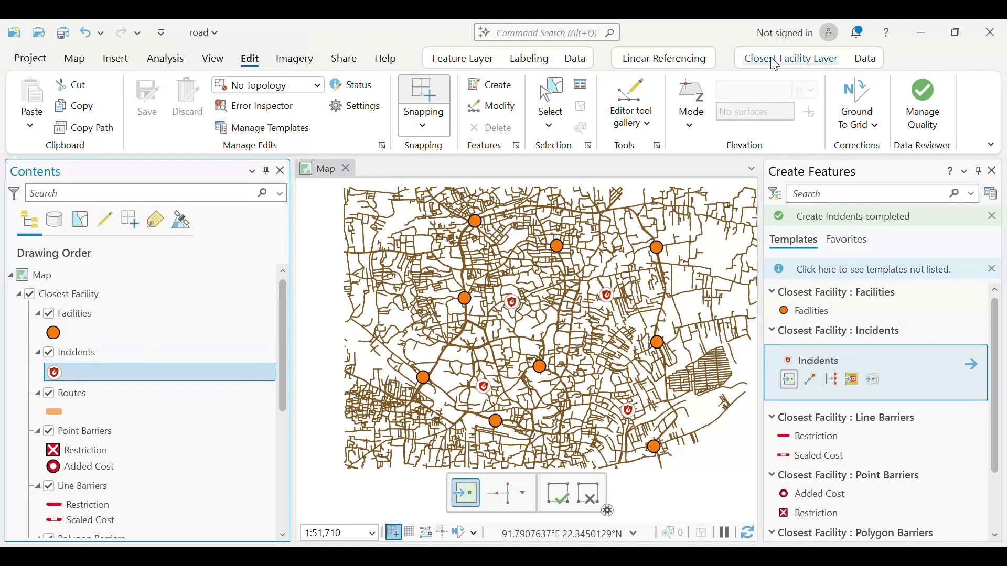
Set the Closest Facility travel direction to Away from facilities.
click(866, 59)
click(808, 66)
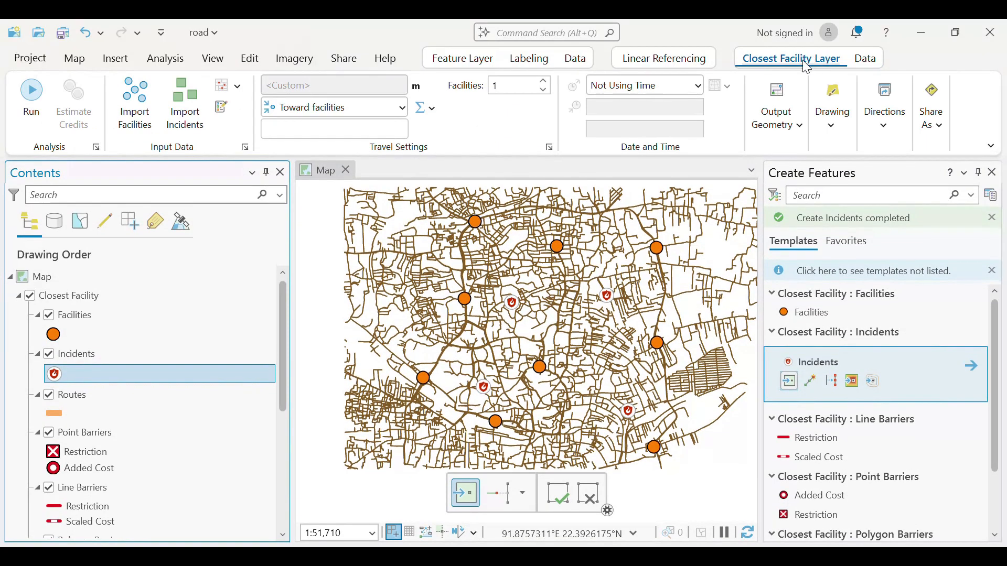
click(403, 108)
click(370, 126)
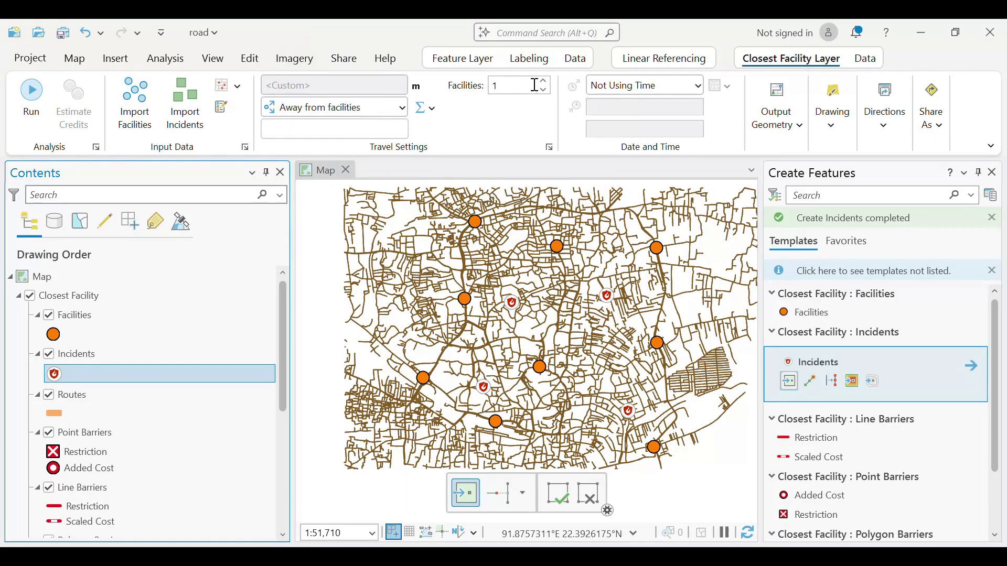
Run the Closest Facility analysis with Not Using Time and Along Network output geometry, and close the History pane.
click(699, 86)
click(700, 89)
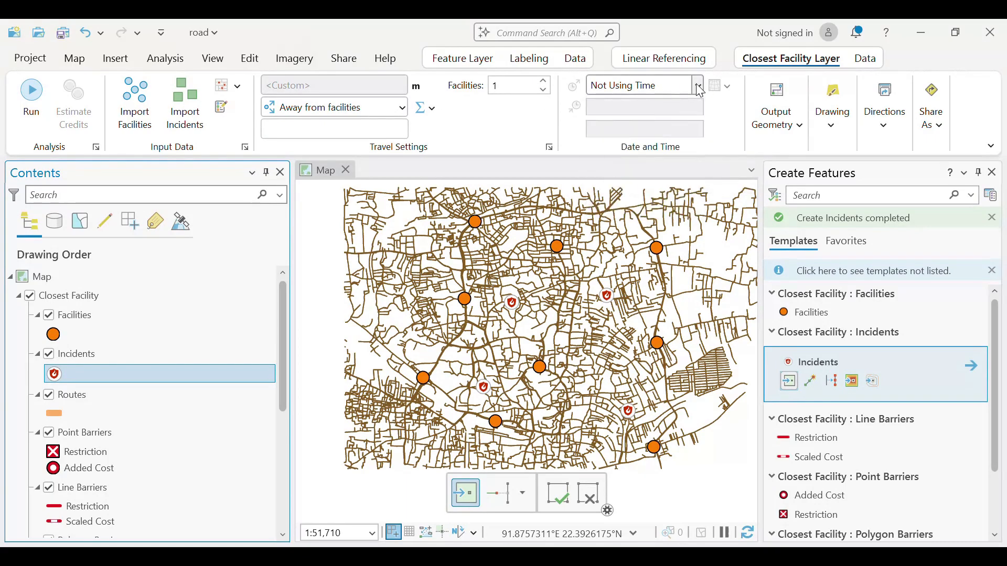
click(793, 126)
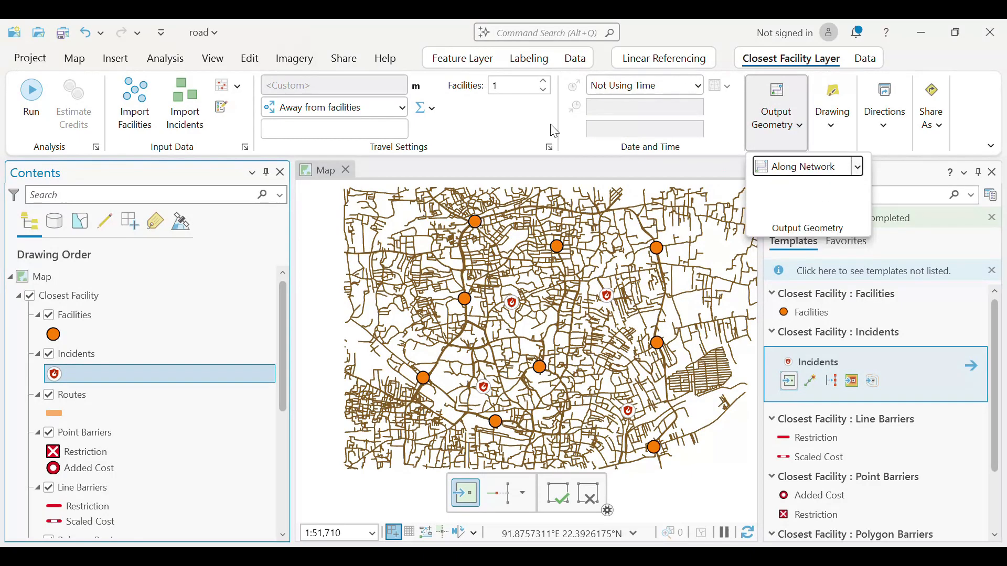
click(31, 95)
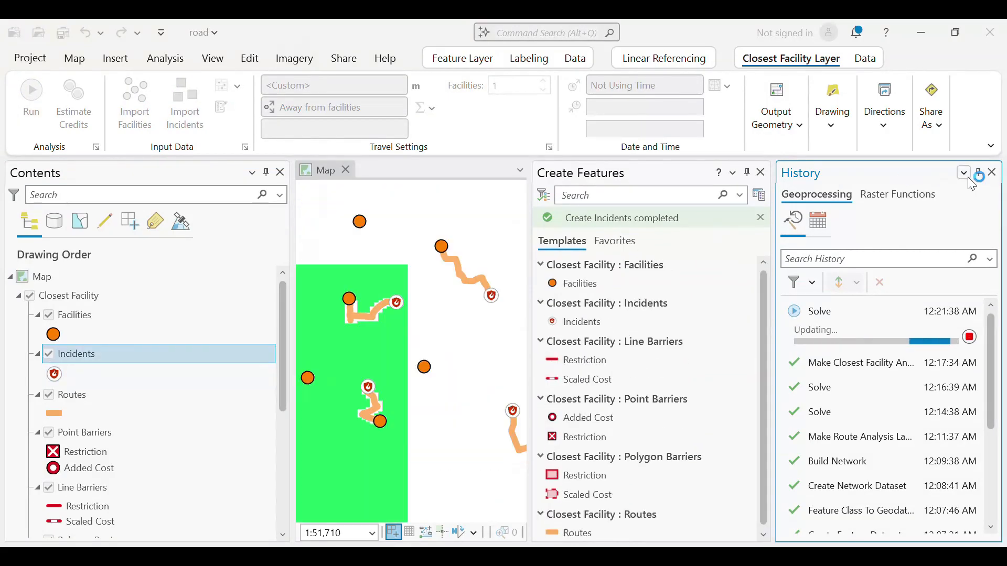
click(991, 172)
Examine the solved routes between the incidents and their nearest facilities across the road network.
scroll(574, 373, up, 2)
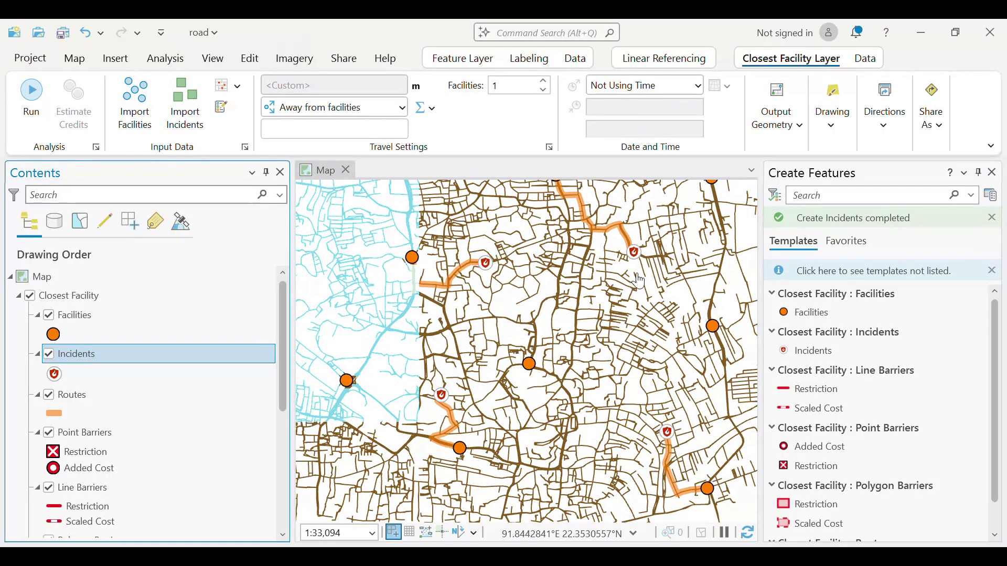
drag(639, 280, 643, 398)
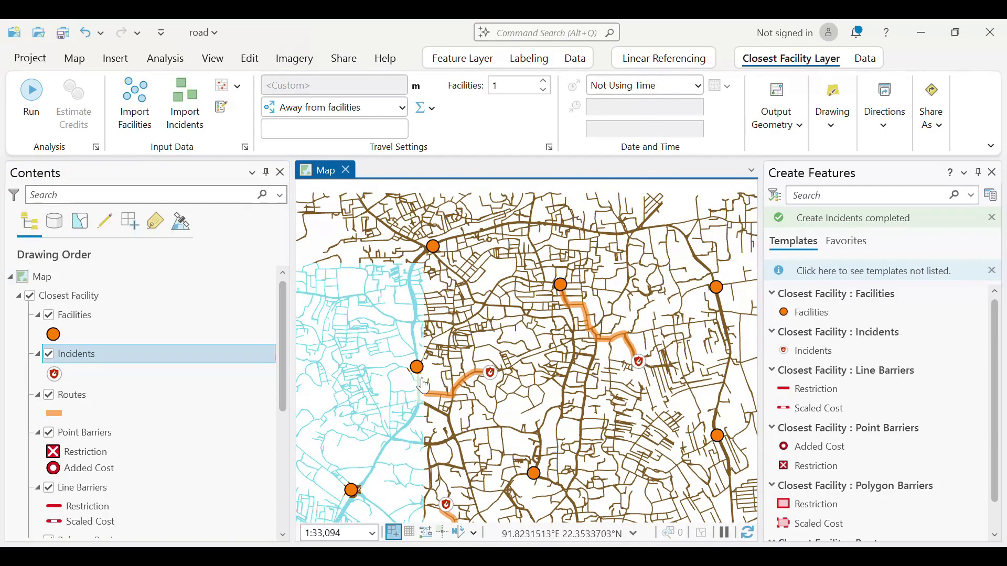
drag(540, 430, 619, 283)
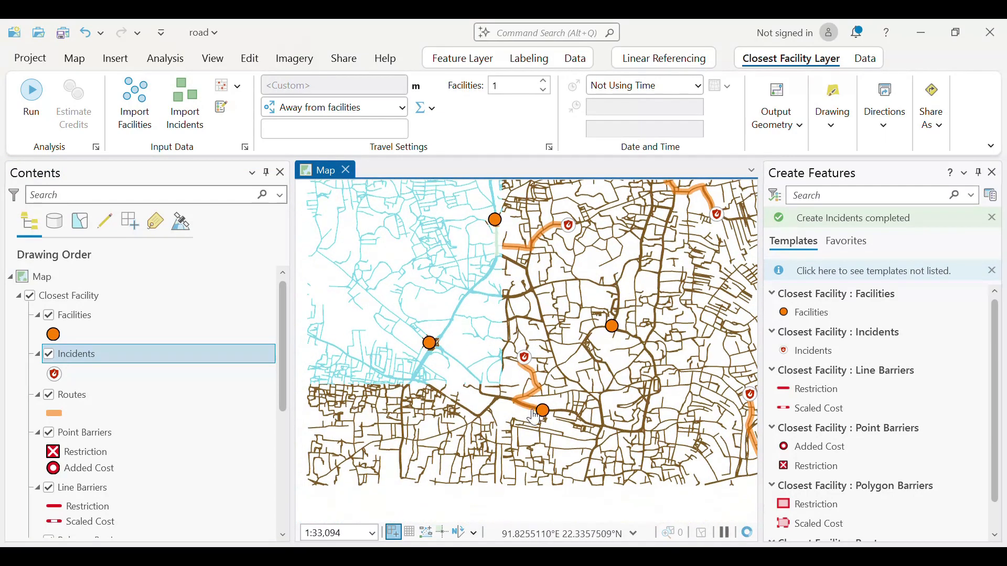
drag(584, 350, 477, 423)
scroll(462, 403, down, 2)
scroll(461, 402, up, 1)
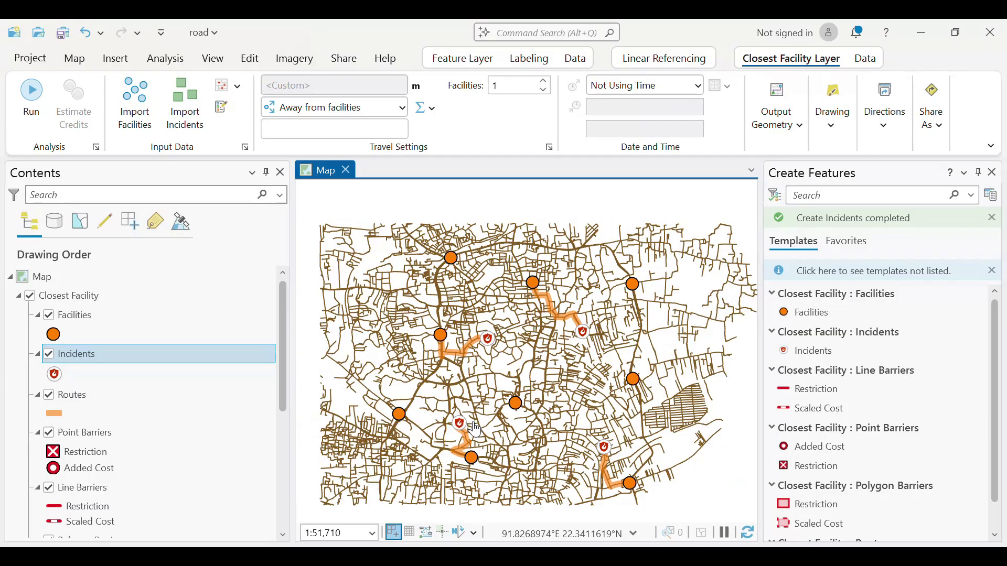
click(100, 320)
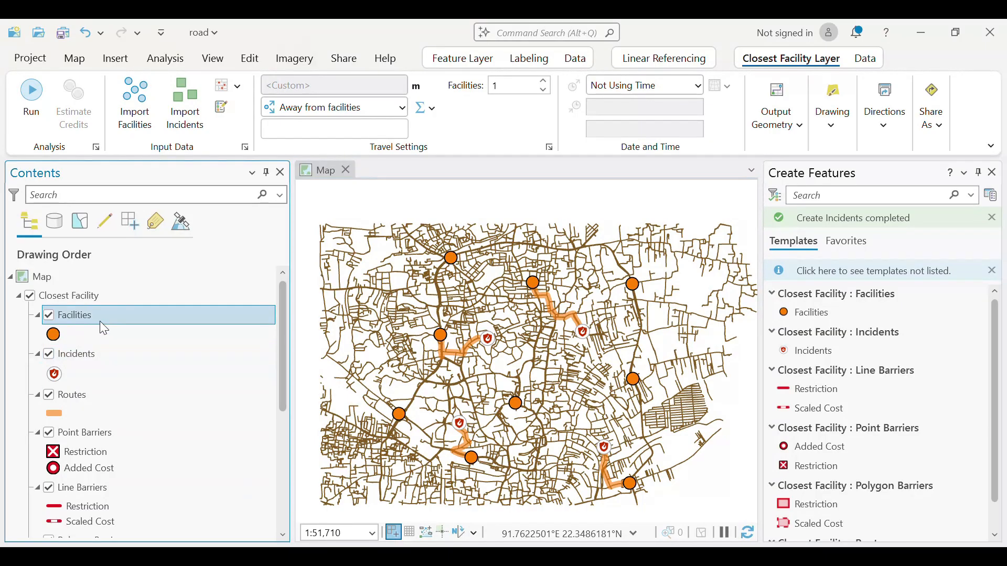
click(127, 294)
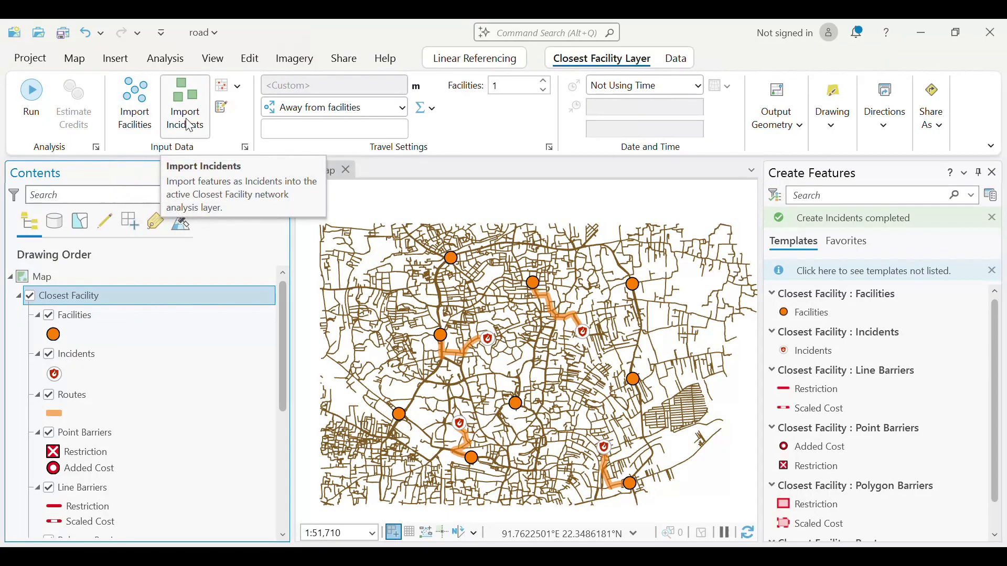
click(240, 86)
click(241, 89)
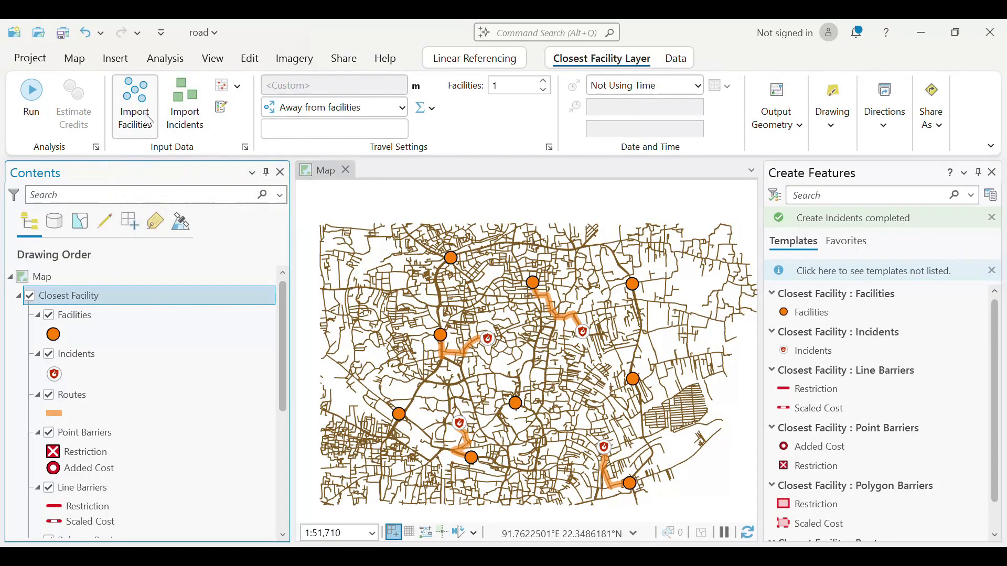
click(124, 105)
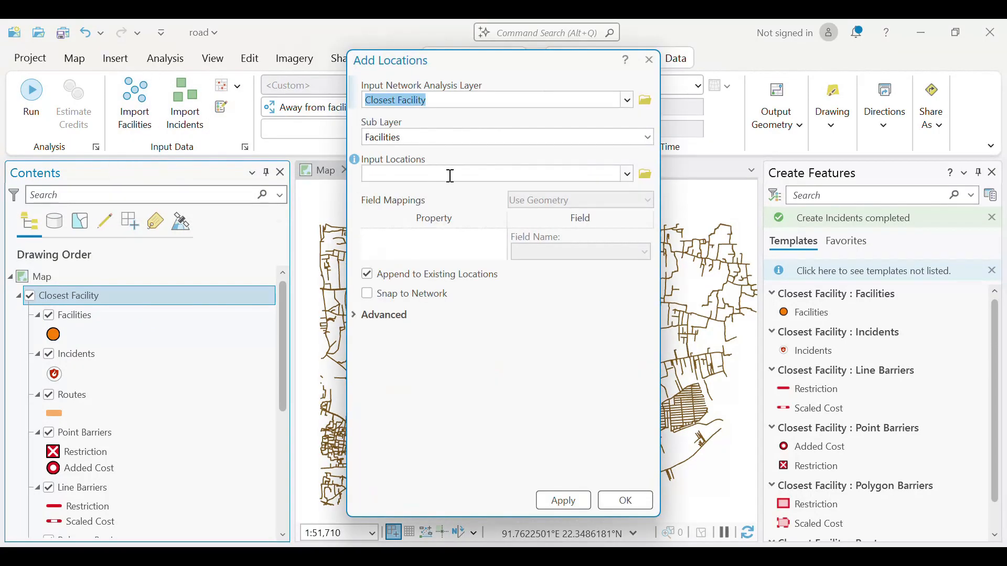
click(650, 64)
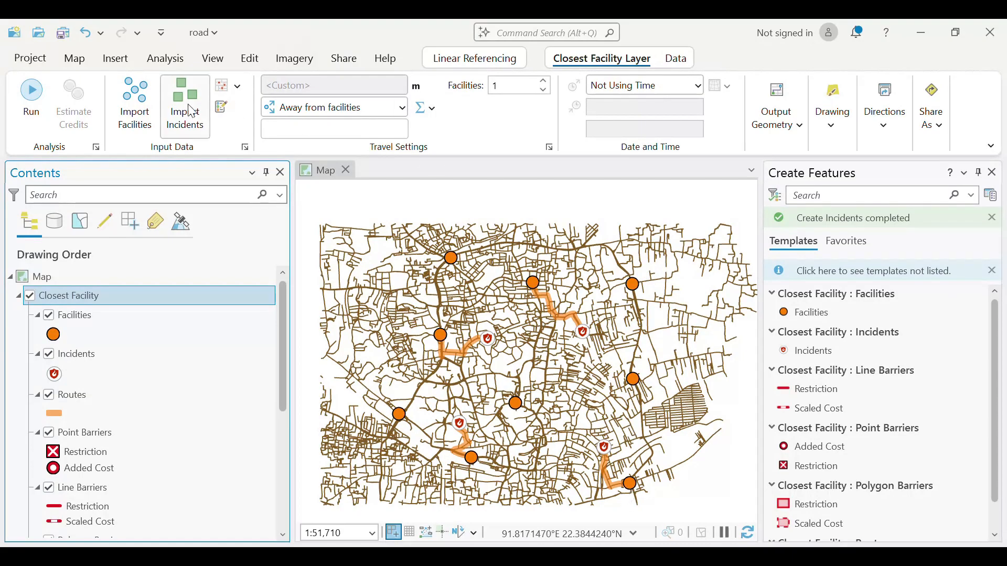
Look through the input location sources for importing Closest Facility facilities, including the project's databases, and close without importing.
click(142, 124)
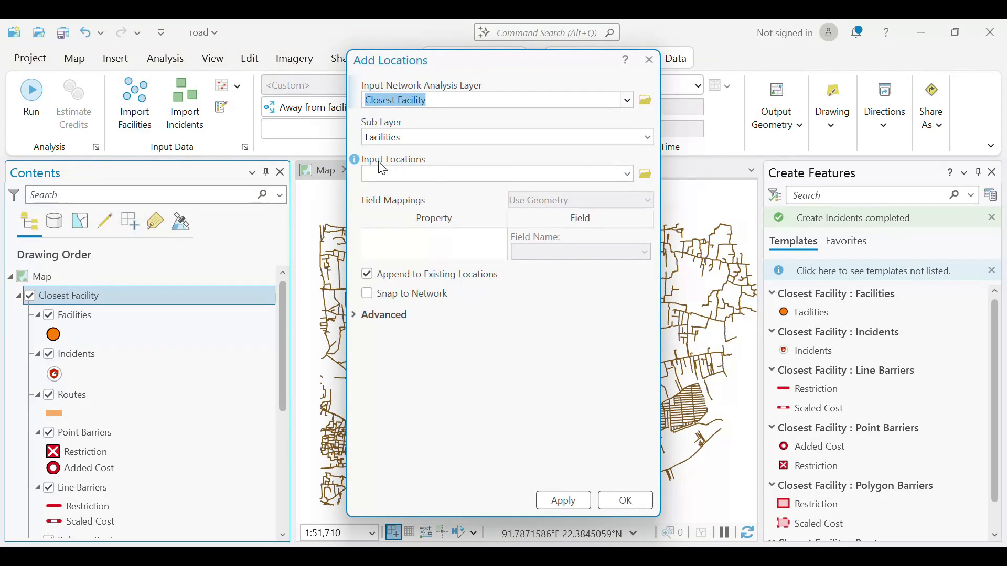
click(627, 175)
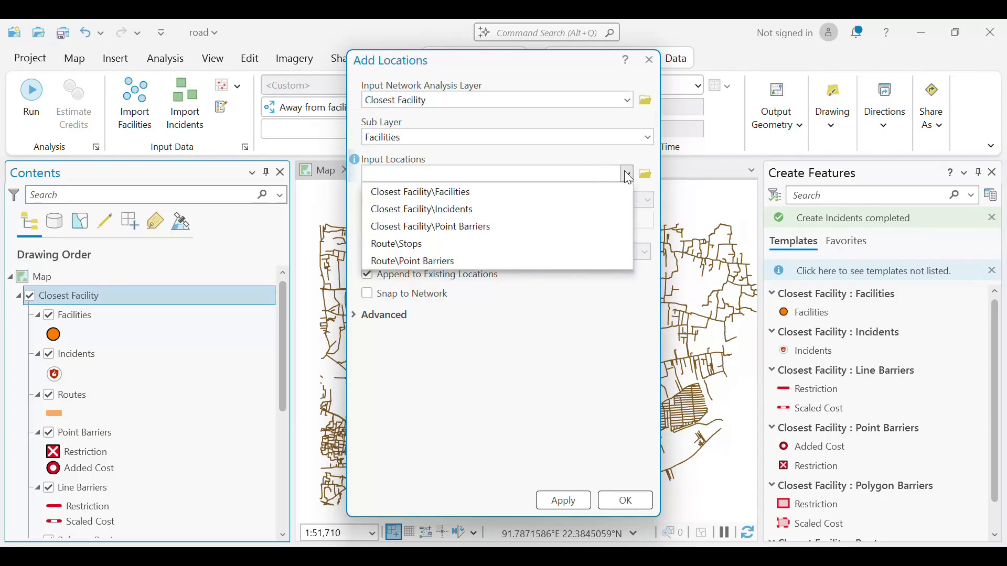
click(645, 174)
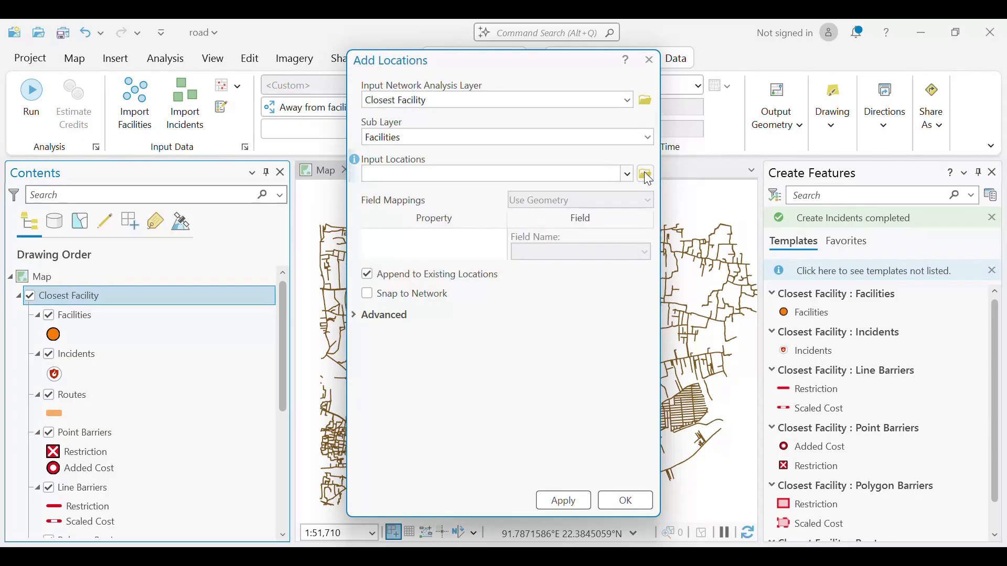
click(639, 175)
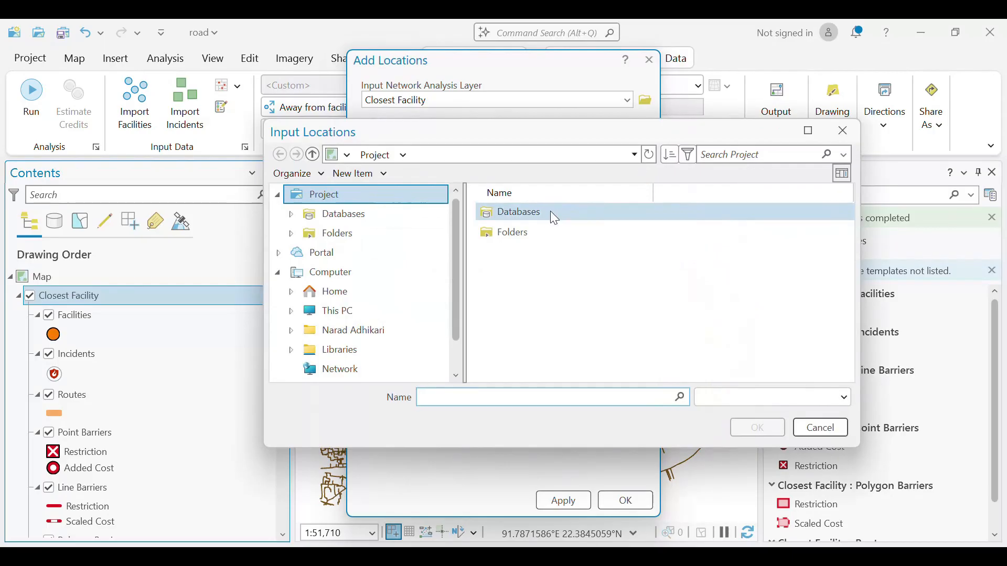
double_click(534, 211)
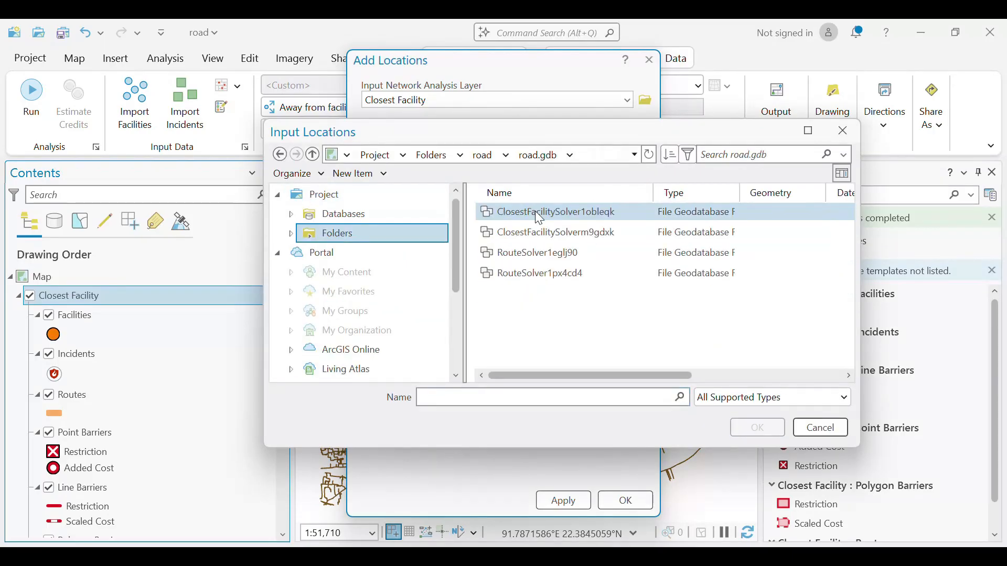
click(377, 157)
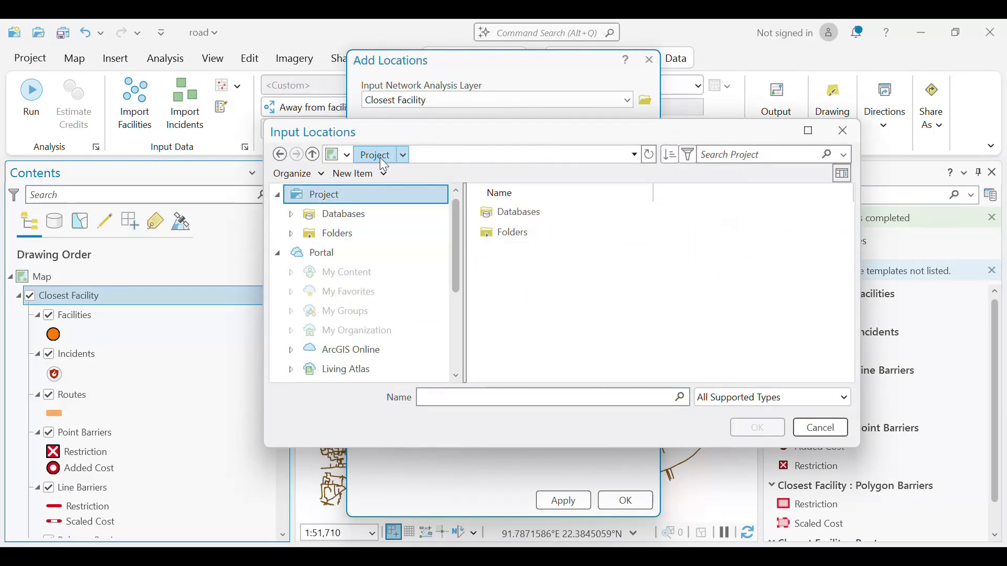
double_click(511, 213)
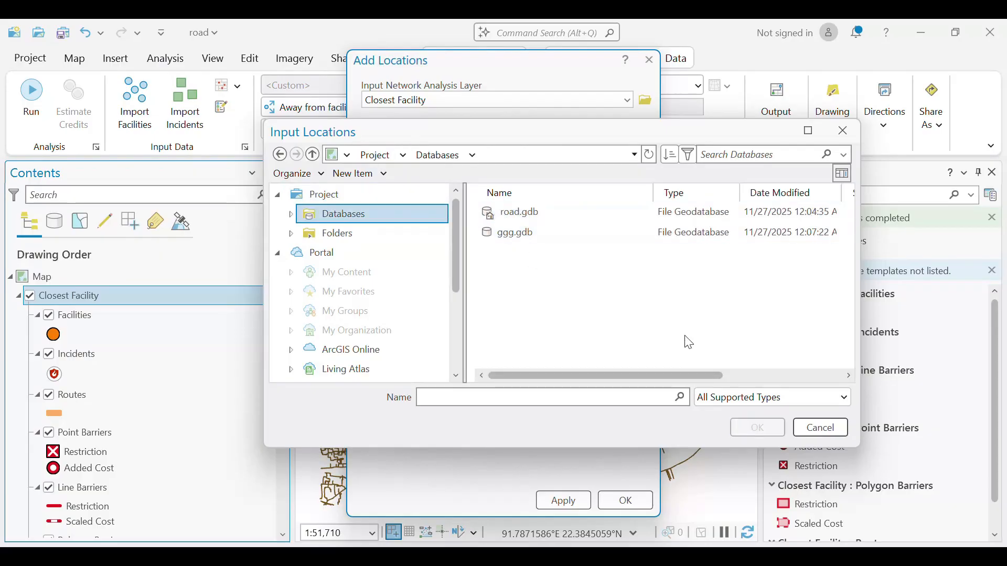
click(812, 433)
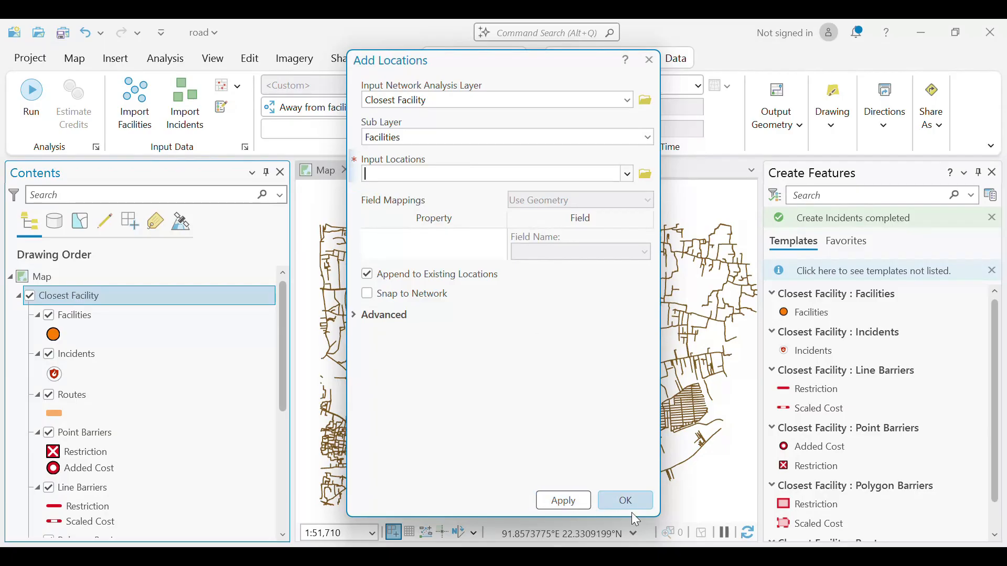
click(650, 60)
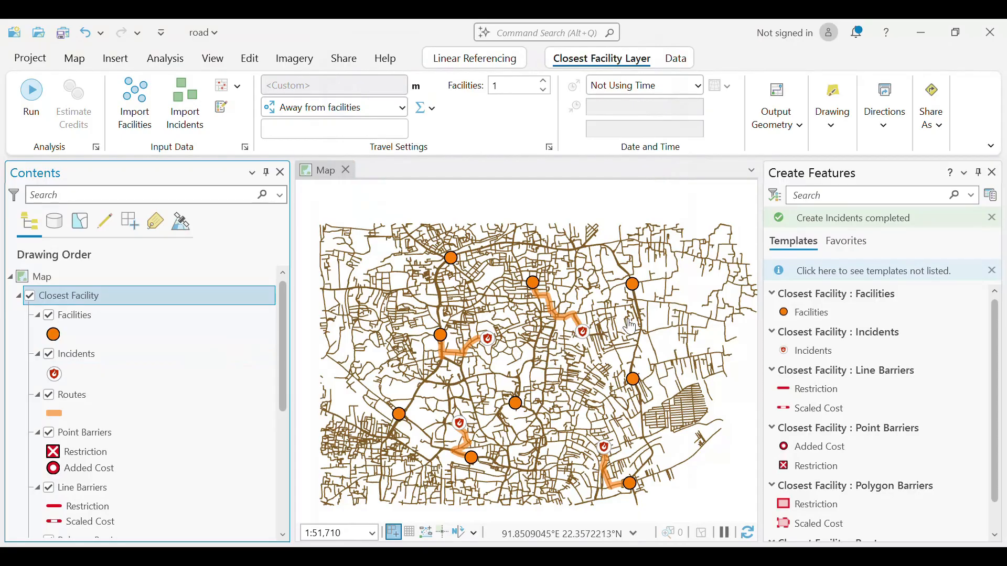